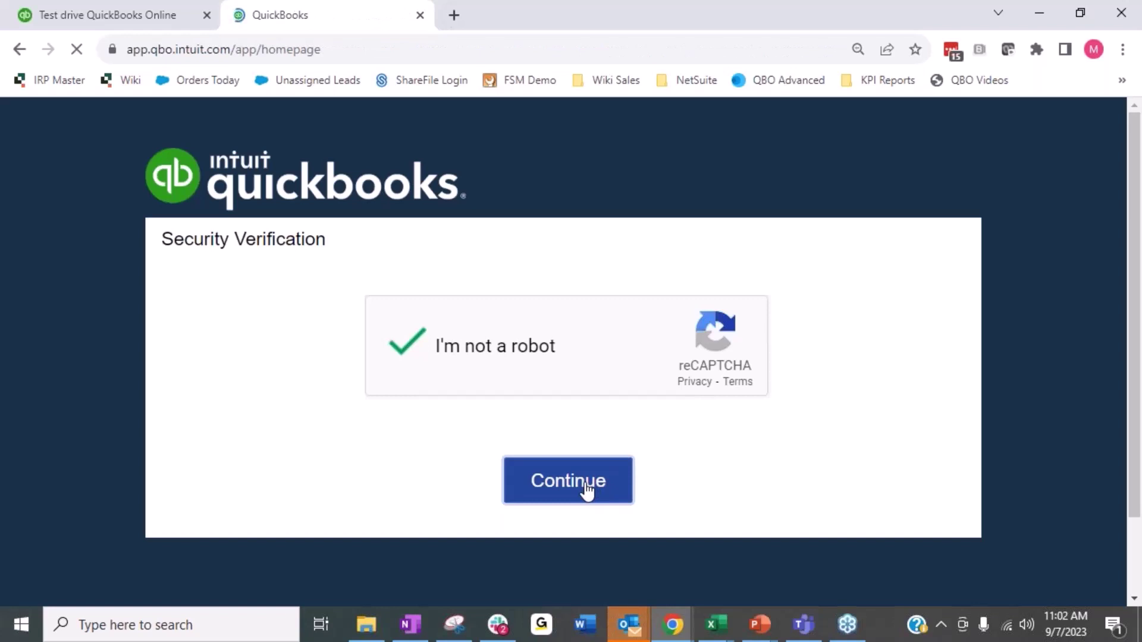
- Continue past the security verification to open the sample company
click(587, 491)
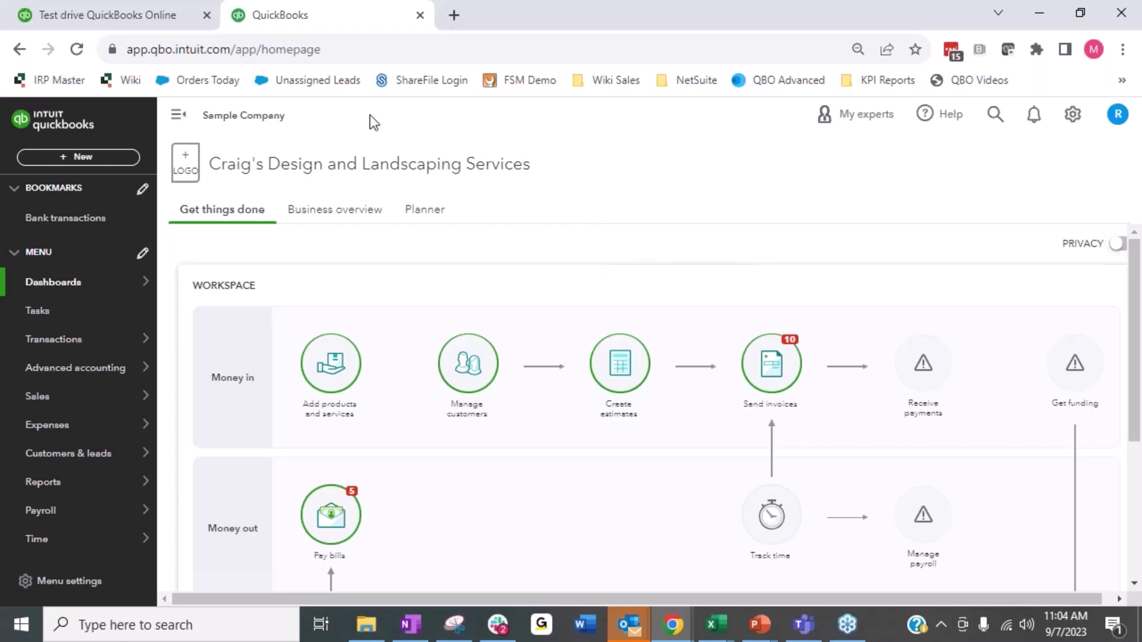
click(1068, 119)
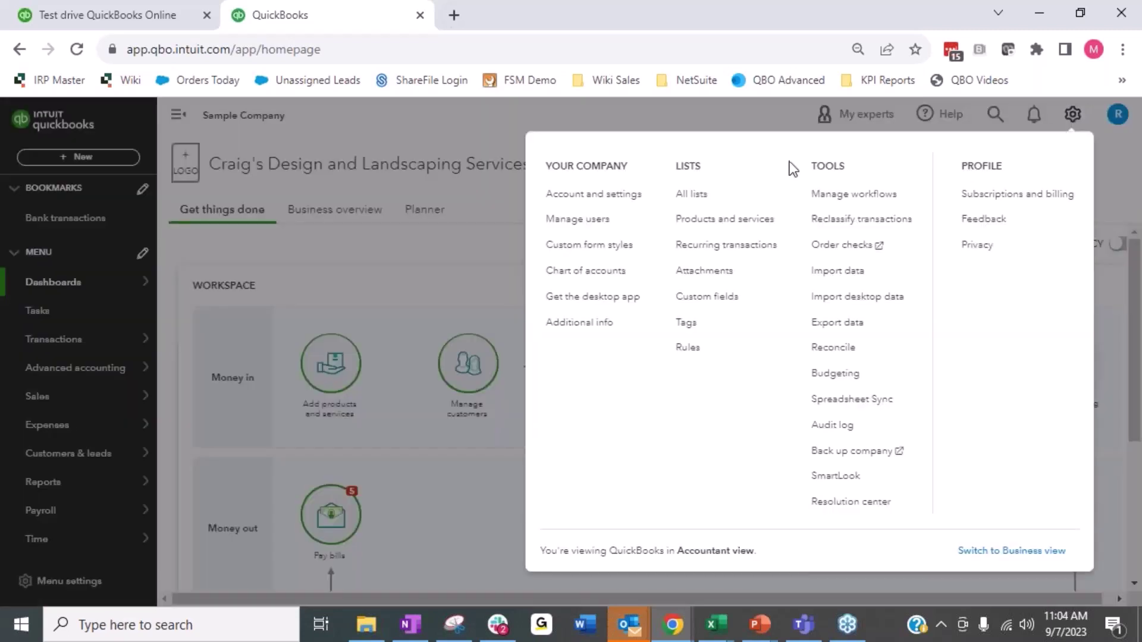
click(594, 194)
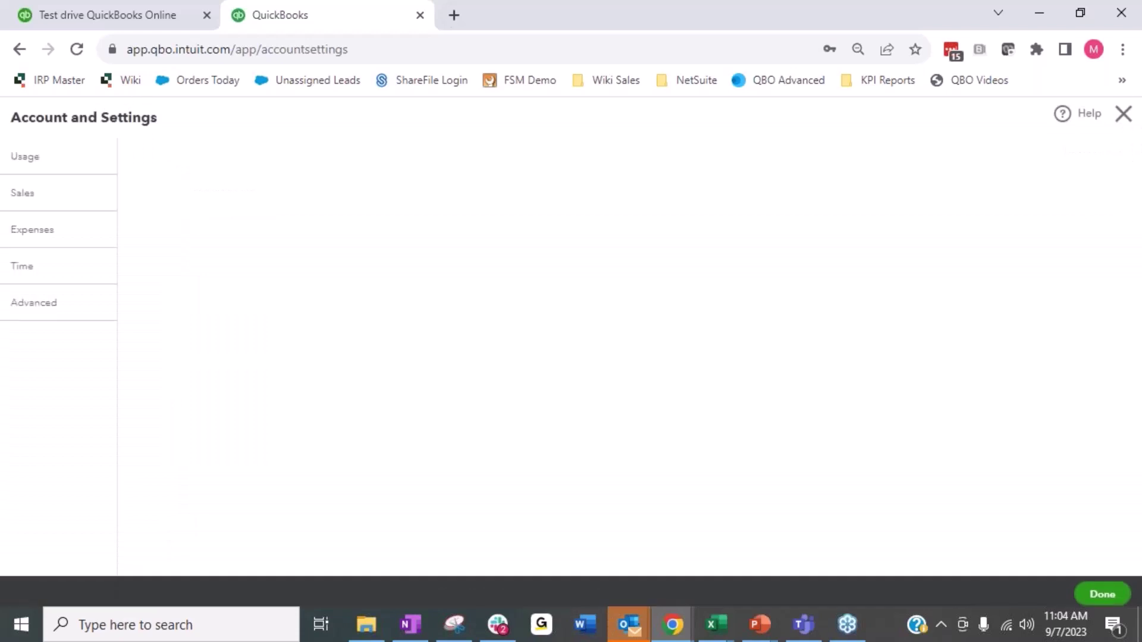
click(1122, 114)
- Start a new account in the chart of accounts and place it under Prepaid Expenses
click(1072, 115)
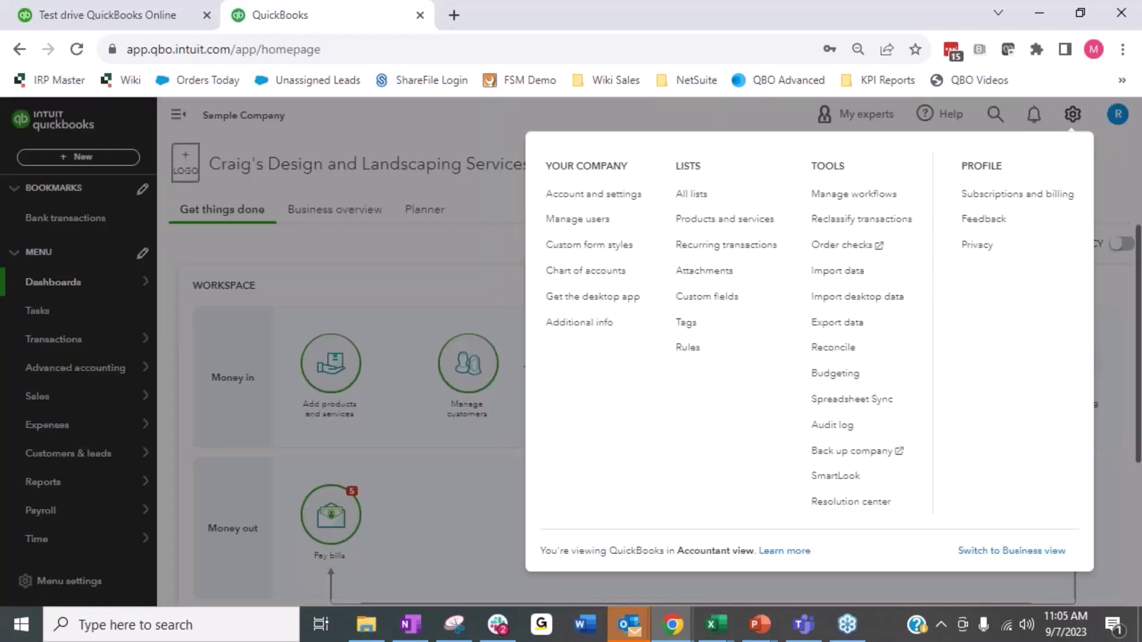
click(574, 283)
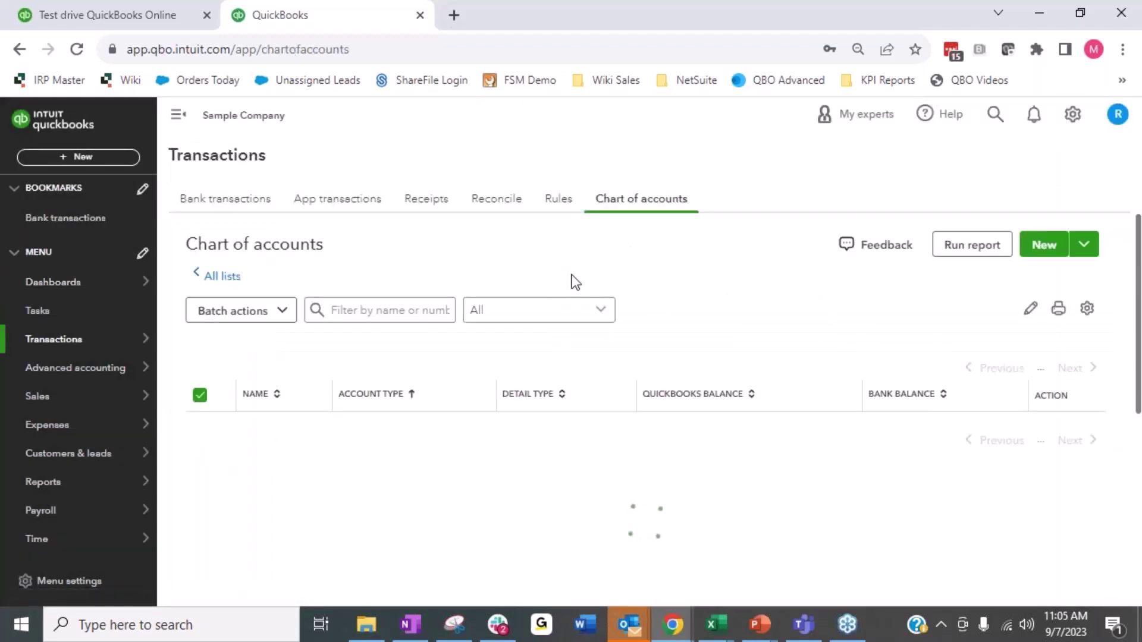
click(1043, 244)
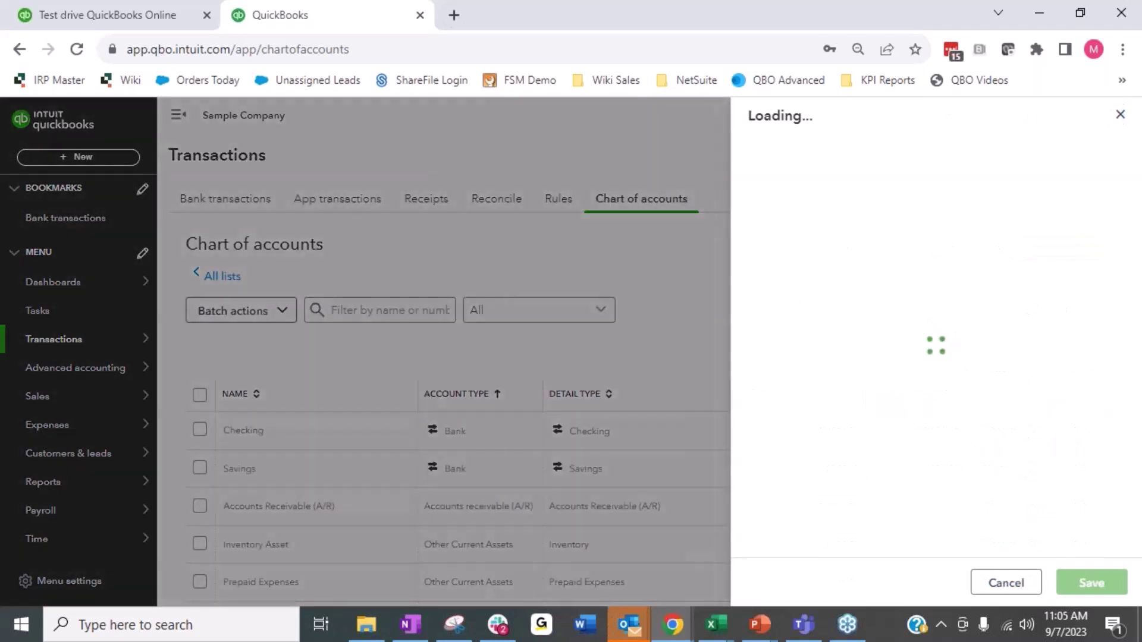
click(803, 284)
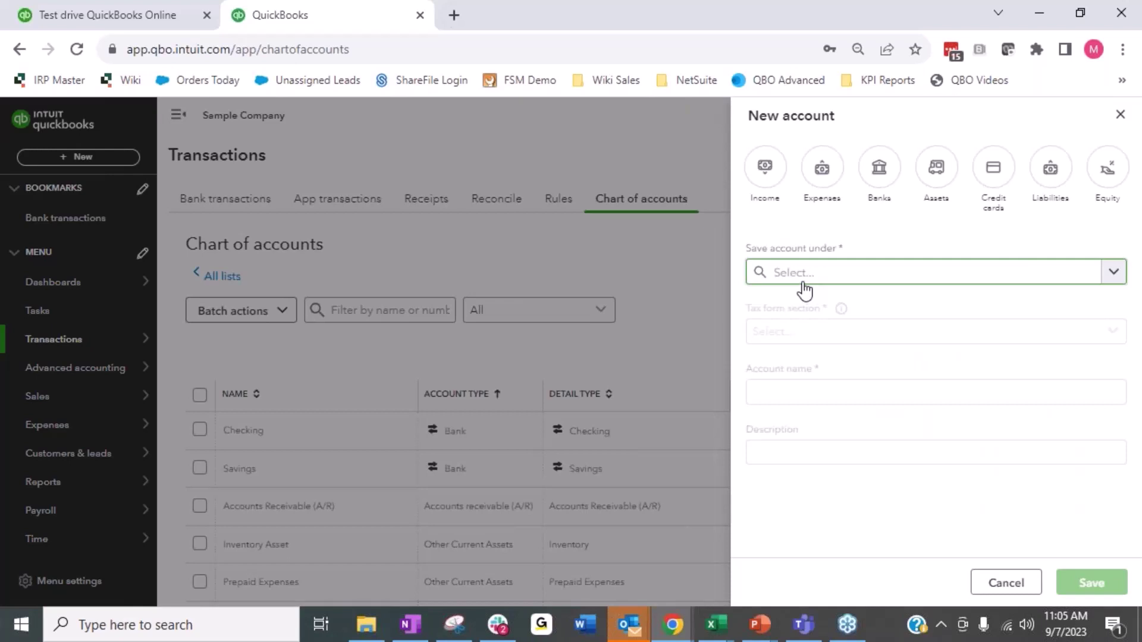
click(802, 285)
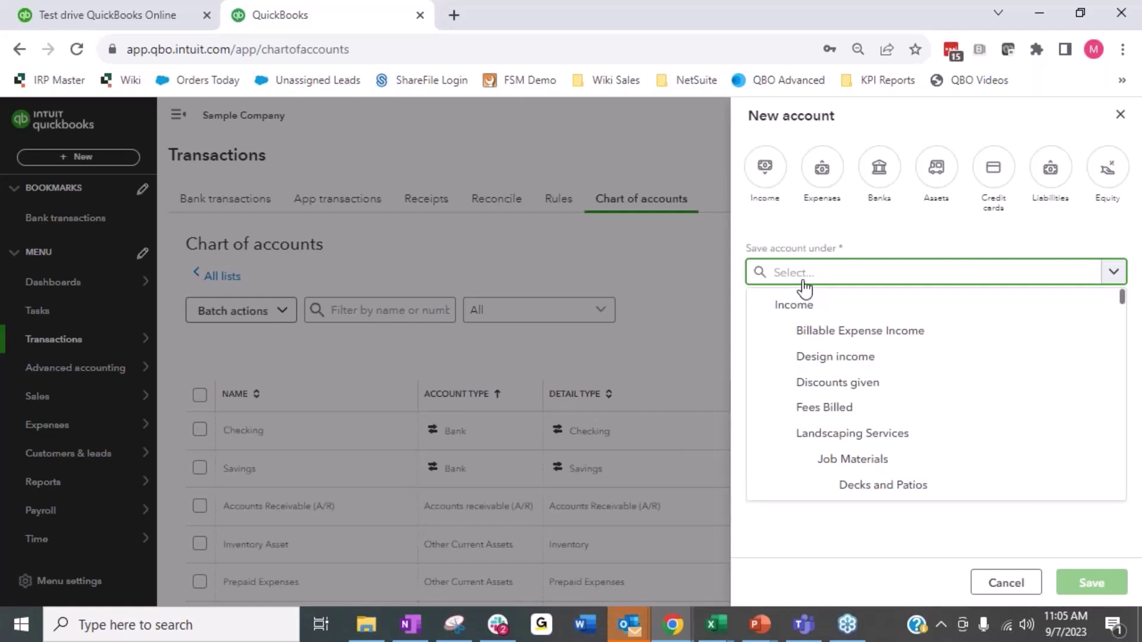
text(Prep)
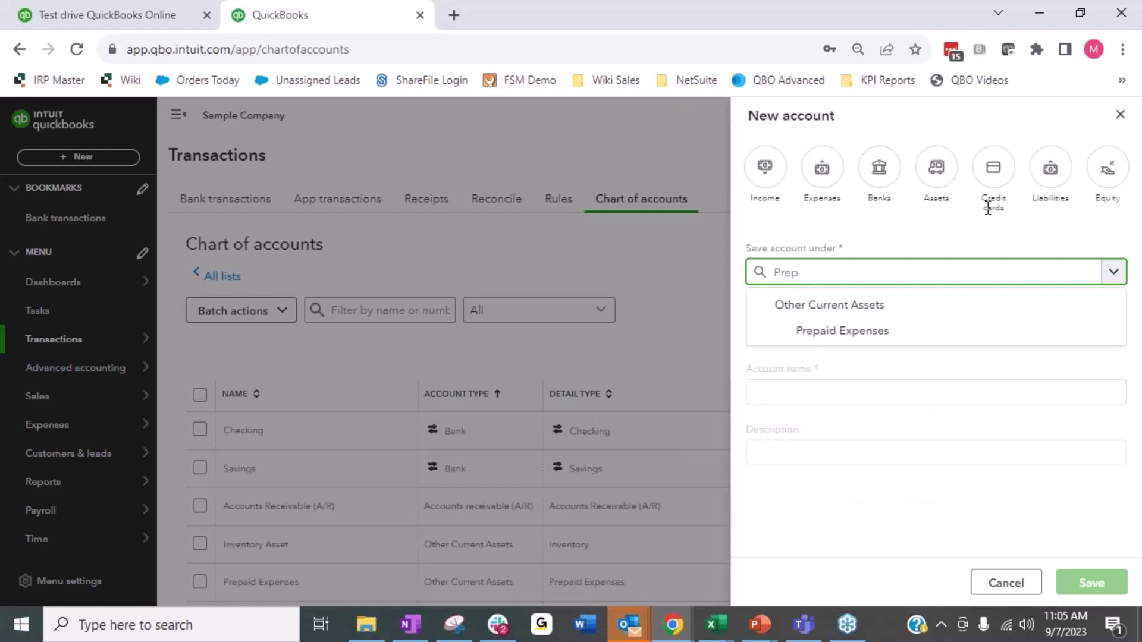
click(836, 333)
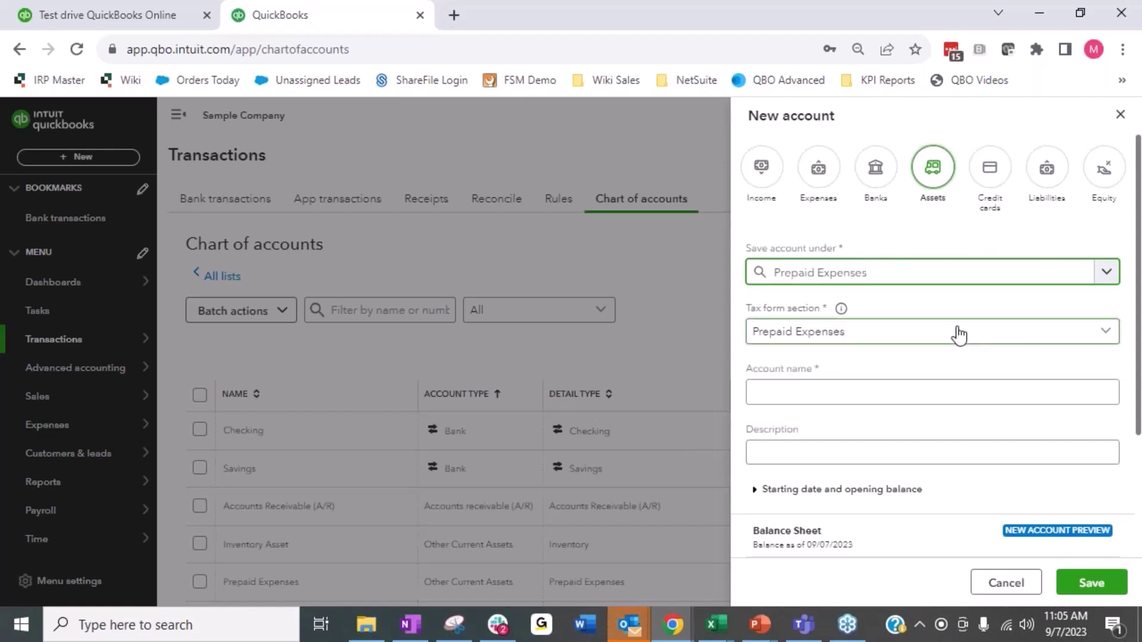
- Name the new account Prepaid Insurance
click(803, 397)
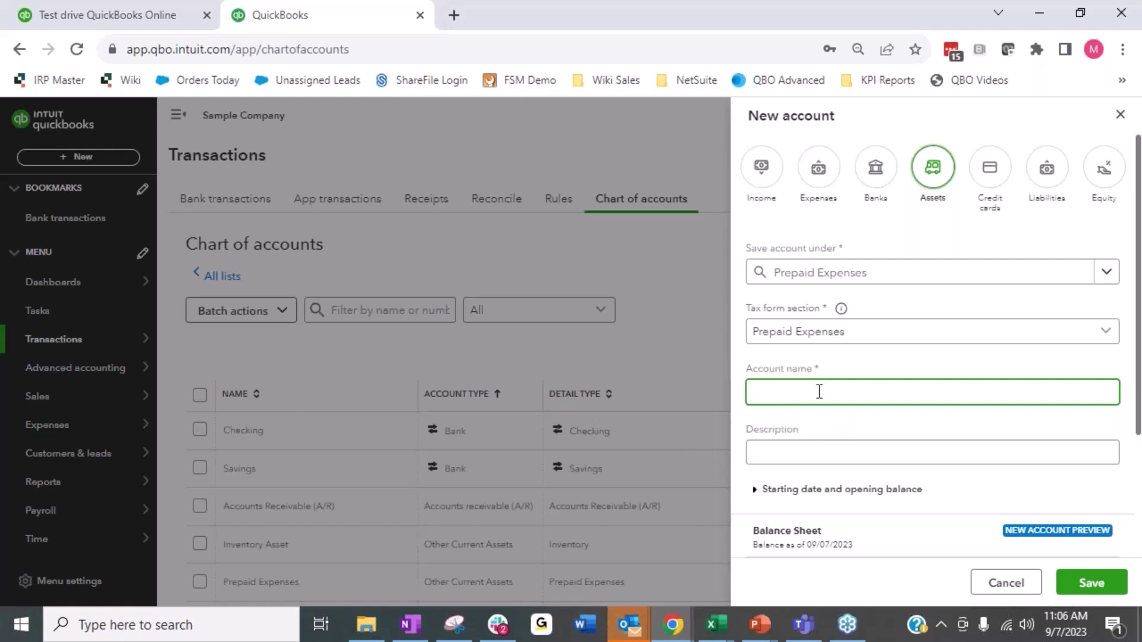
text(Pre)
key(BackSpace)
key(BackSpace)
text(paid Insr)
key(BackSpace)
text(urance)
- Check the new account's parent and its balance sheet preview, and save the account
scroll(994, 408, down, 2)
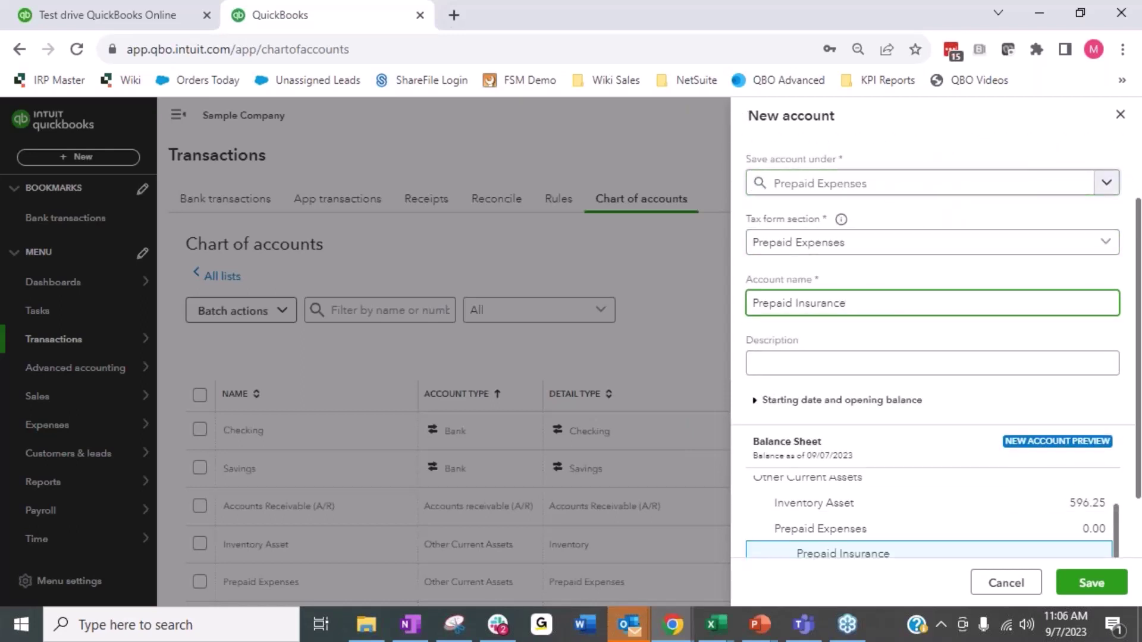
click(1106, 183)
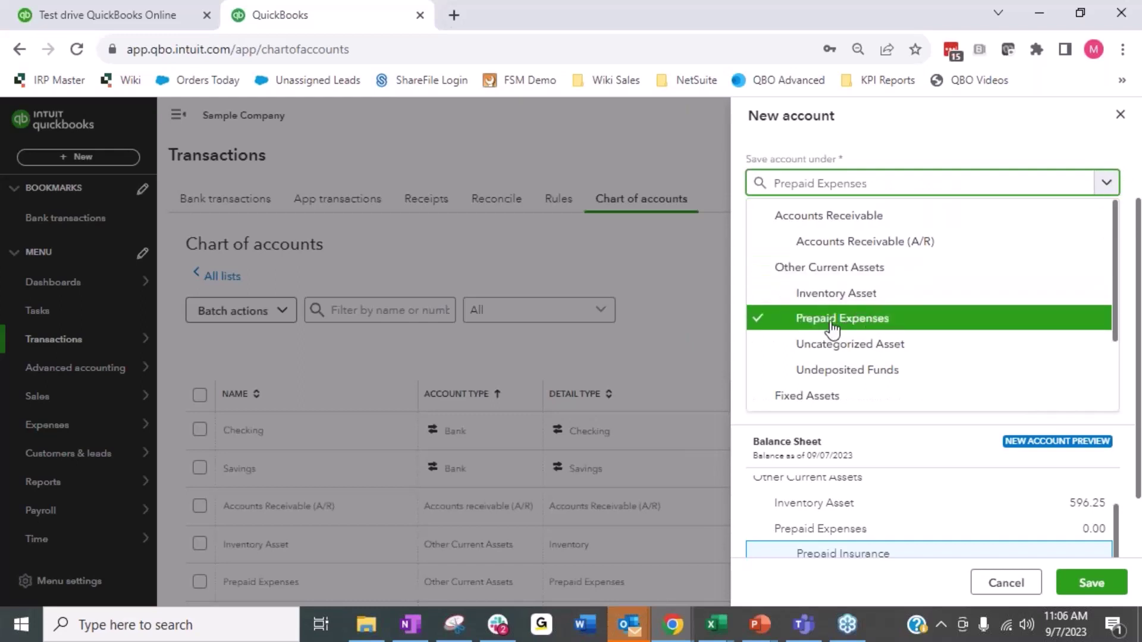
click(1027, 138)
scroll(938, 367, down, 2)
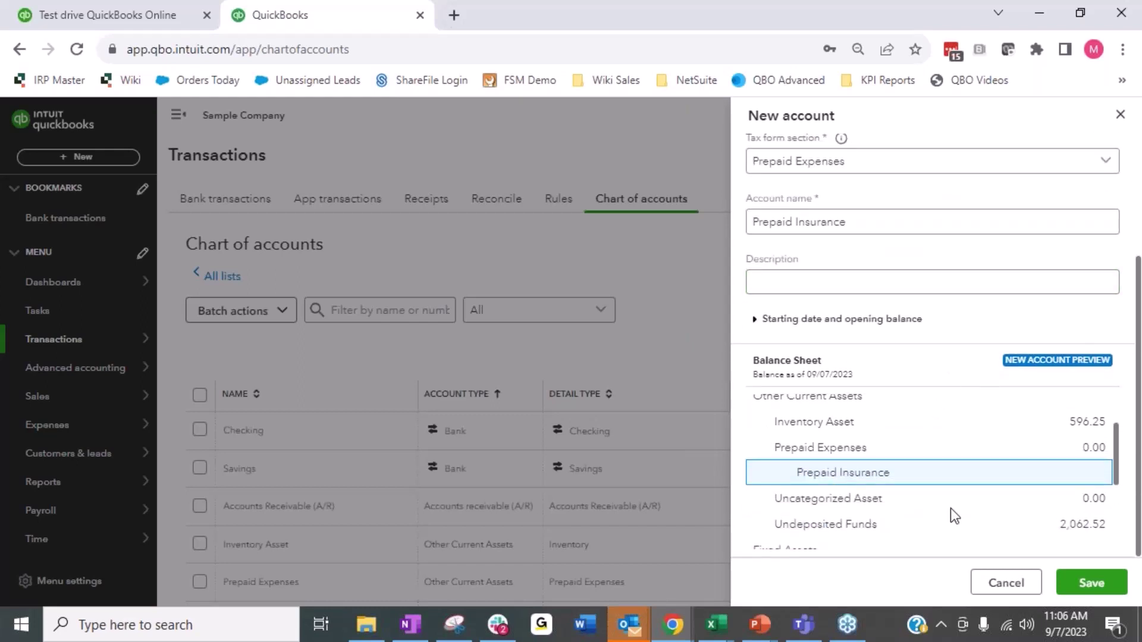
click(1104, 589)
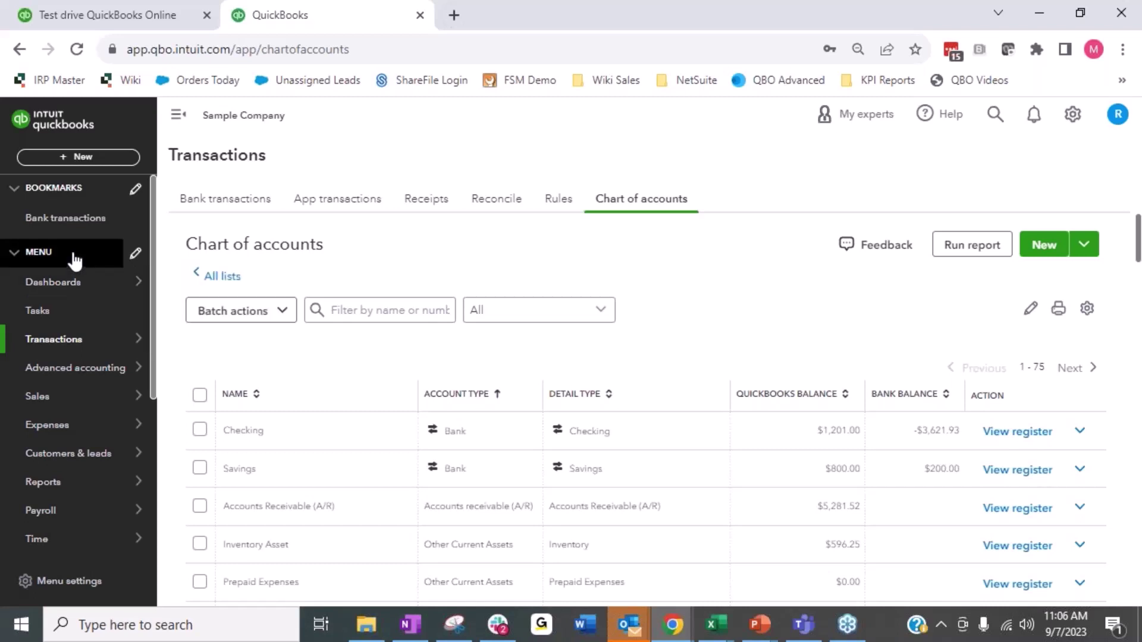
- Create a new bill for the vendor Books by Bessie
mouse_move(85, 344)
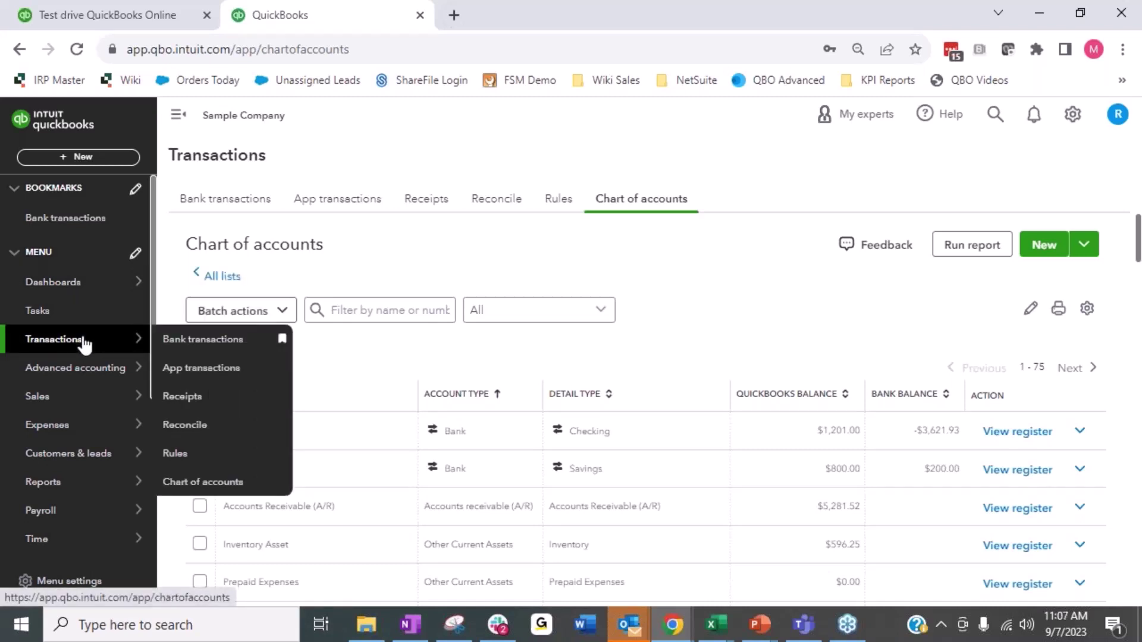
click(114, 157)
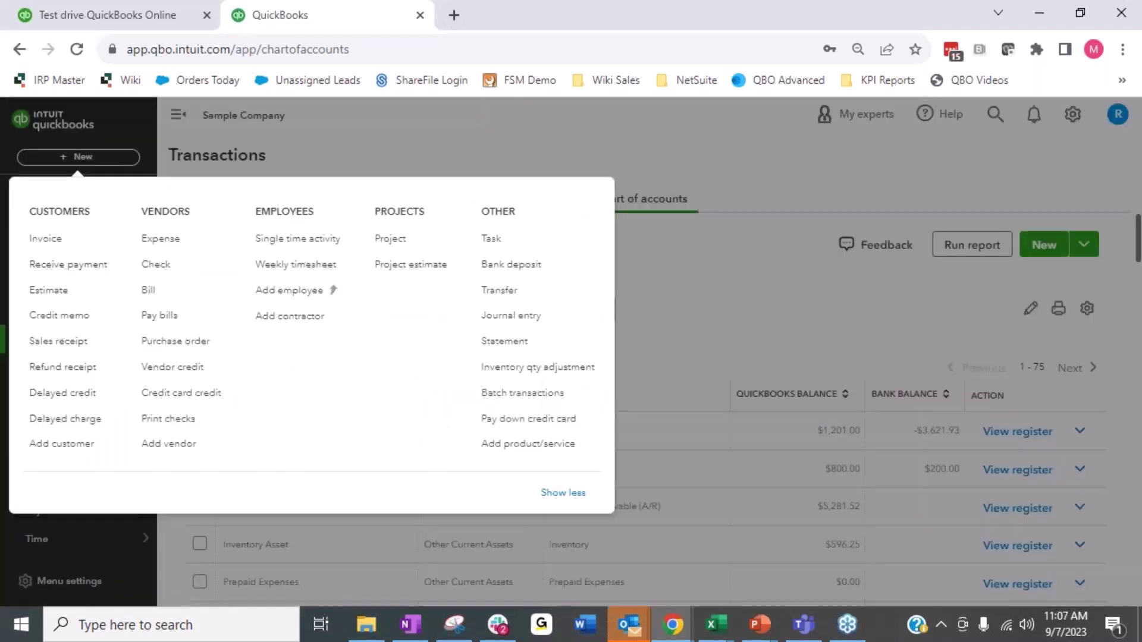
click(156, 292)
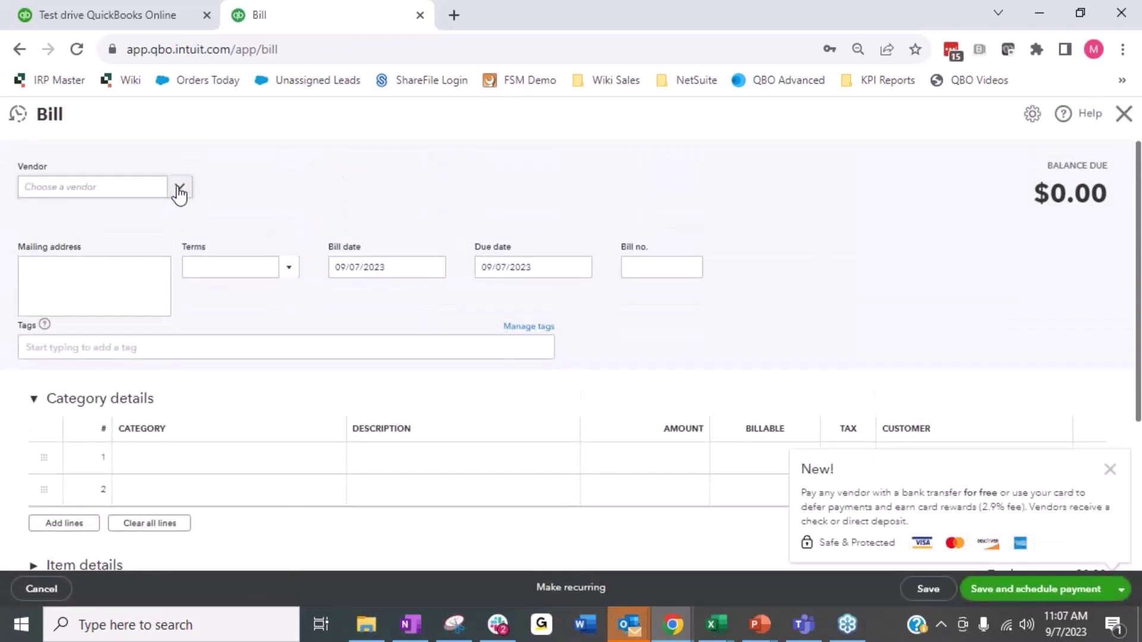
click(179, 190)
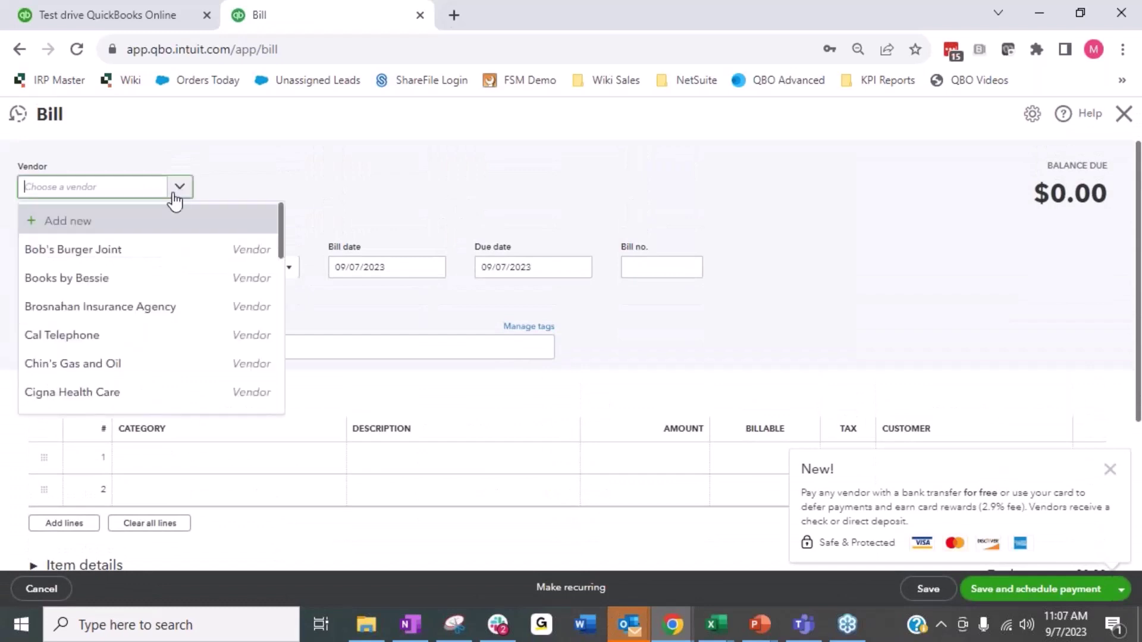
click(119, 281)
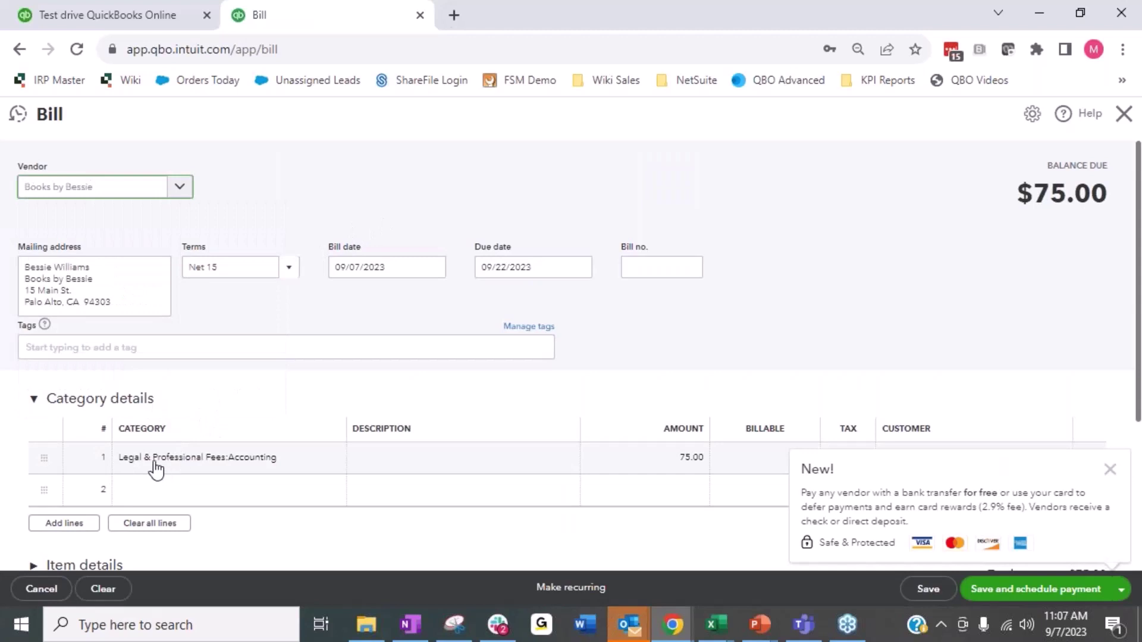
- Set the bill date to 09/01/2023
click(432, 268)
click(343, 303)
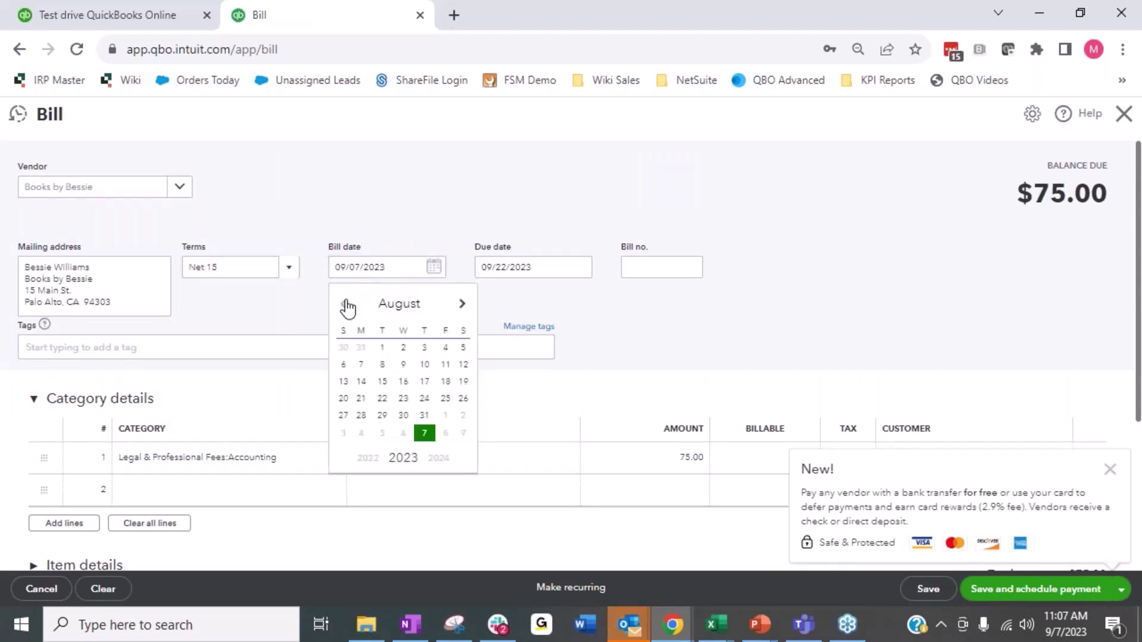
click(445, 432)
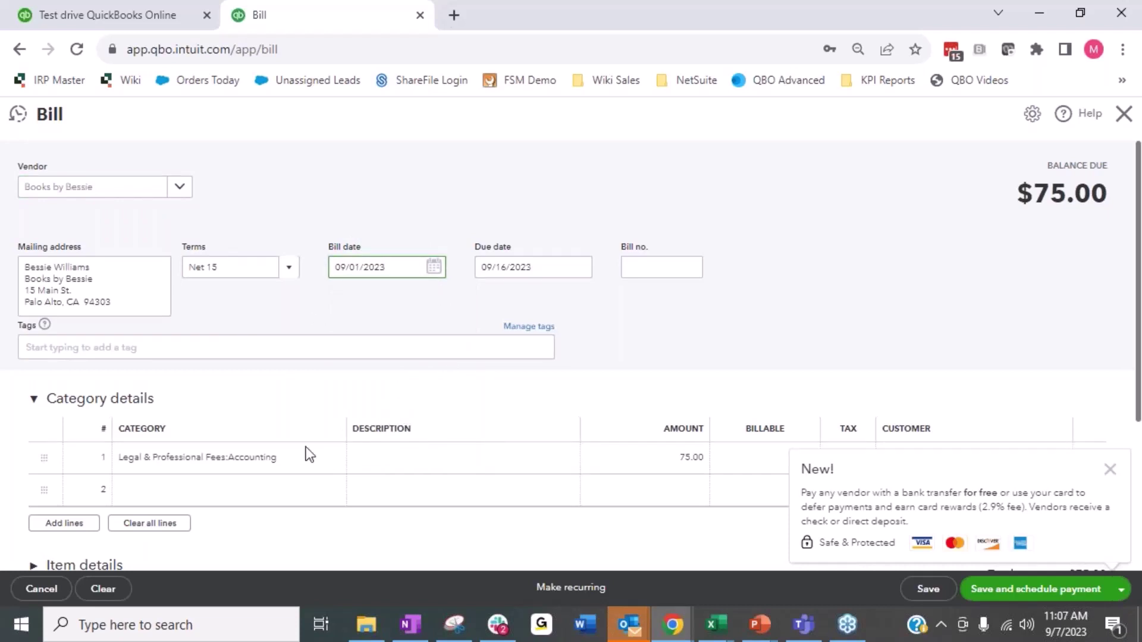
- Change the first bill line's category to Prepaid Insurance under Prepaid Expenses
click(288, 472)
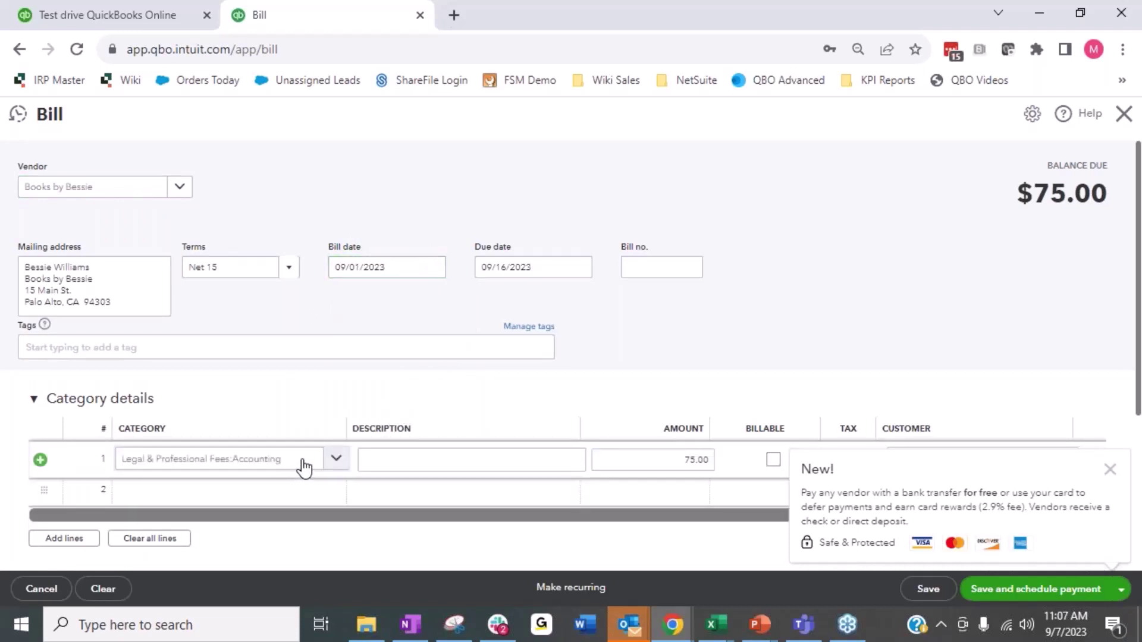
click(305, 463)
text(Prep)
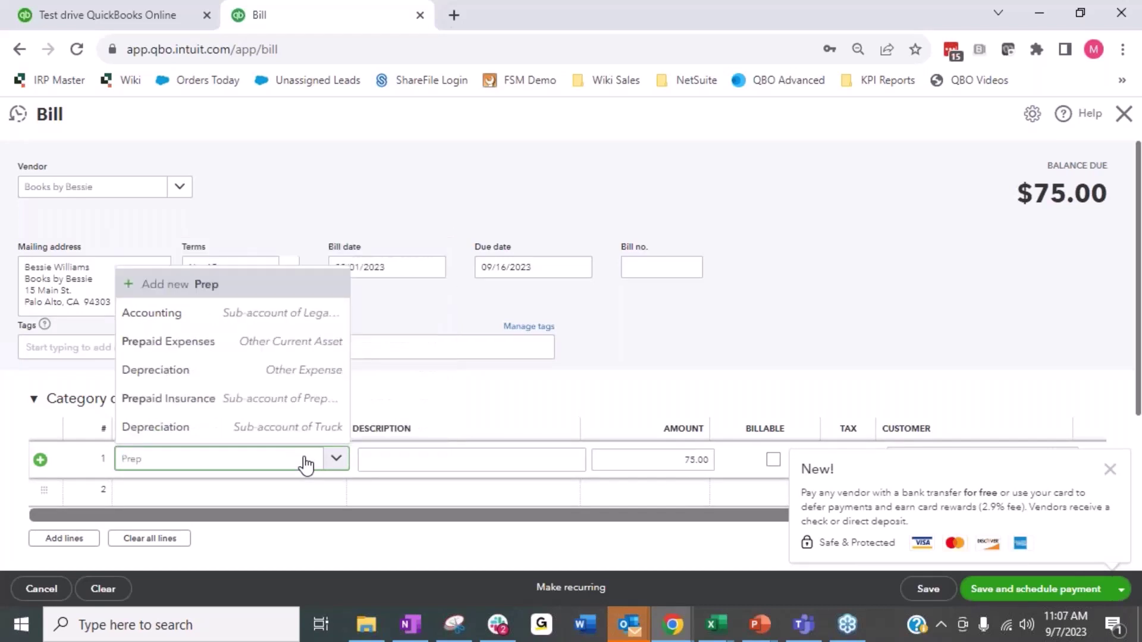
click(205, 429)
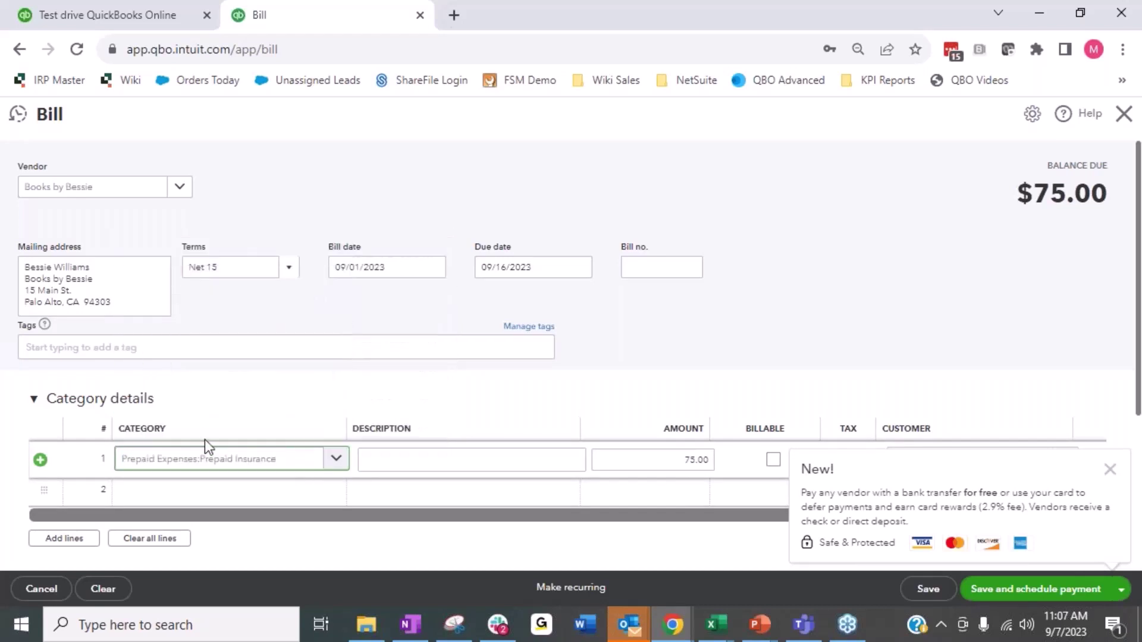
- Enter the coverage period 9/1/23 - 8/31/24 as the first line's description, and save and close the bill
click(388, 462)
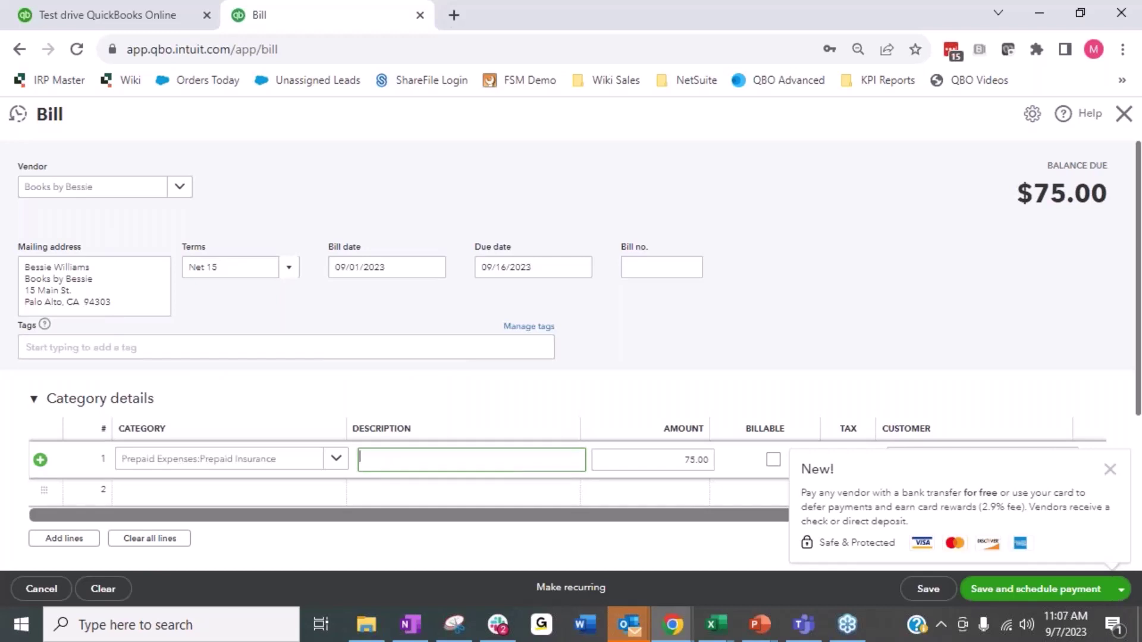
click(1109, 469)
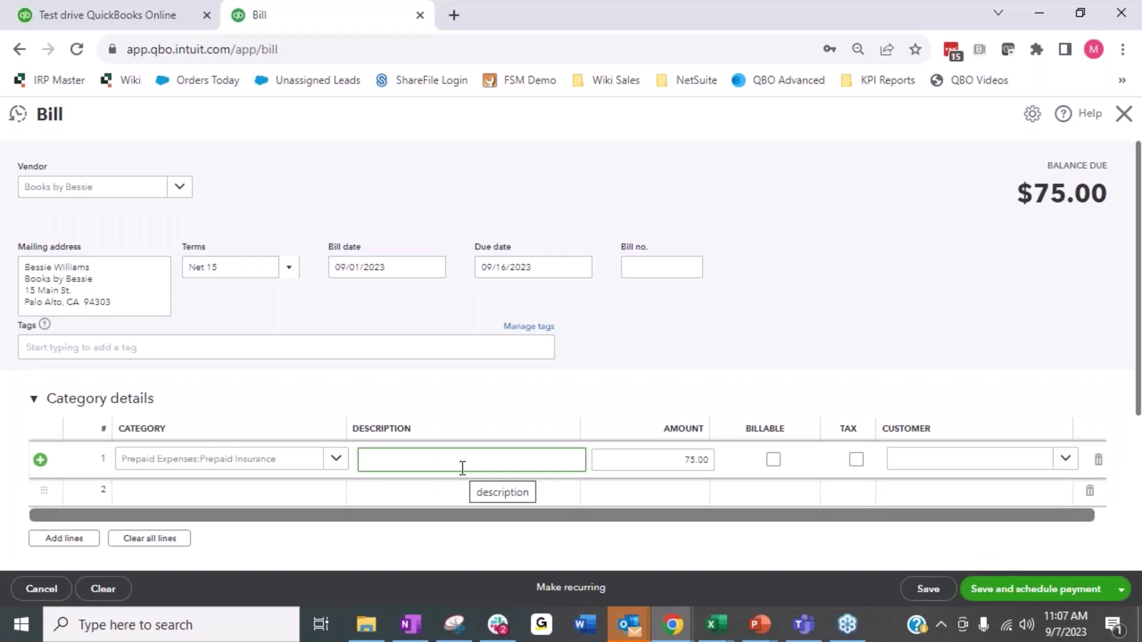
text(9/1/23)
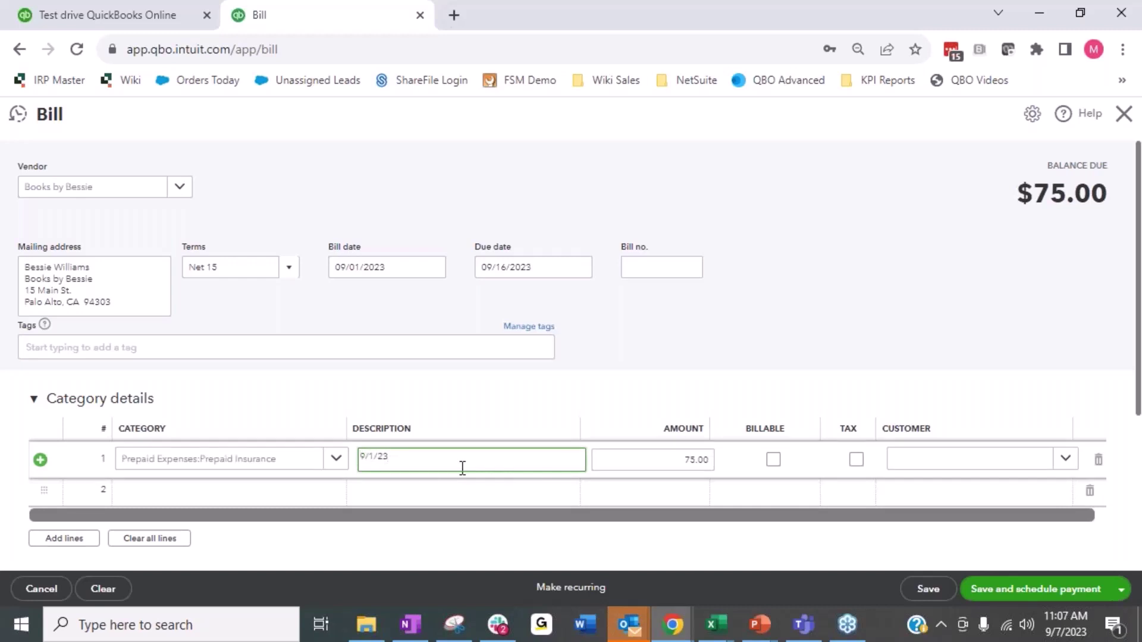
text( - 8/31/24)
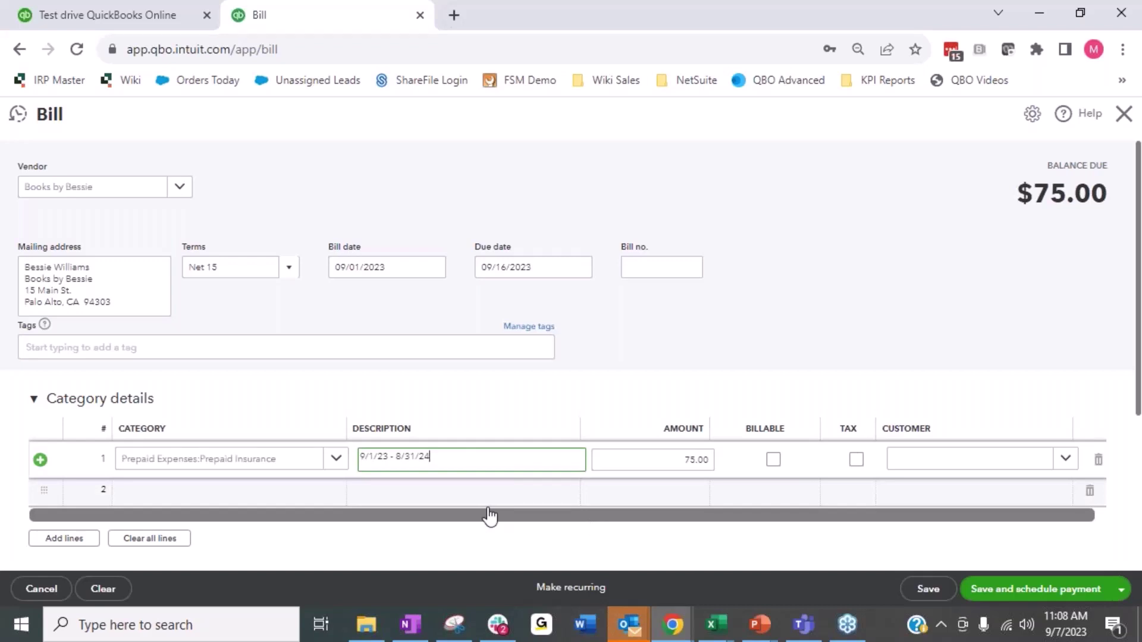
click(926, 589)
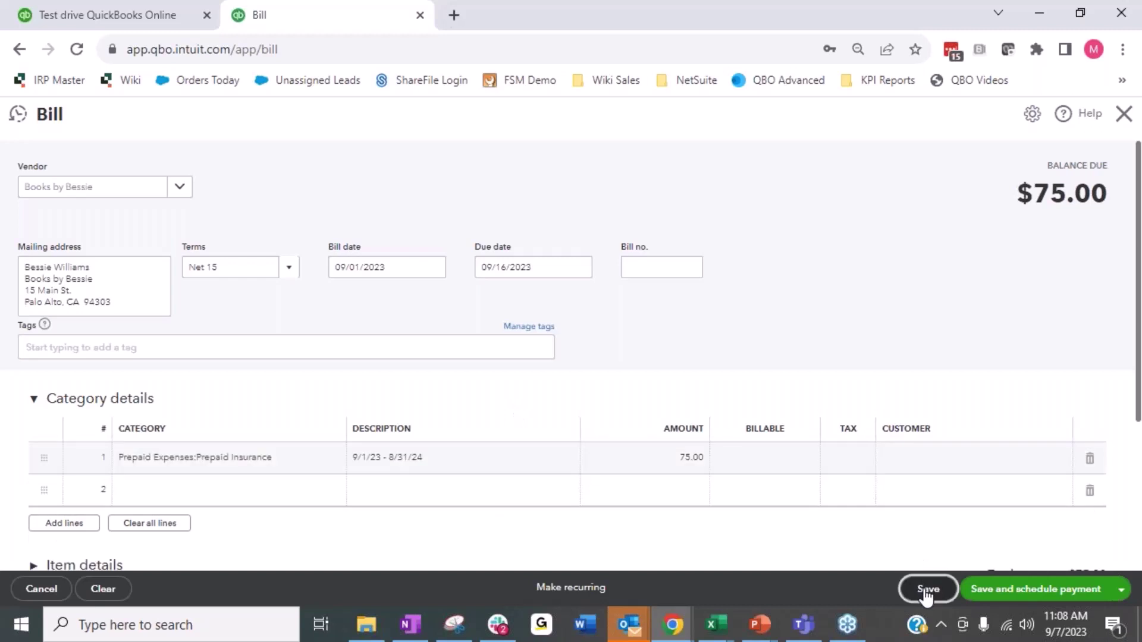
click(1123, 116)
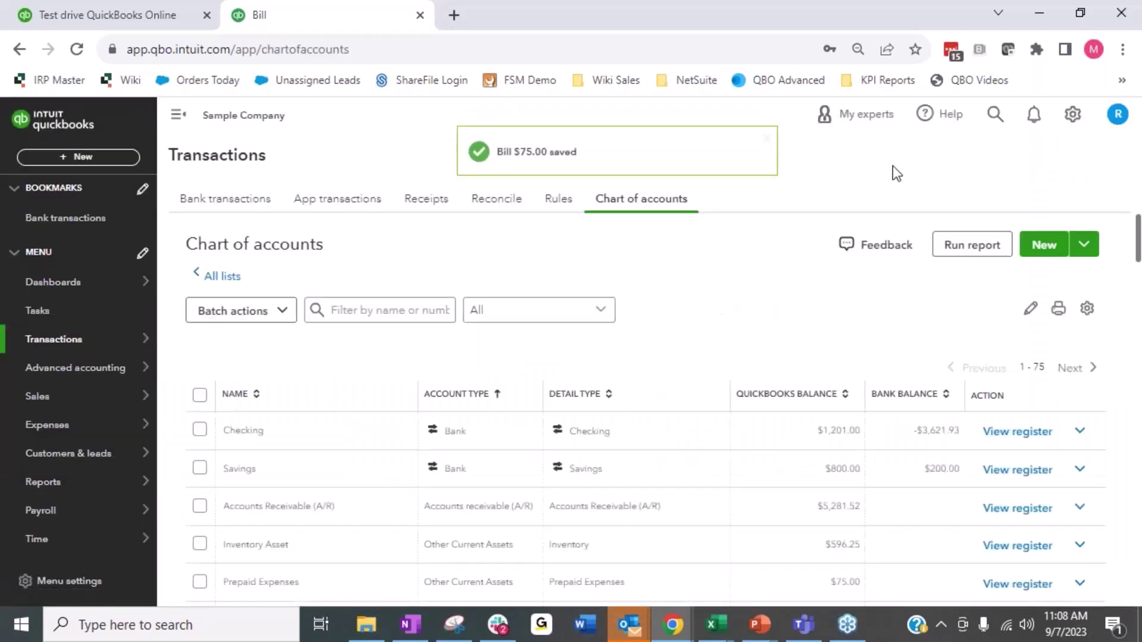
- In the Prepaid Insurance account's register, set the Books by Bessie transaction's increase to 12000 and save it
scroll(502, 387, down, 3)
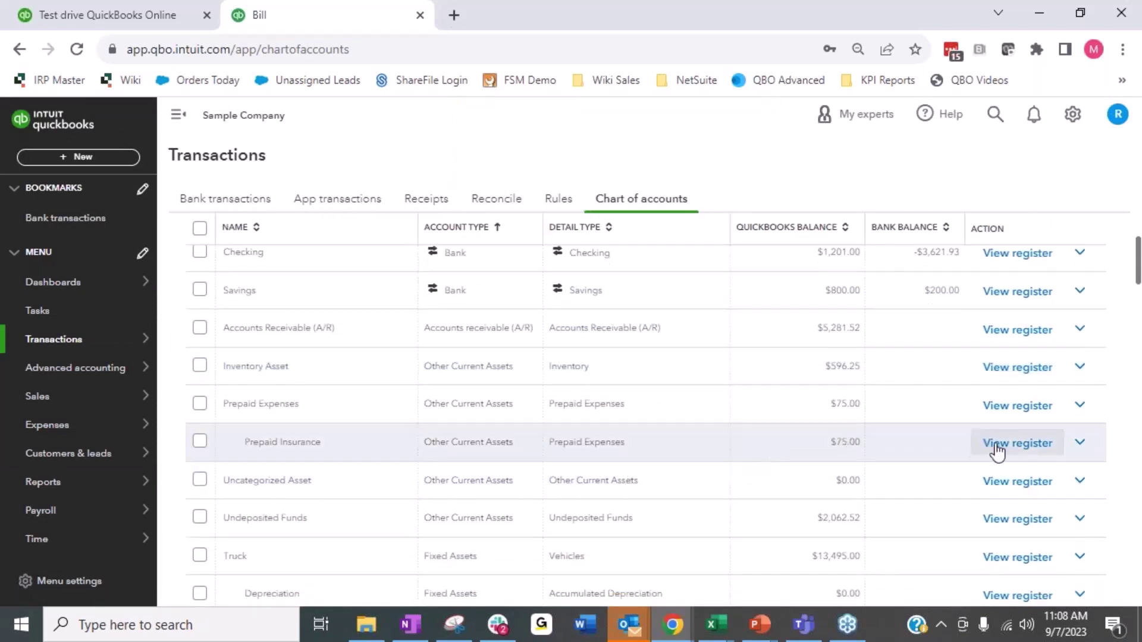
click(997, 446)
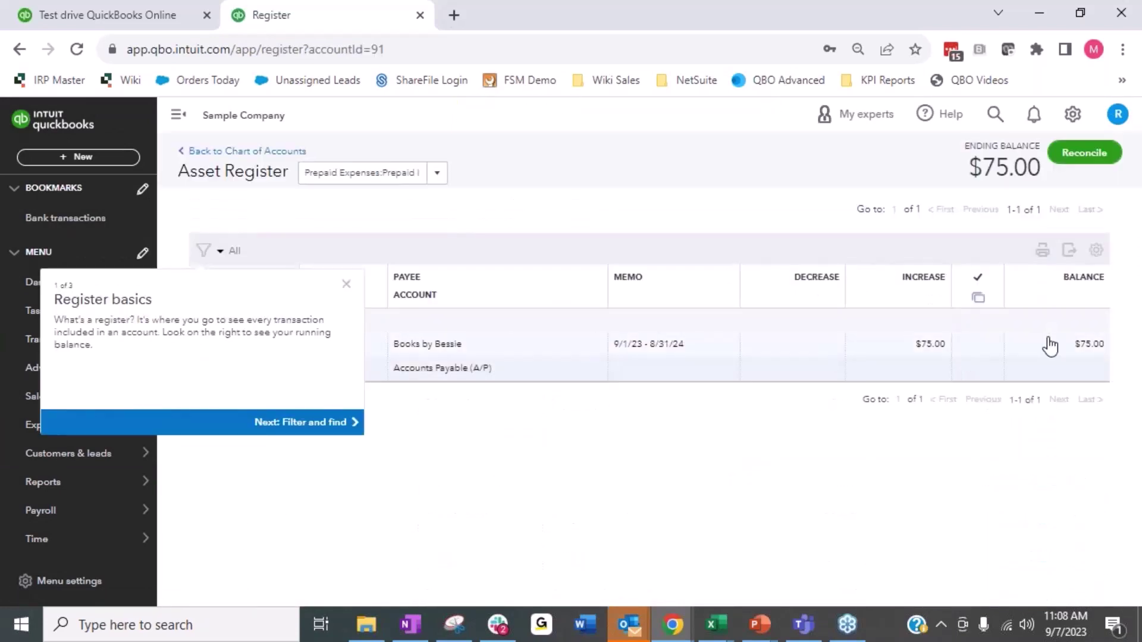
click(1049, 345)
click(907, 357)
drag(896, 355, 947, 354)
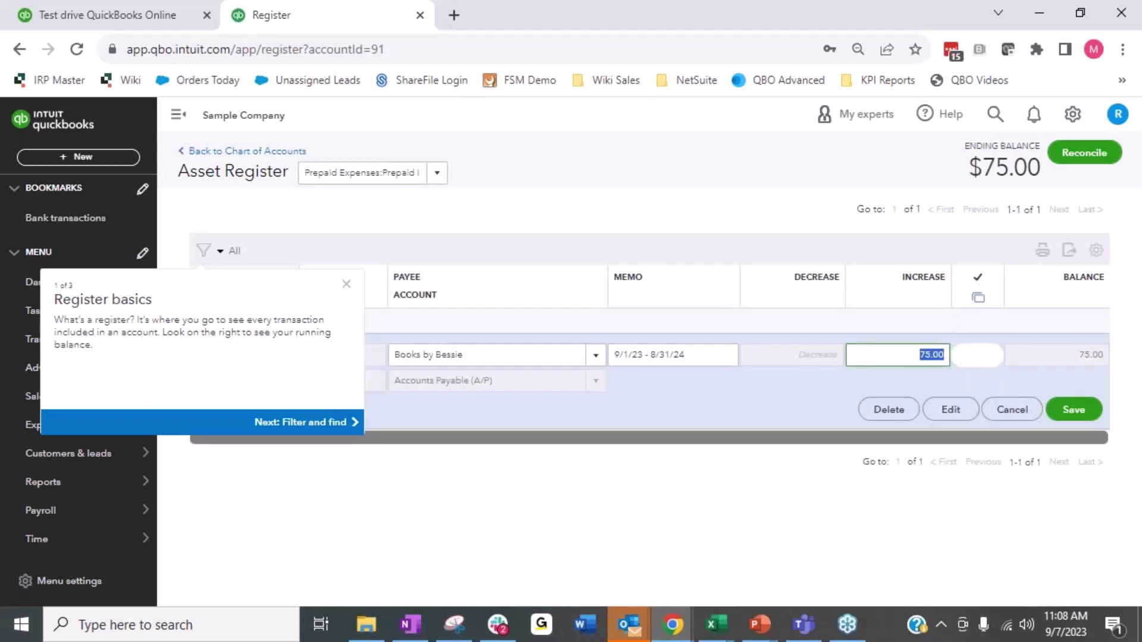
key(BackSpace)
text(12000)
click(984, 354)
click(1073, 410)
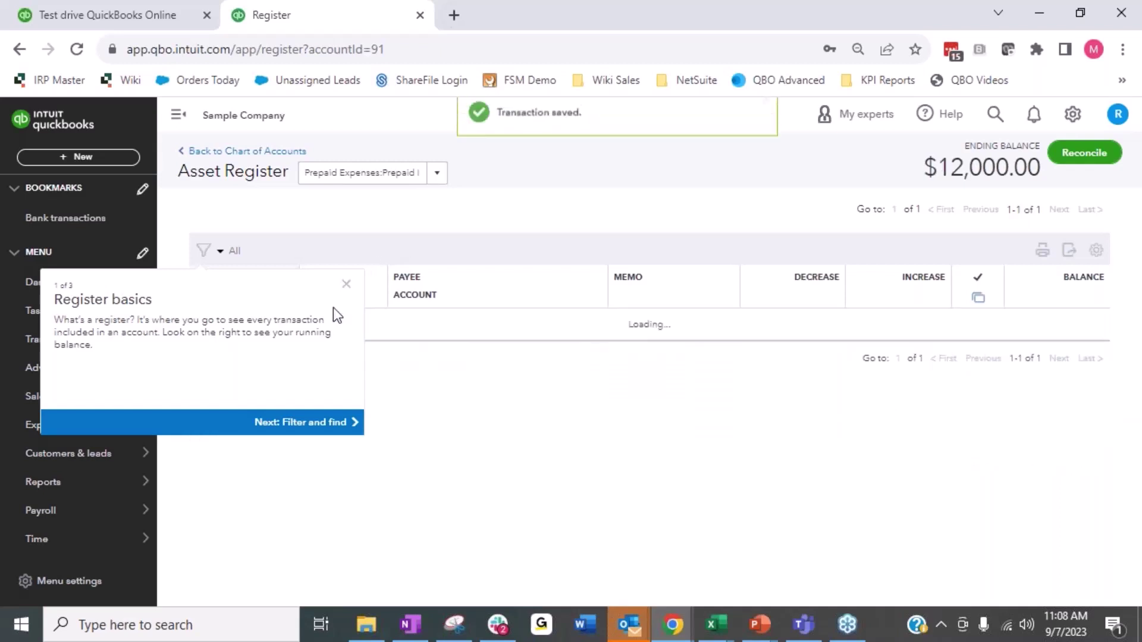
- Dismiss the register tip and start a new journal entry dated 09/01/2023
click(346, 284)
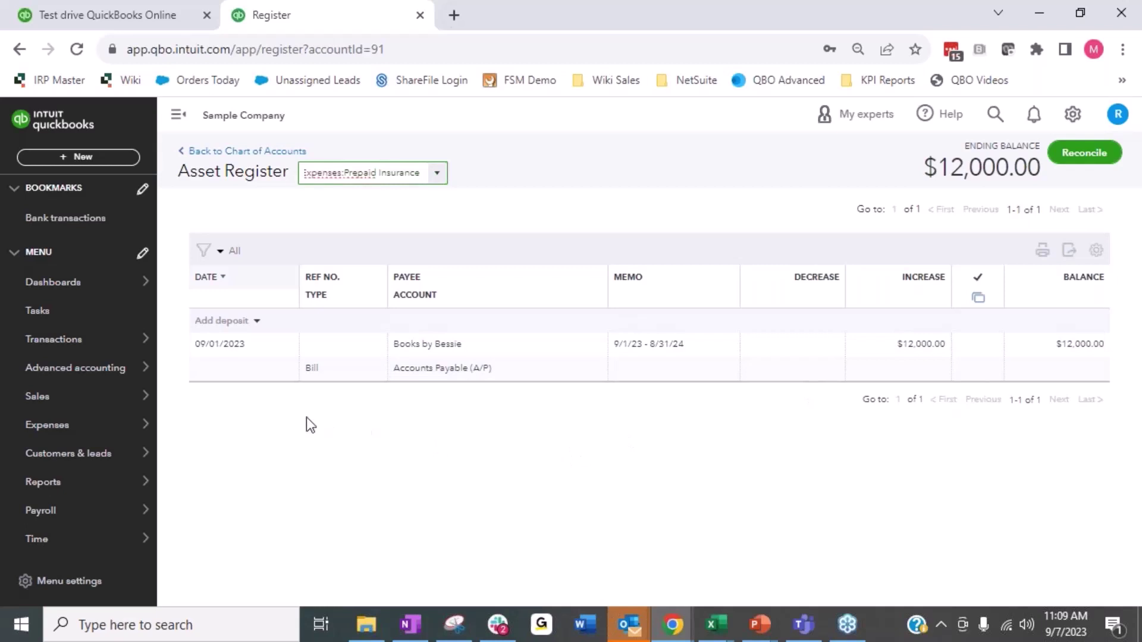
click(96, 160)
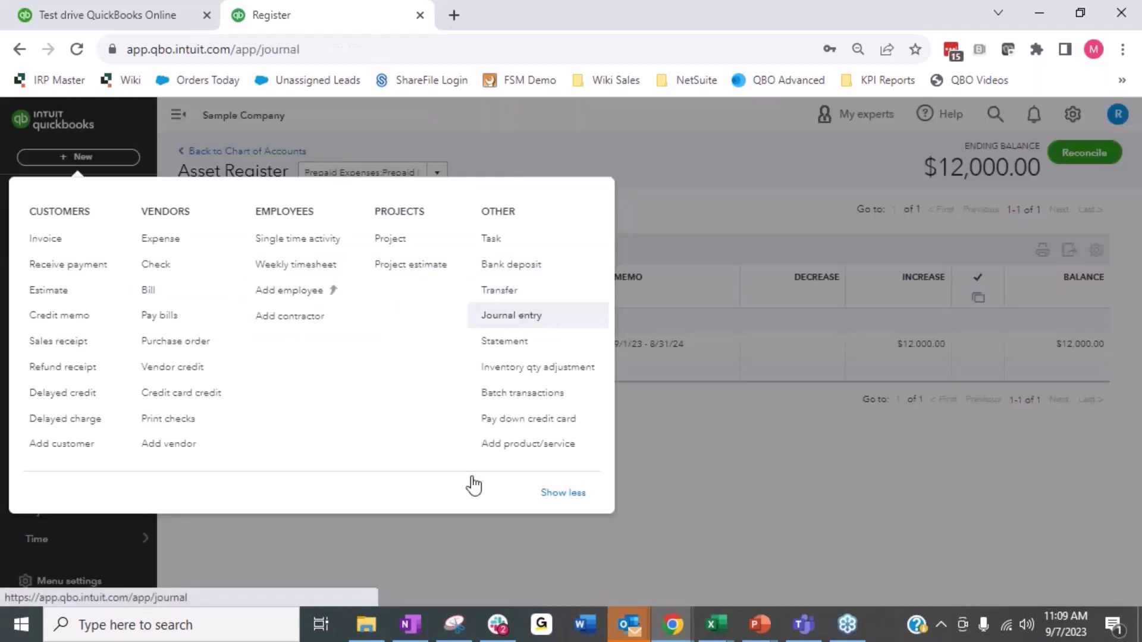
click(515, 316)
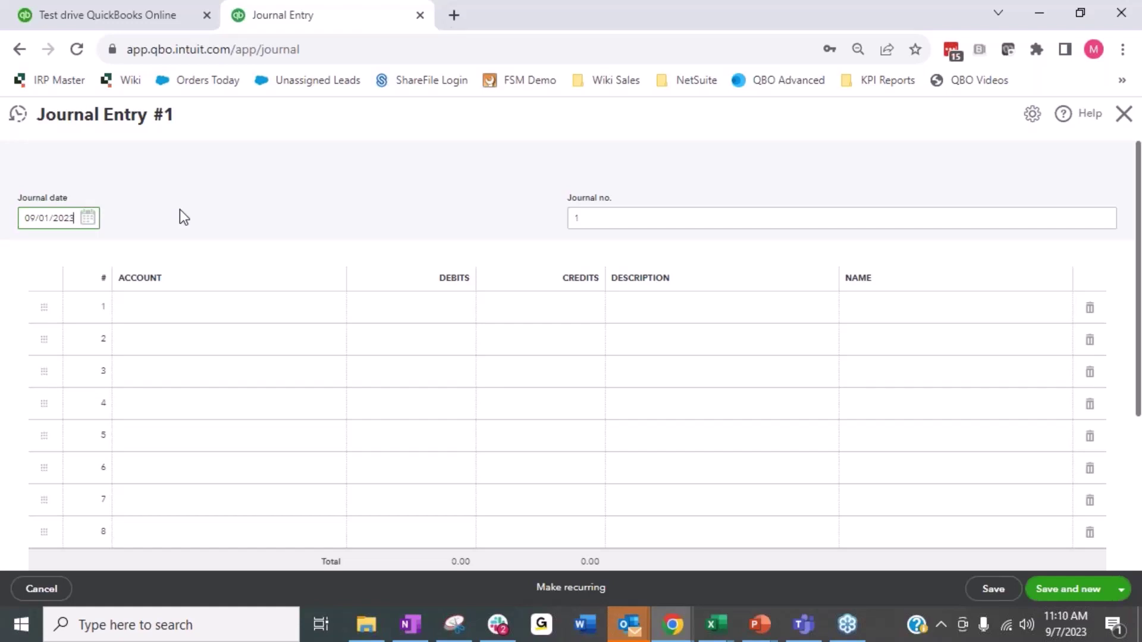
- On the journal entry's first line, choose the Prepaid Insurance account and enter a credit of 1000
click(305, 318)
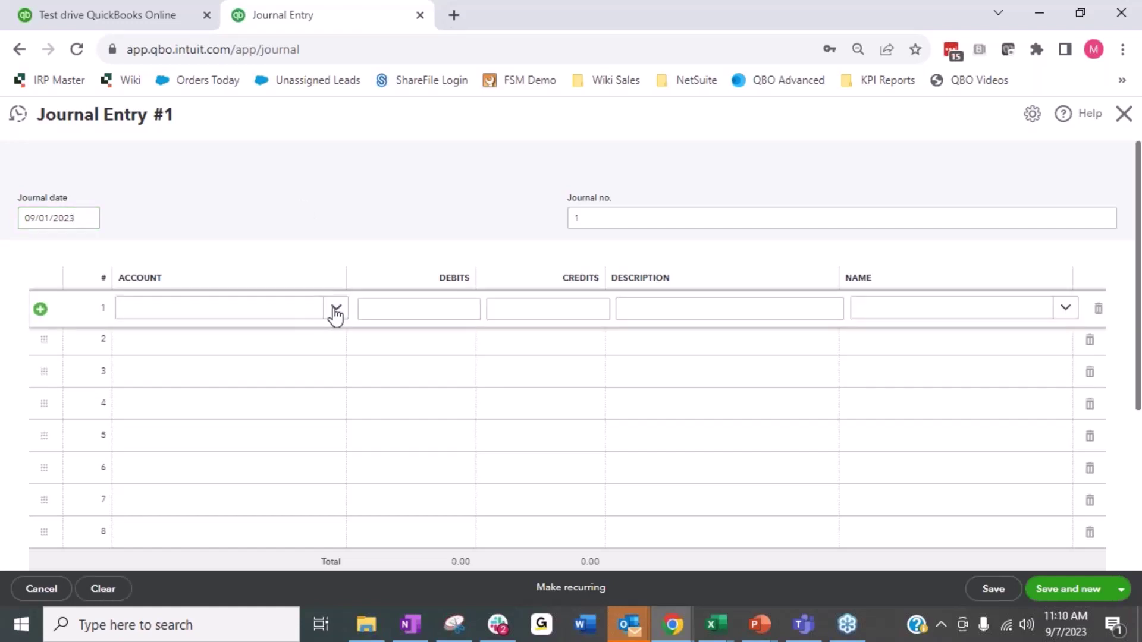
click(287, 315)
text(Prepa)
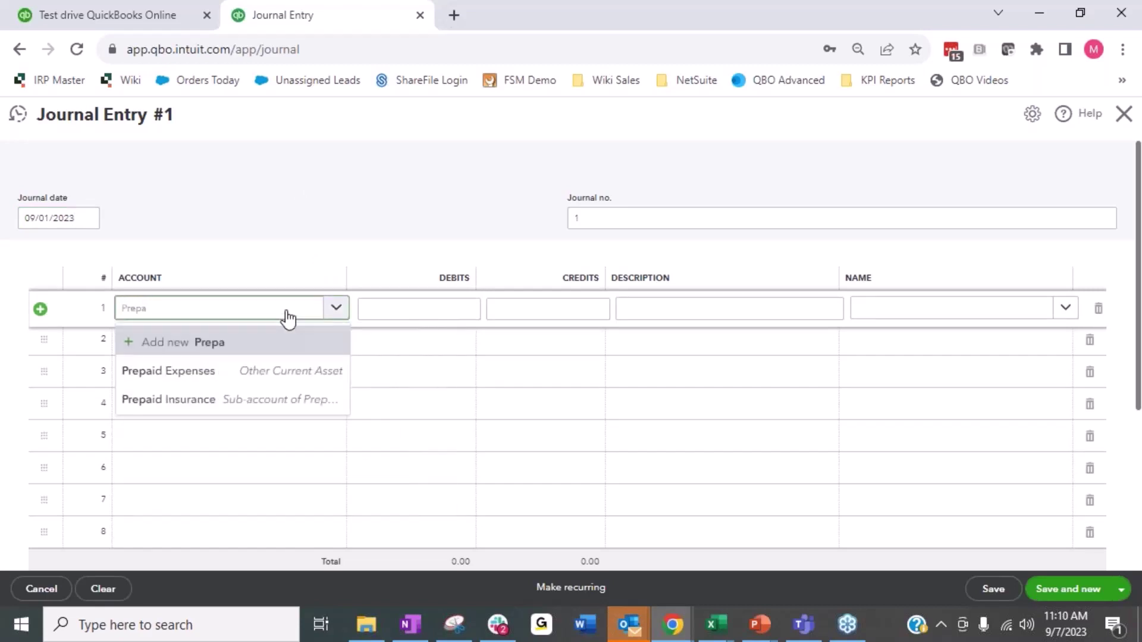
click(208, 399)
click(545, 308)
text(1000)
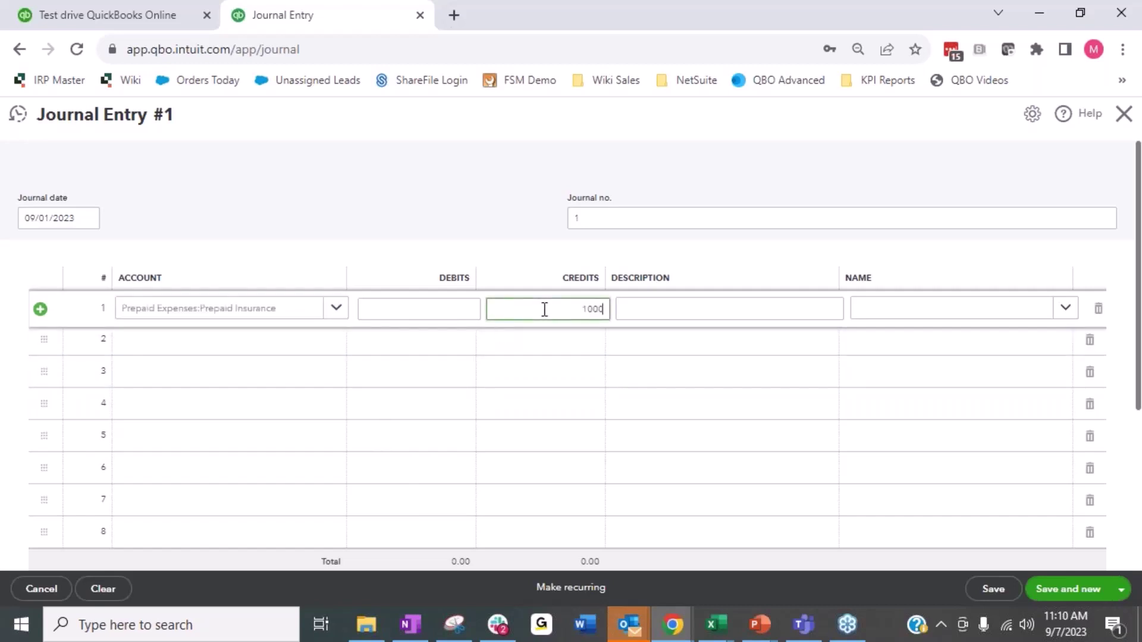
key(Tab)
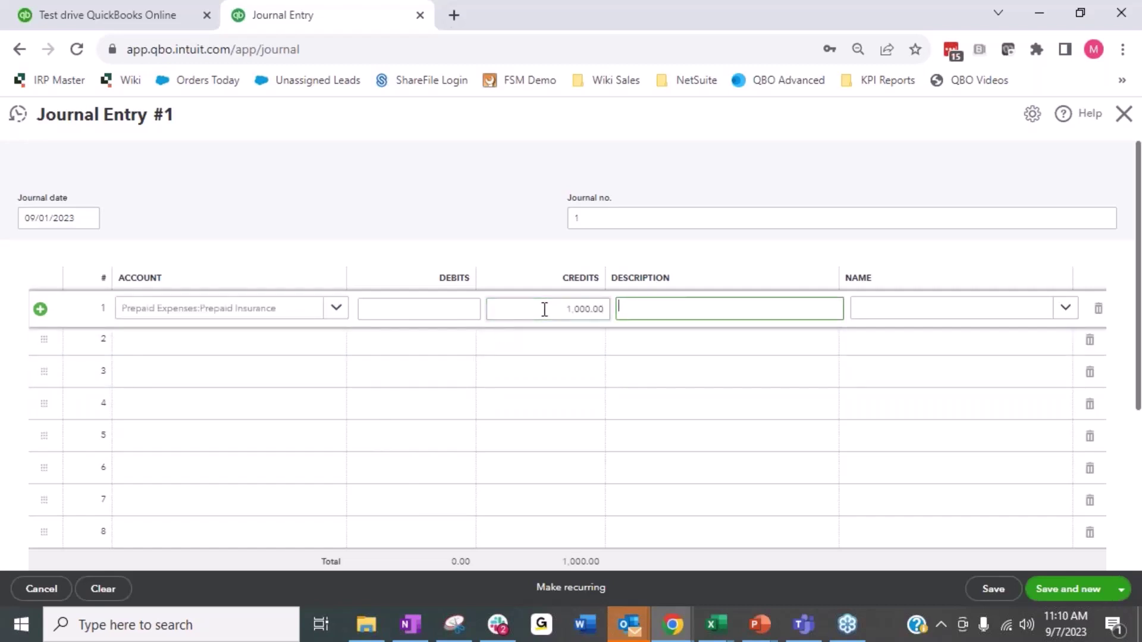
- Describe the first line as "Amortize monthly insurance" and assign the vendor Books by Bessie to it
text(Amortize monthly insurance)
key(Tab)
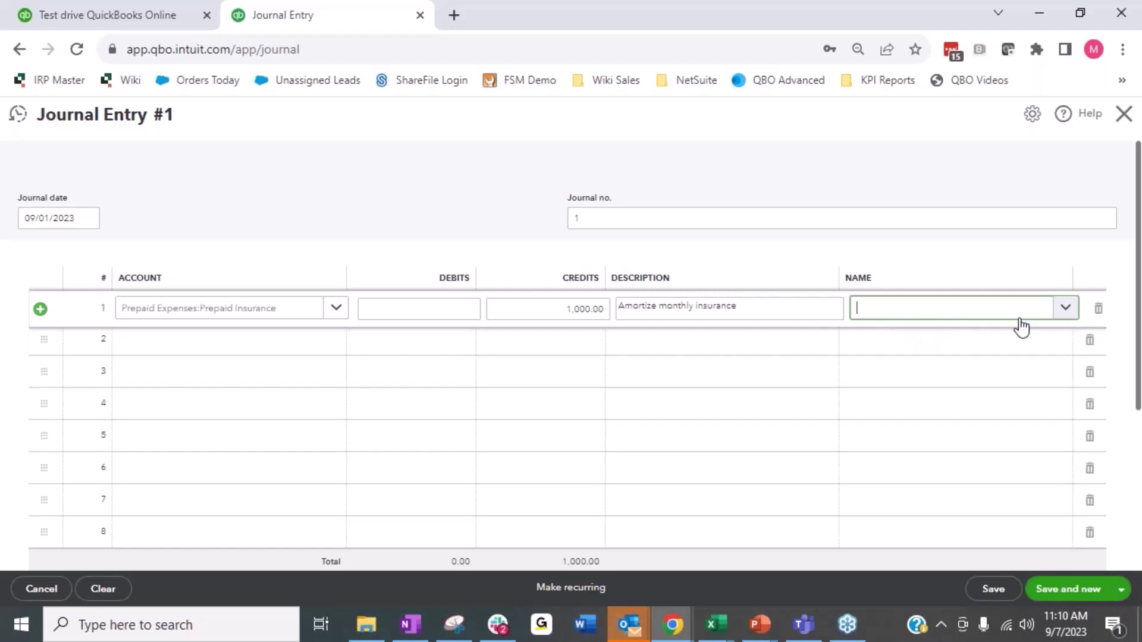
text(boo)
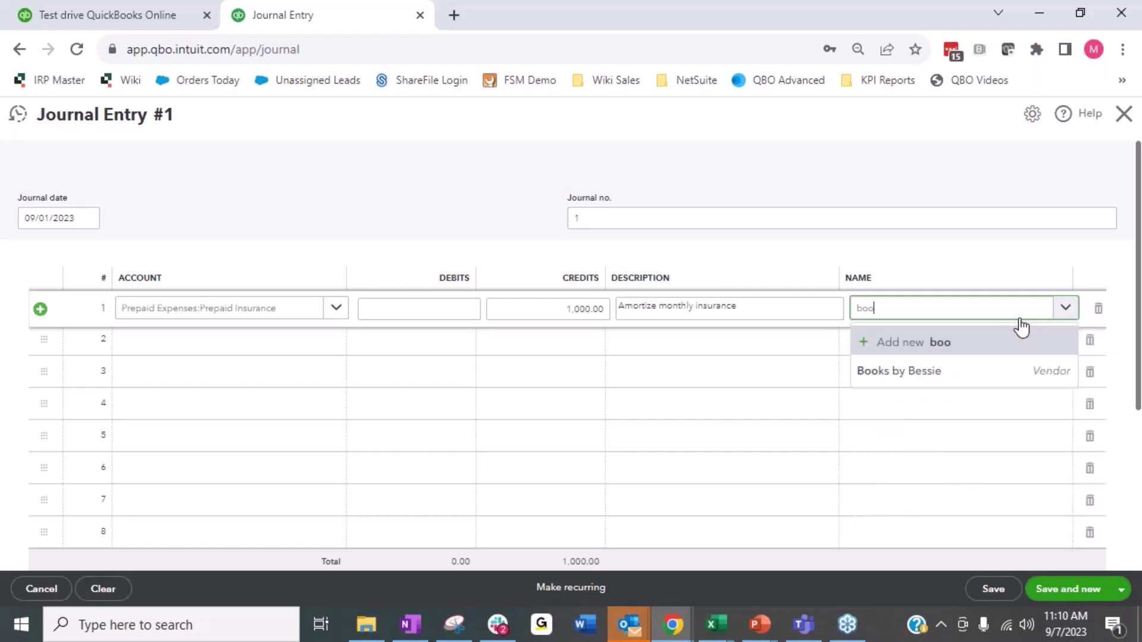
click(984, 375)
- Set the second journal line's account to the Insurance expense account for the 1,000 debit
click(208, 346)
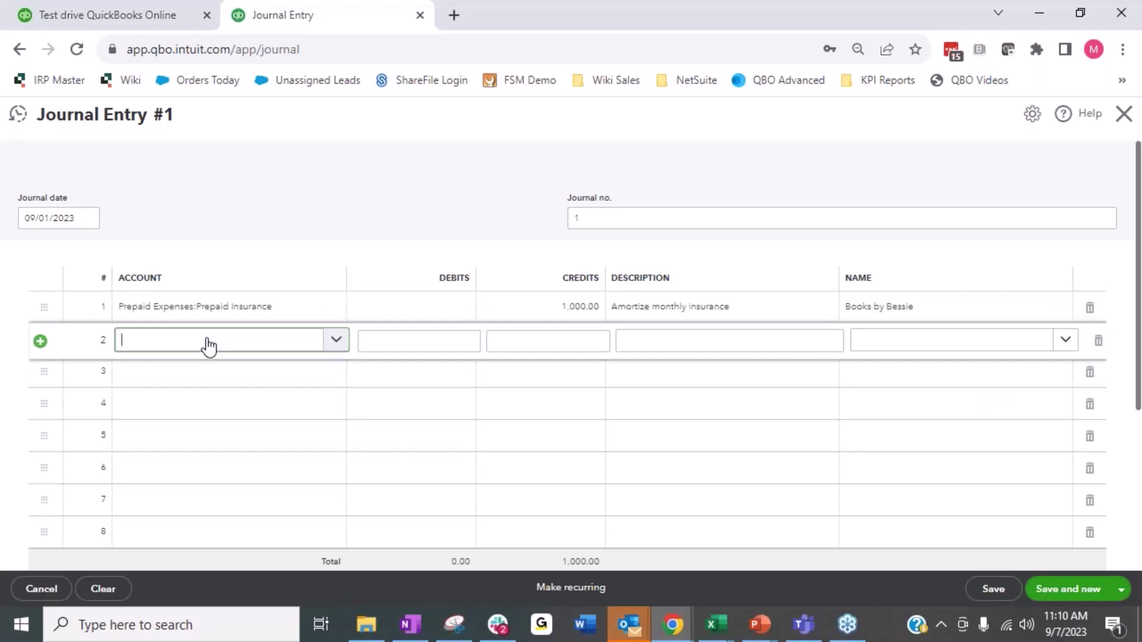
click(208, 346)
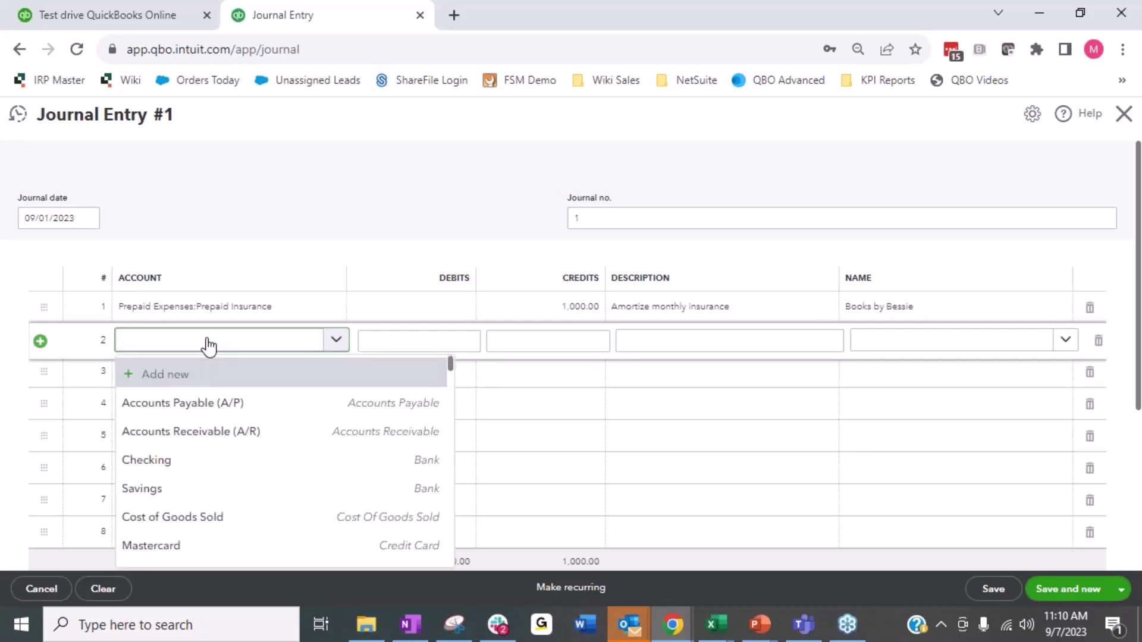
text(insur)
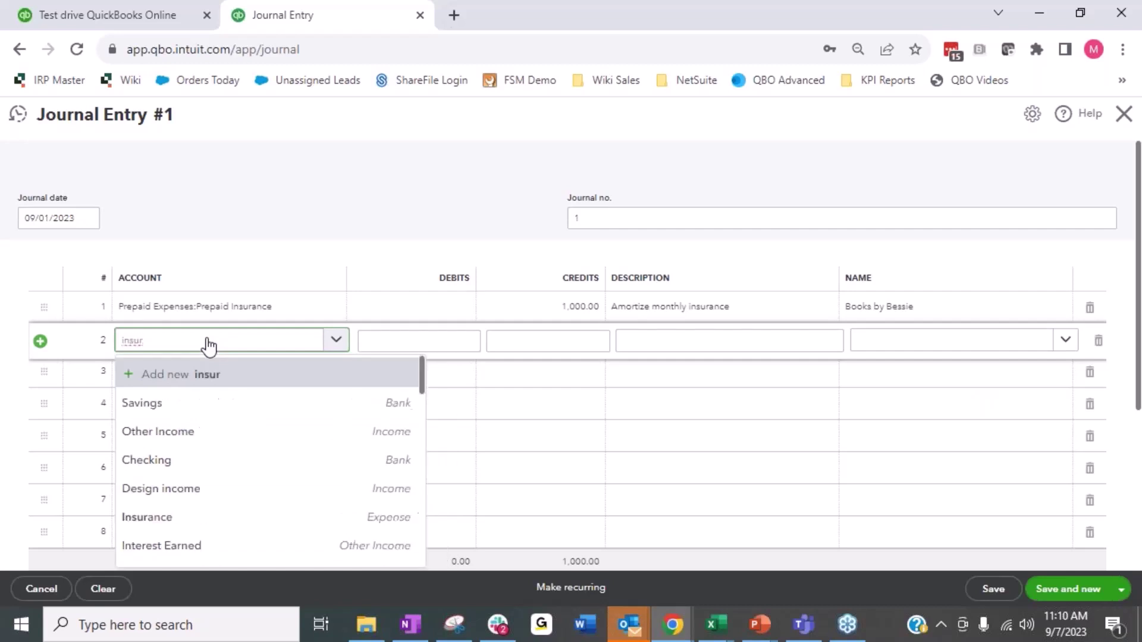
click(134, 522)
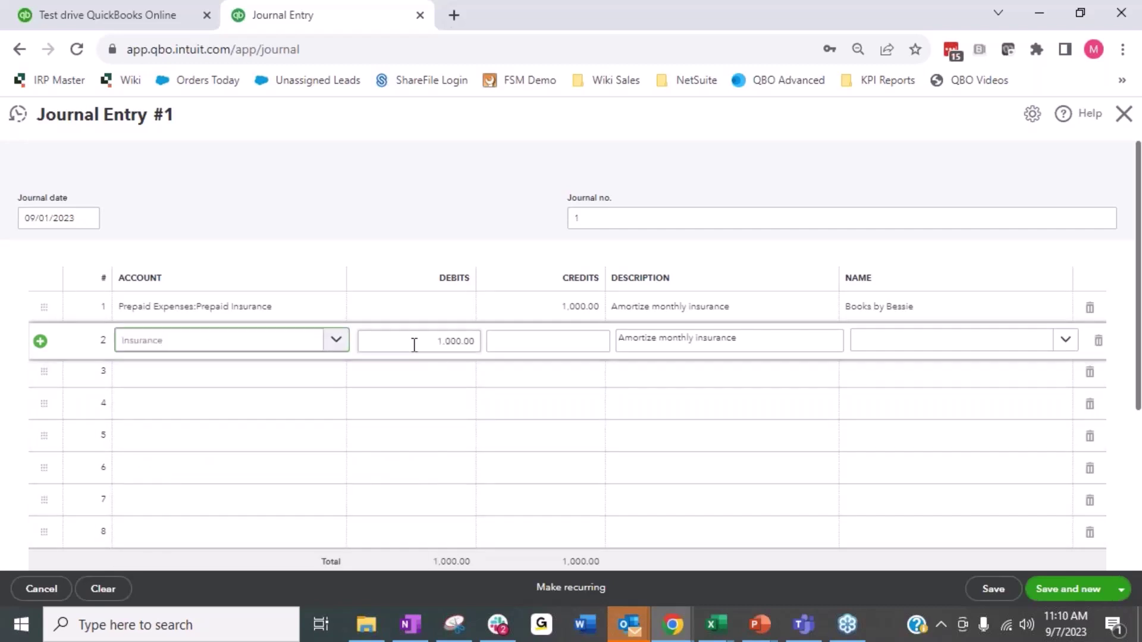
- Assign the vendor Books by Bessie to the second journal line and save the journal entry
click(924, 345)
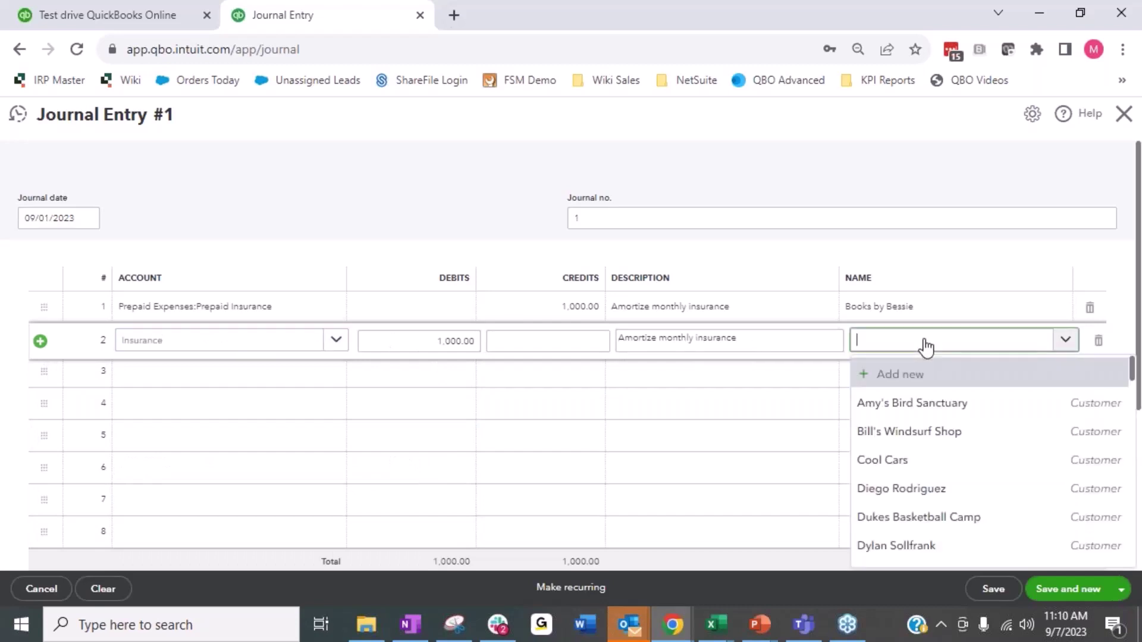
text(books)
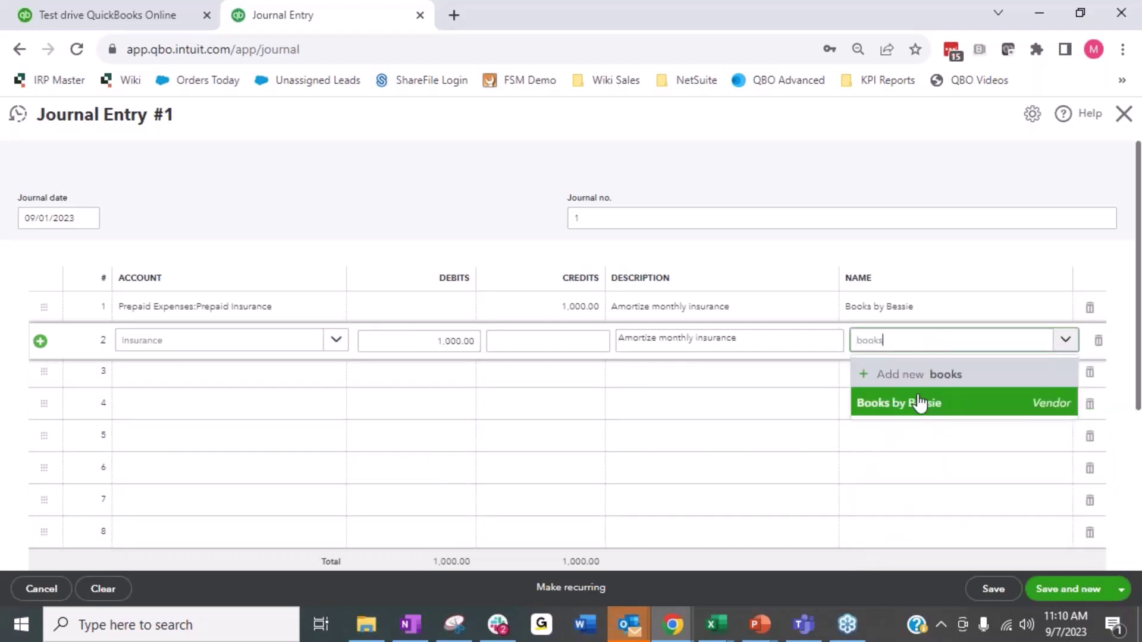
click(923, 403)
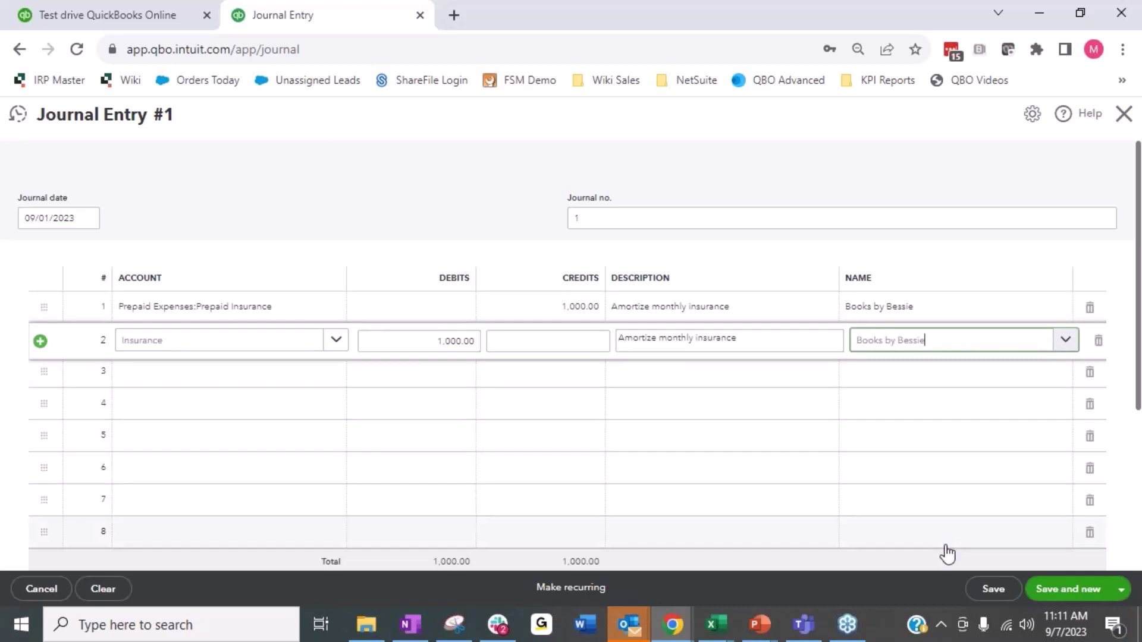
click(991, 589)
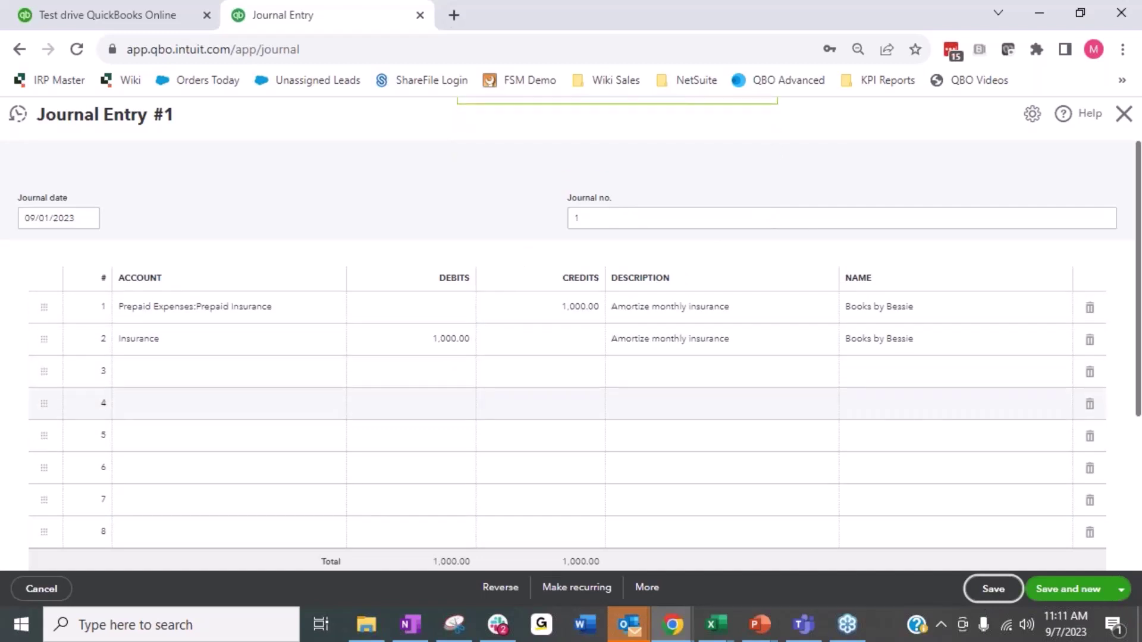
- Make the journal entry recurring with the template name Monthly Insurance, created 15 days in advance
click(580, 588)
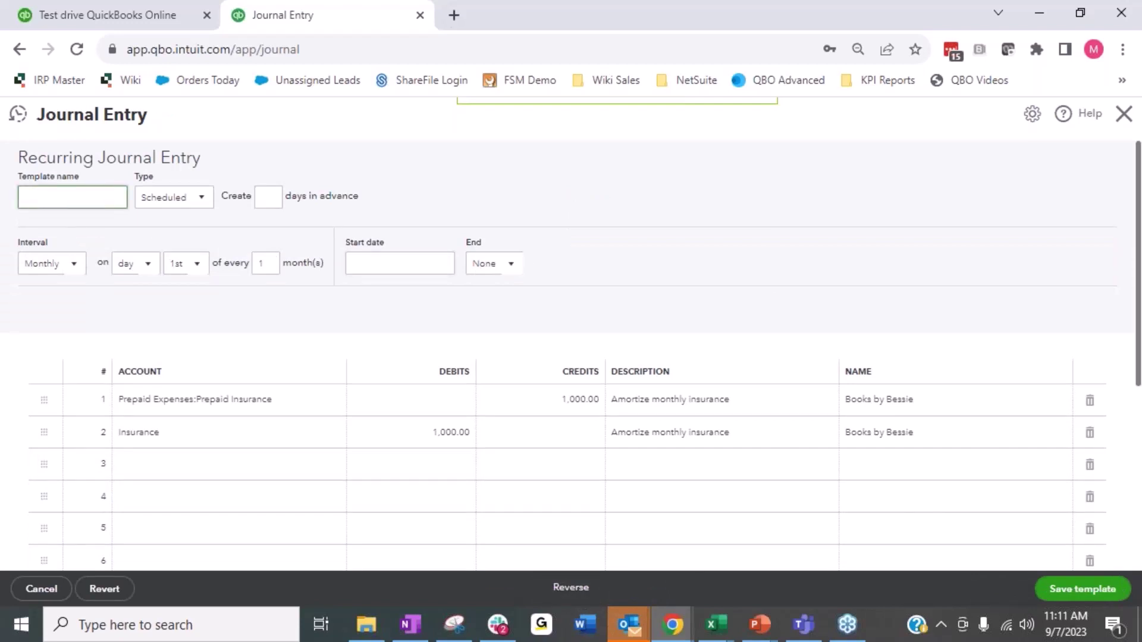
text(Monthly Insurance)
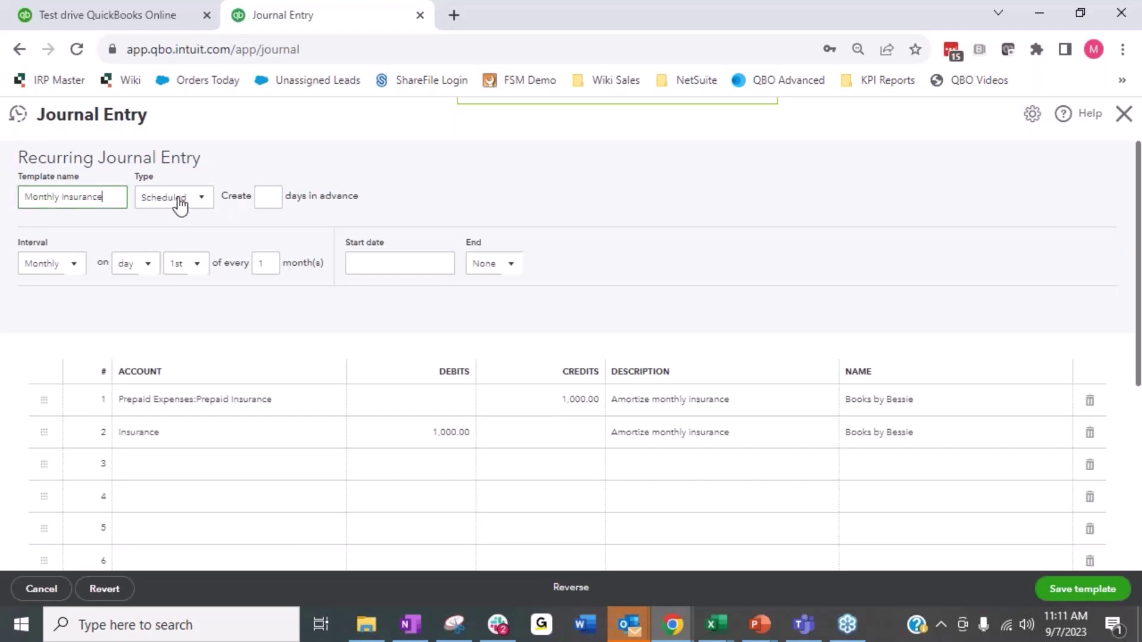
click(271, 196)
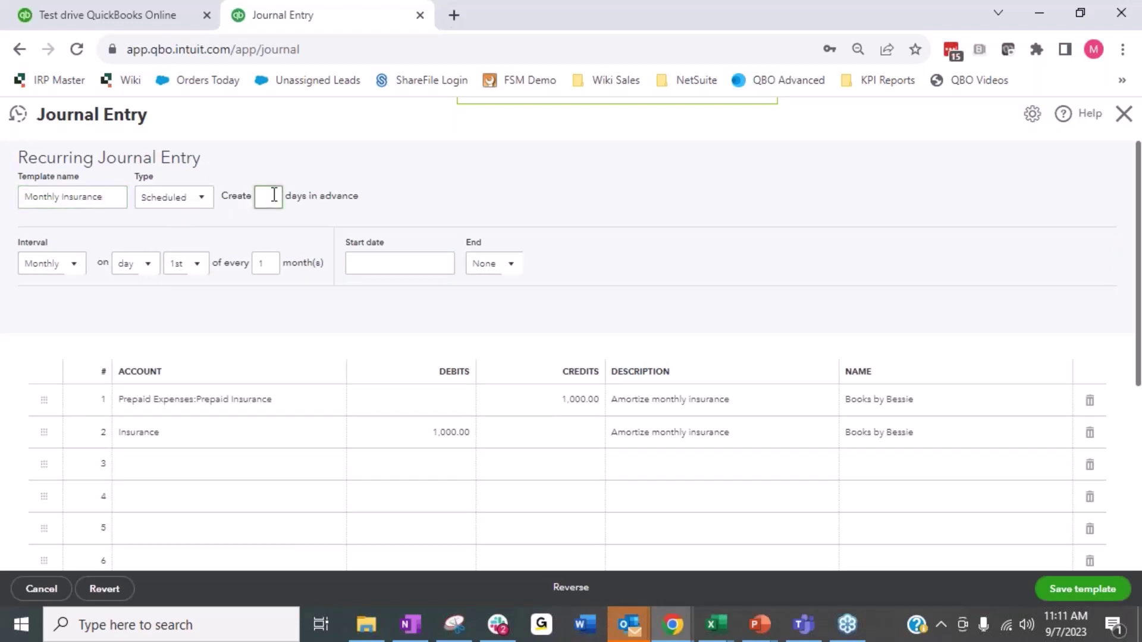
text(15)
- Set the recurring template's start date to 10/01/2023
click(350, 263)
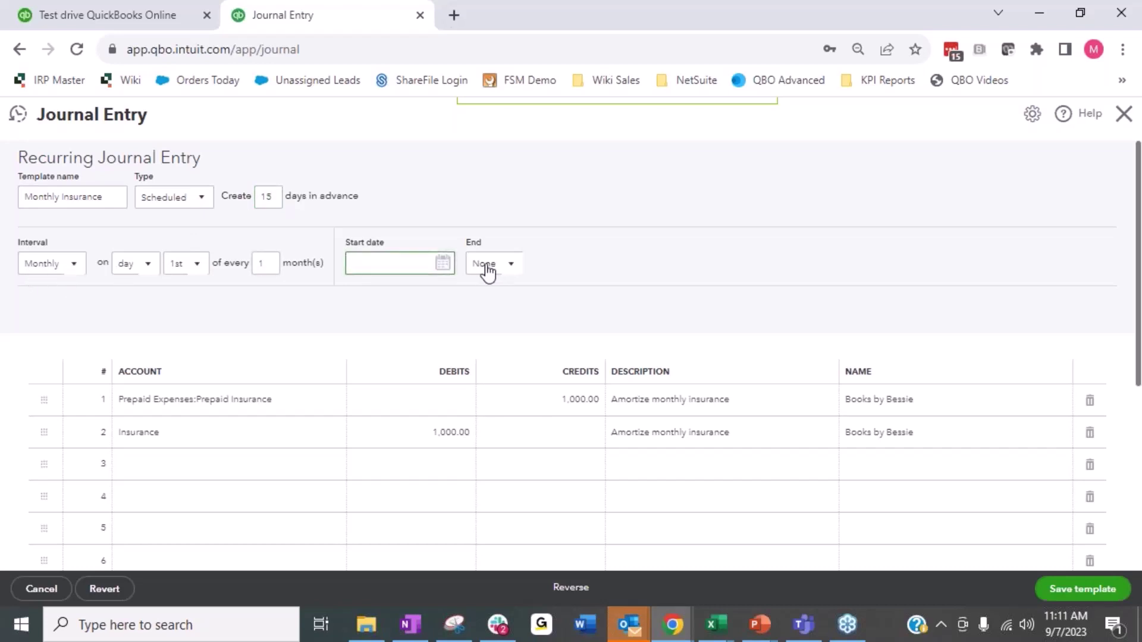
click(443, 262)
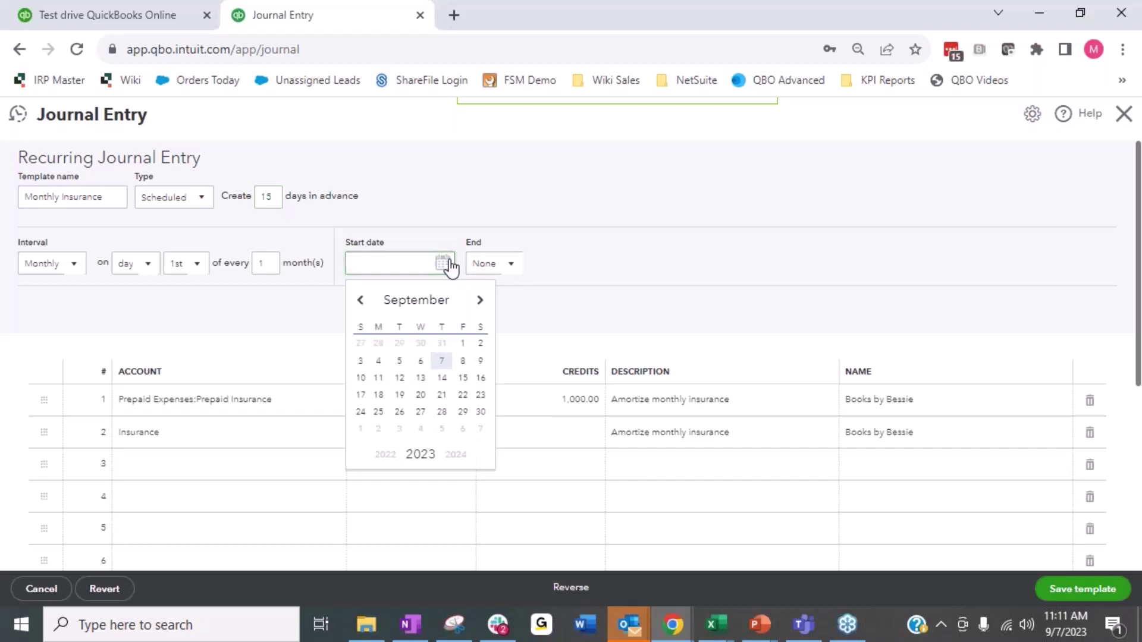
click(360, 432)
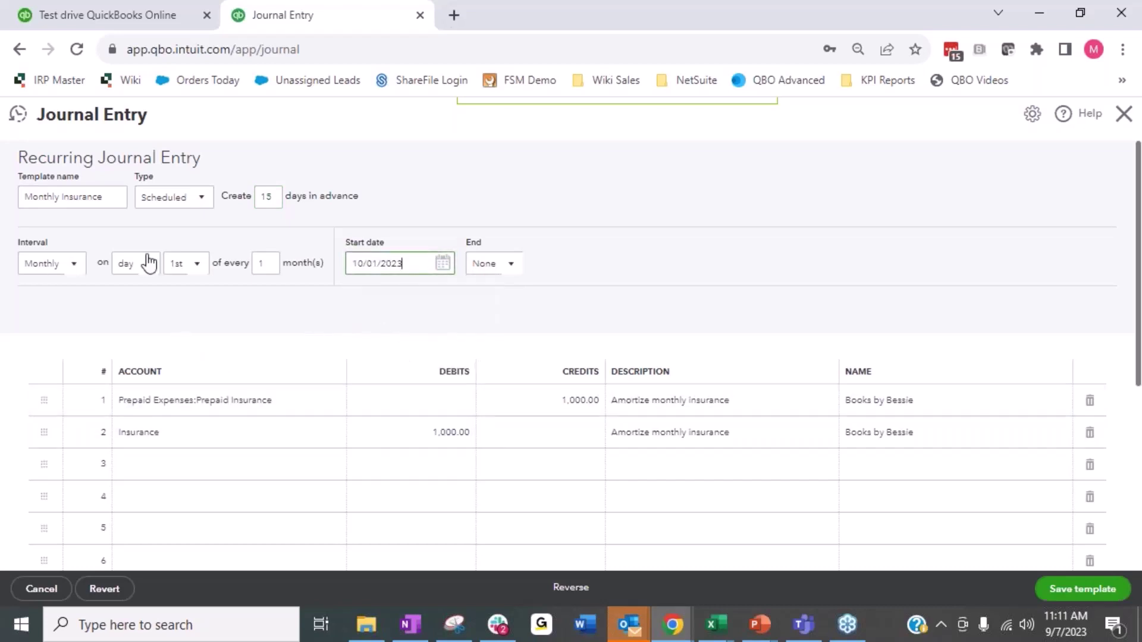
- Set the recurring schedule to end by 08/31/2024 and save the template
click(515, 269)
click(509, 313)
click(579, 263)
text(08/)
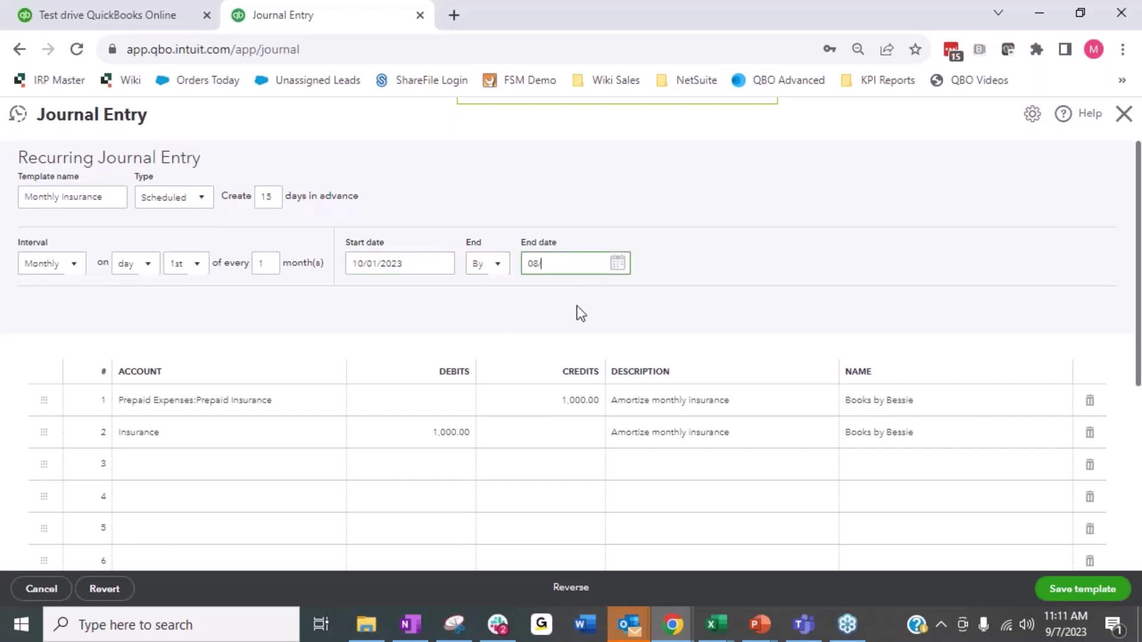
text(31/2024)
key(Tab)
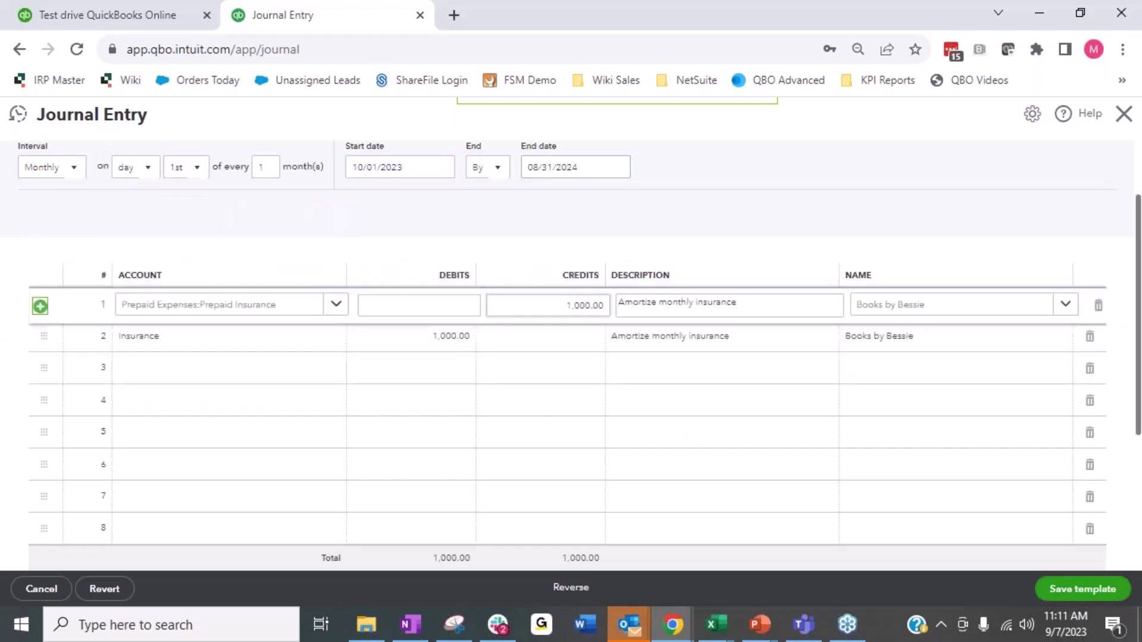
scroll(589, 488, up, 2)
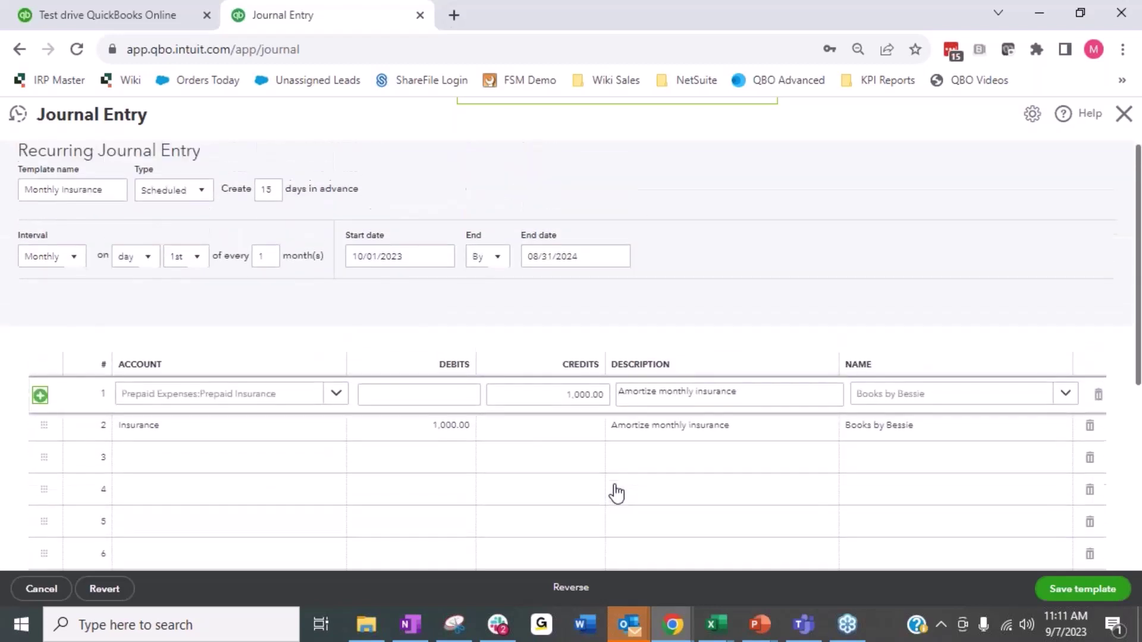
click(1089, 594)
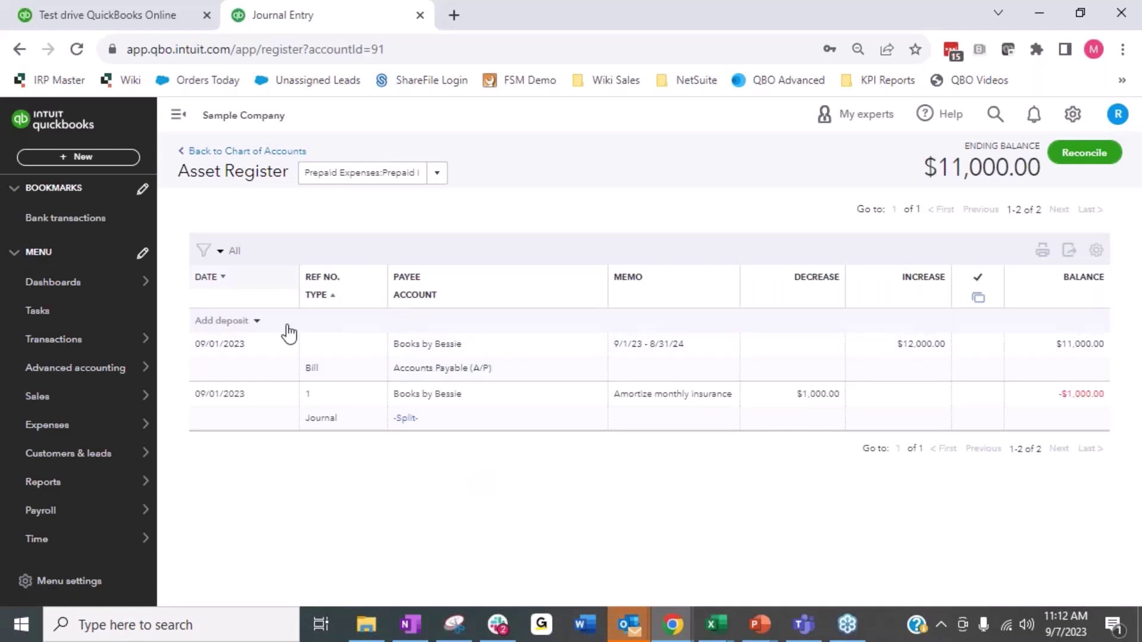
- Create a new custom report, starting by adding data columns
click(75, 496)
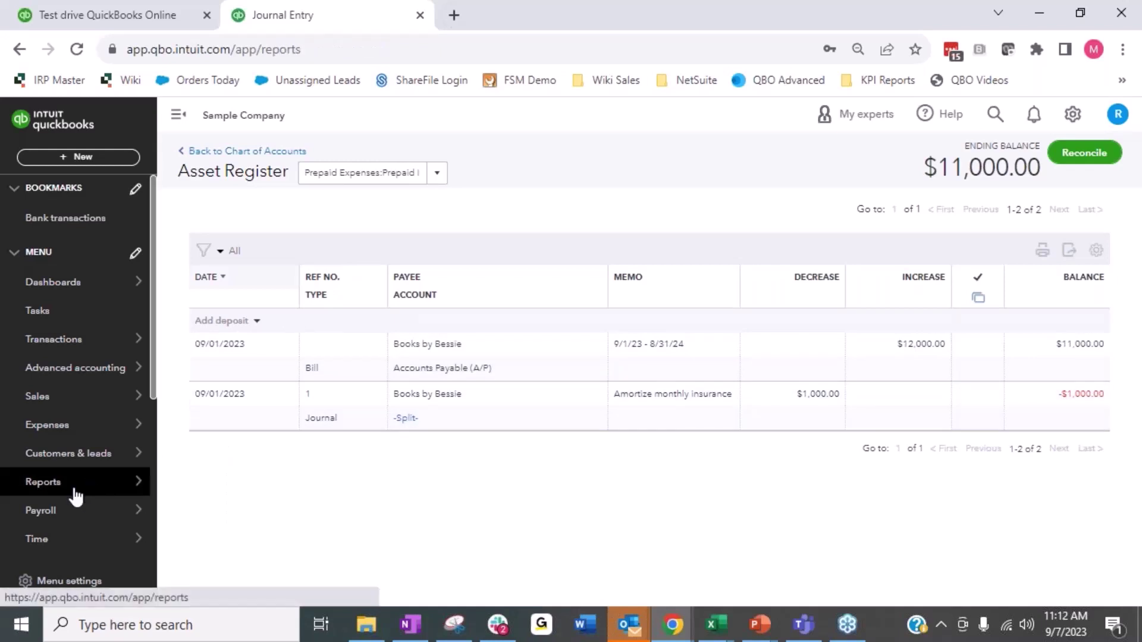
click(978, 262)
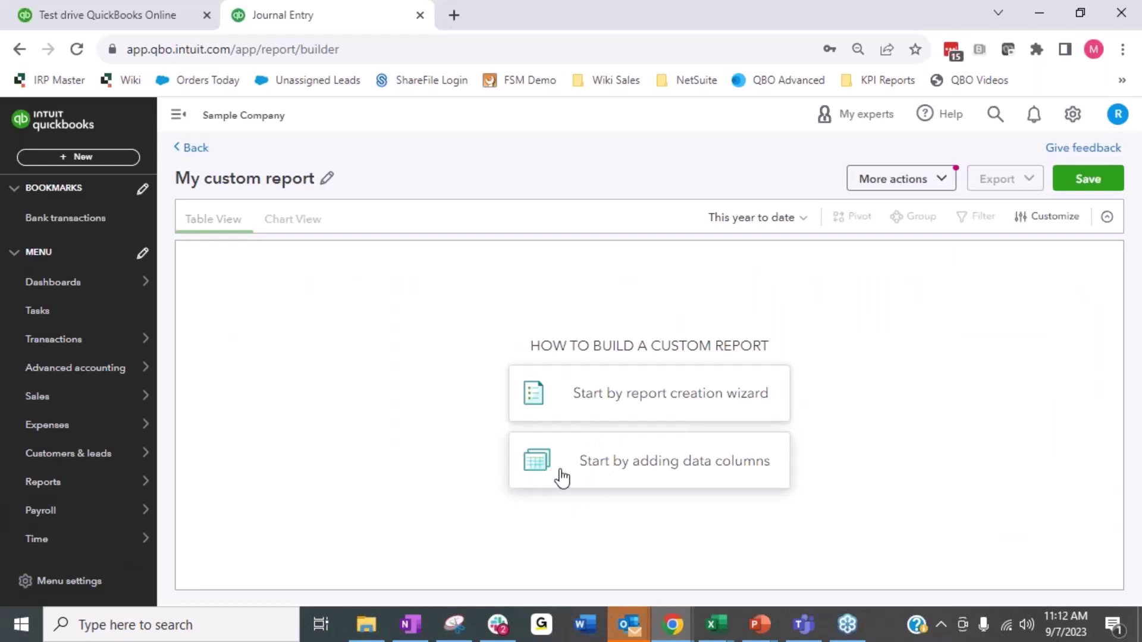
click(629, 475)
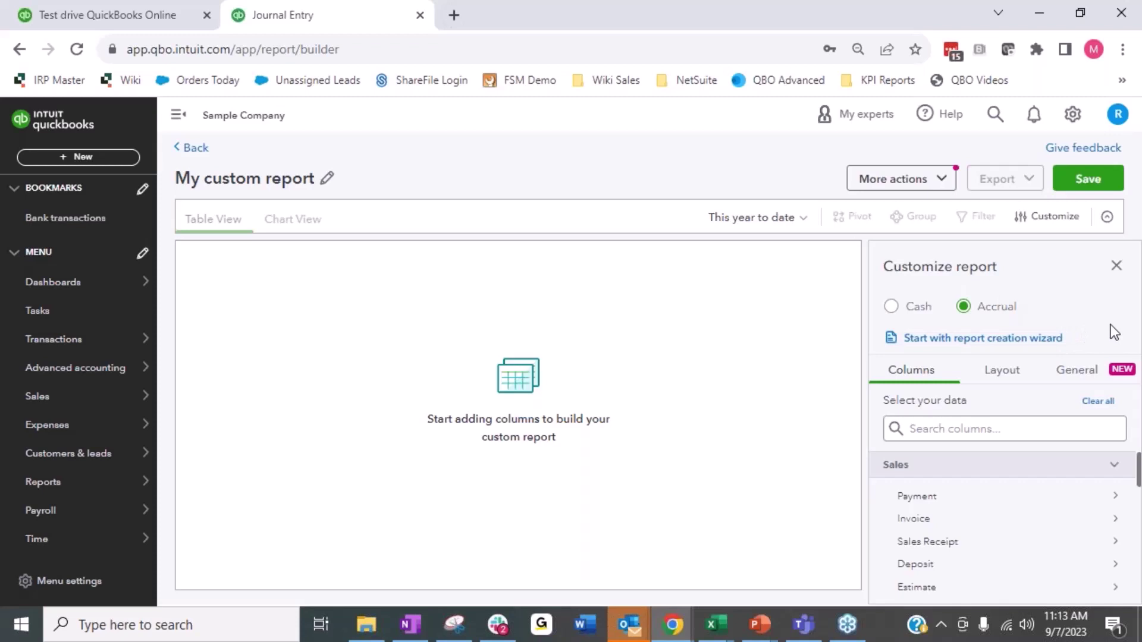
- Add the Account Name column to the report from the linked Account attributes of the transaction line items
click(975, 427)
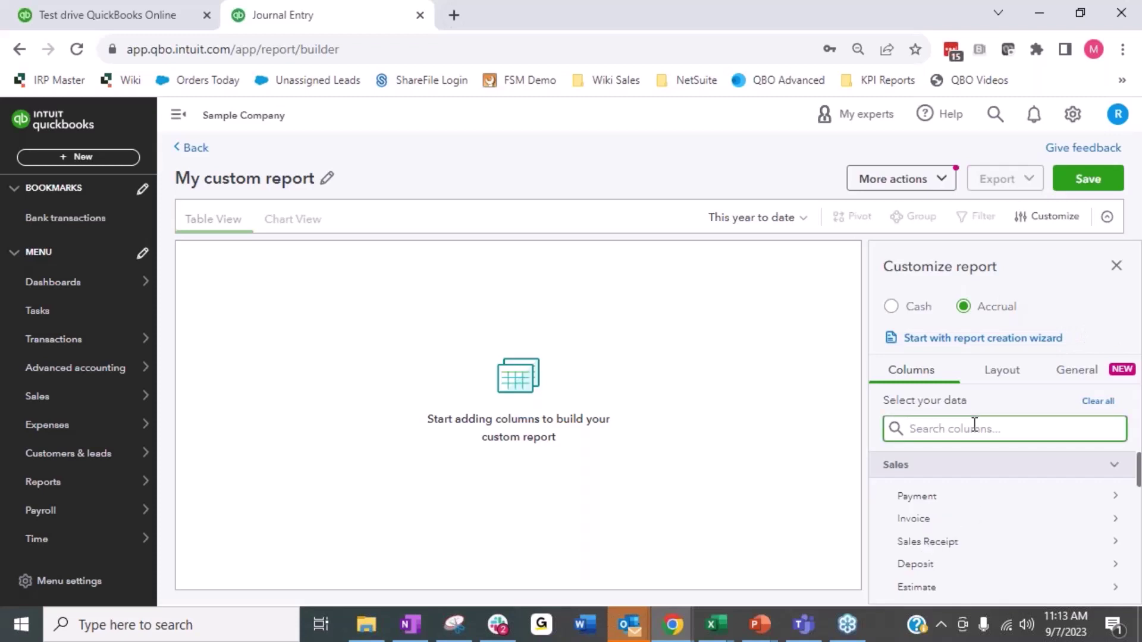
text(Account)
scroll(968, 509, down, 4)
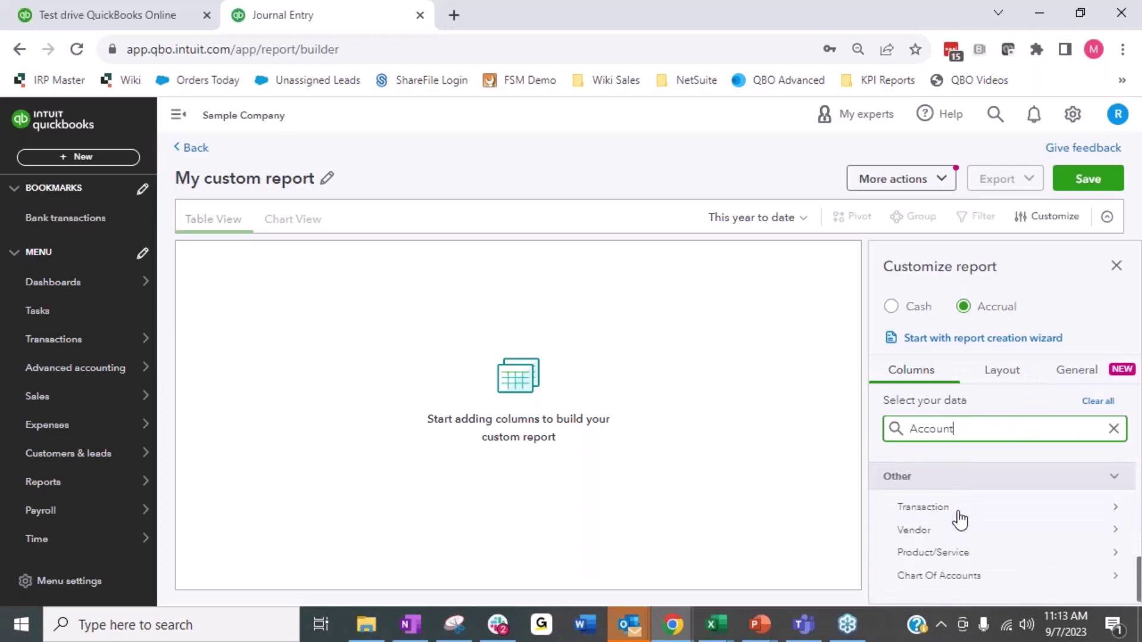
scroll(959, 519, up, 4)
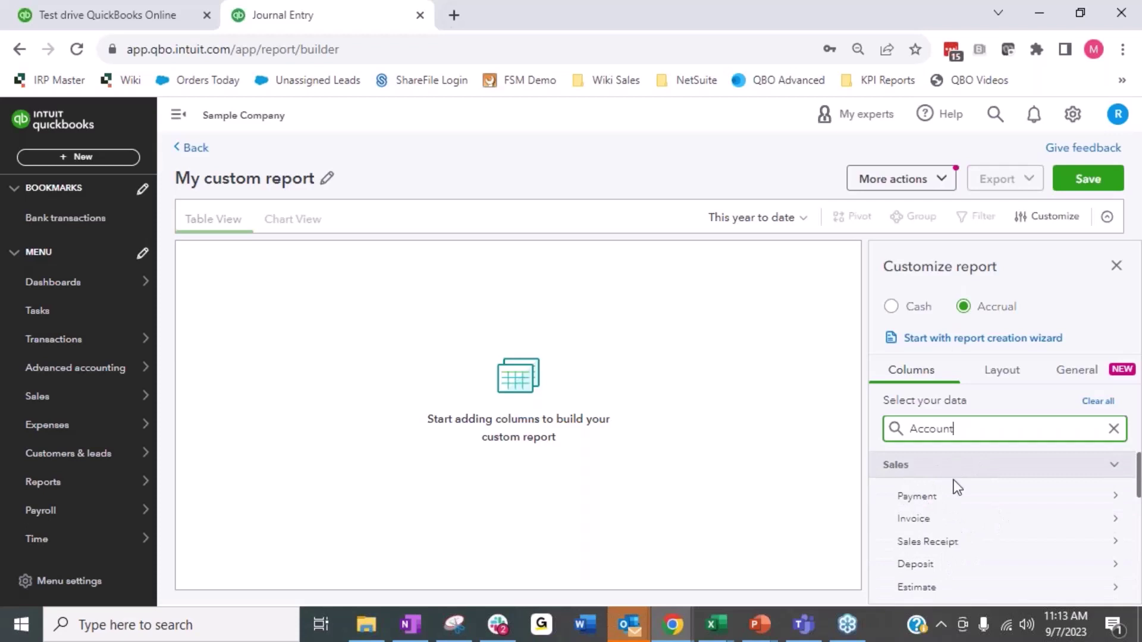
scroll(1005, 557, down, 5)
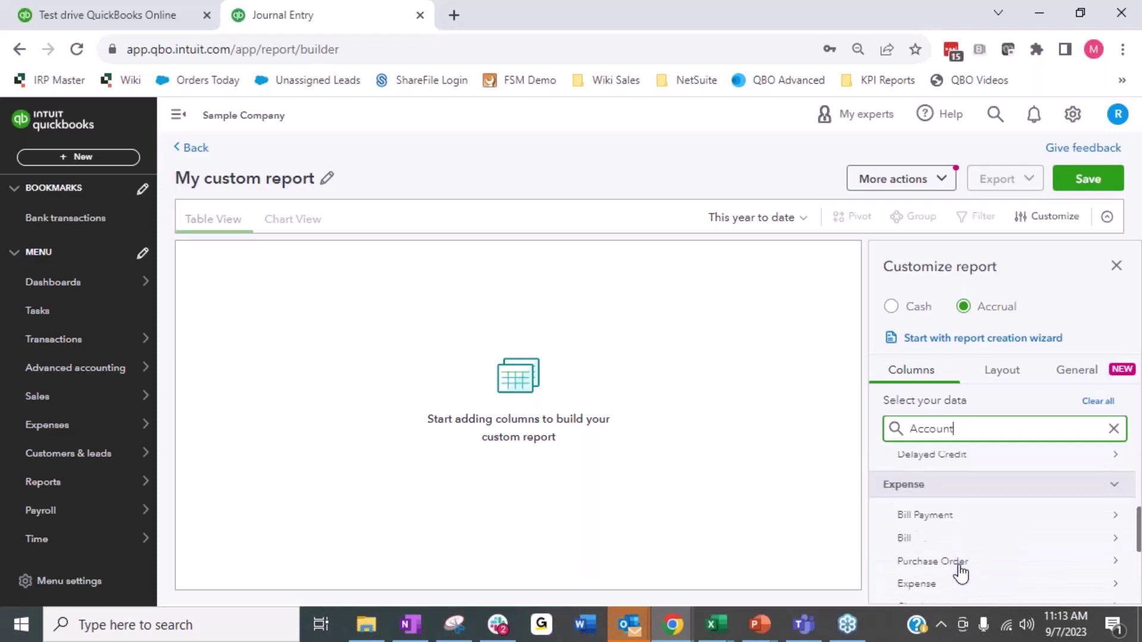
click(930, 509)
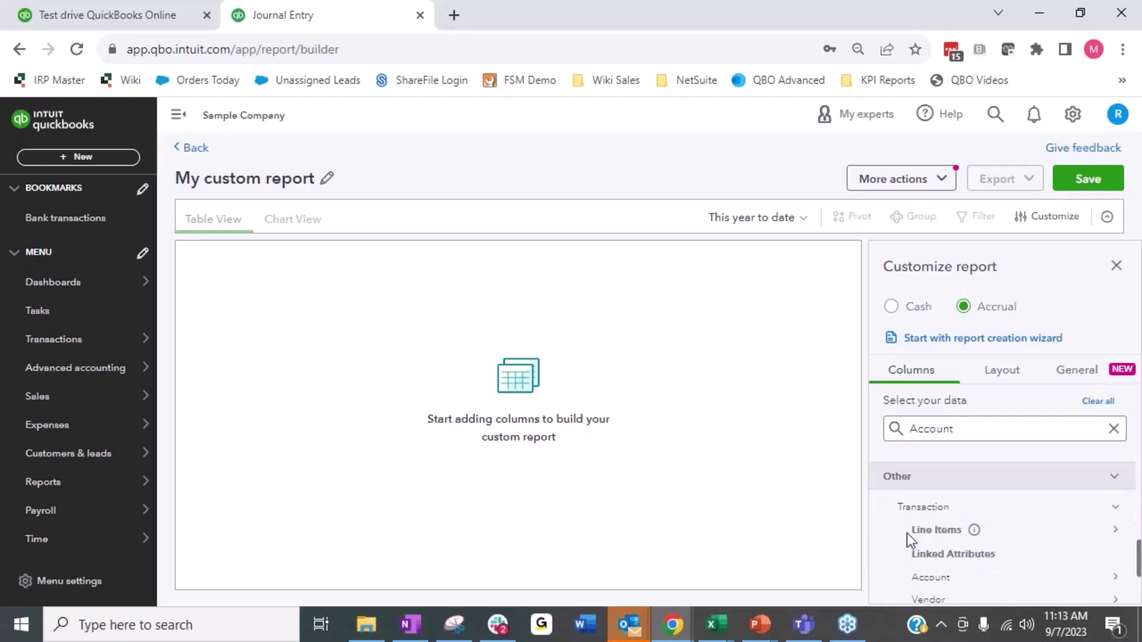
click(942, 531)
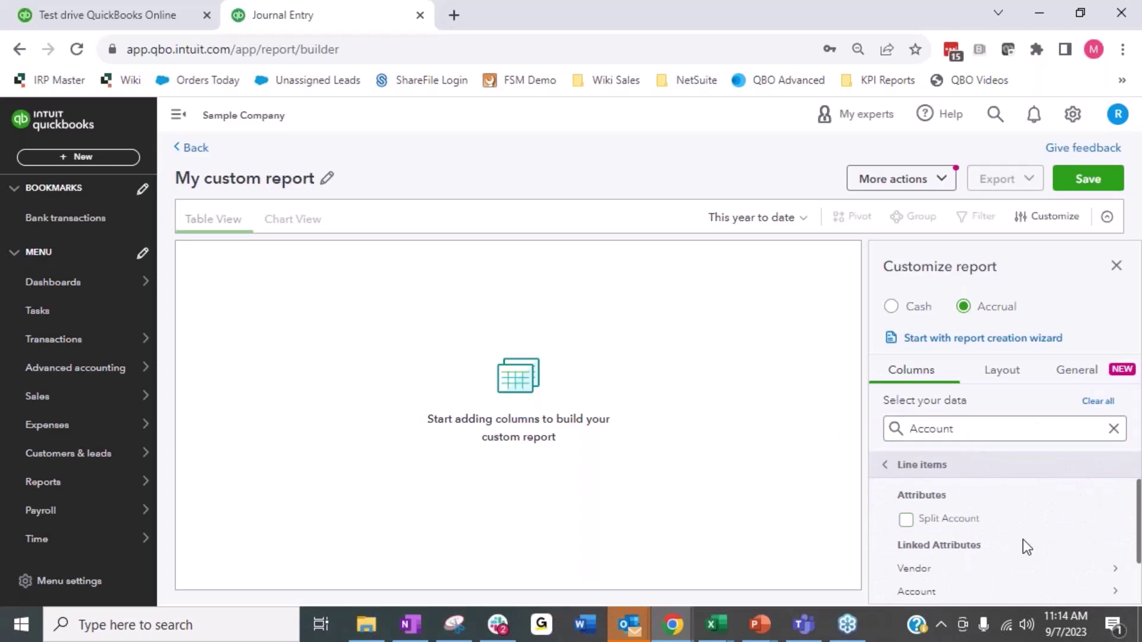
scroll(1023, 546, down, 1)
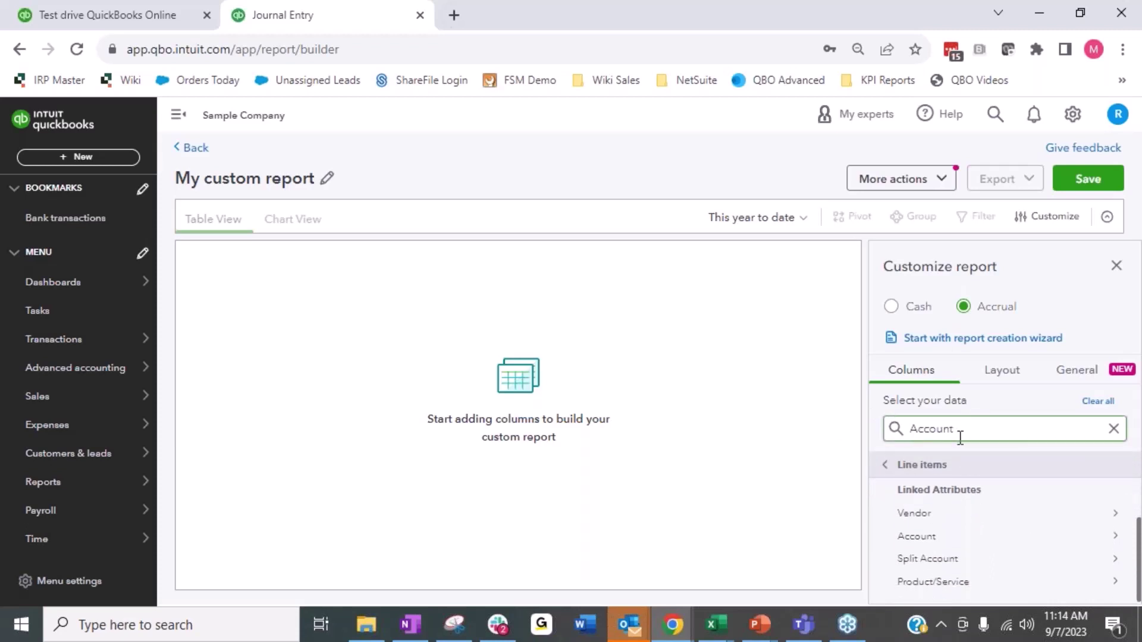
click(917, 537)
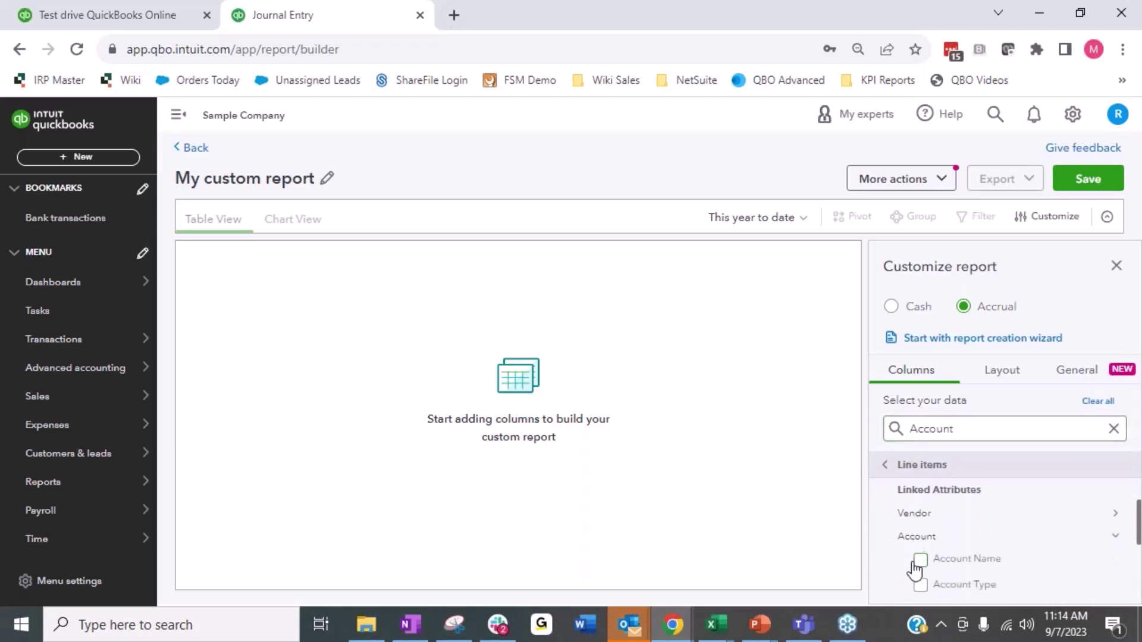
click(920, 559)
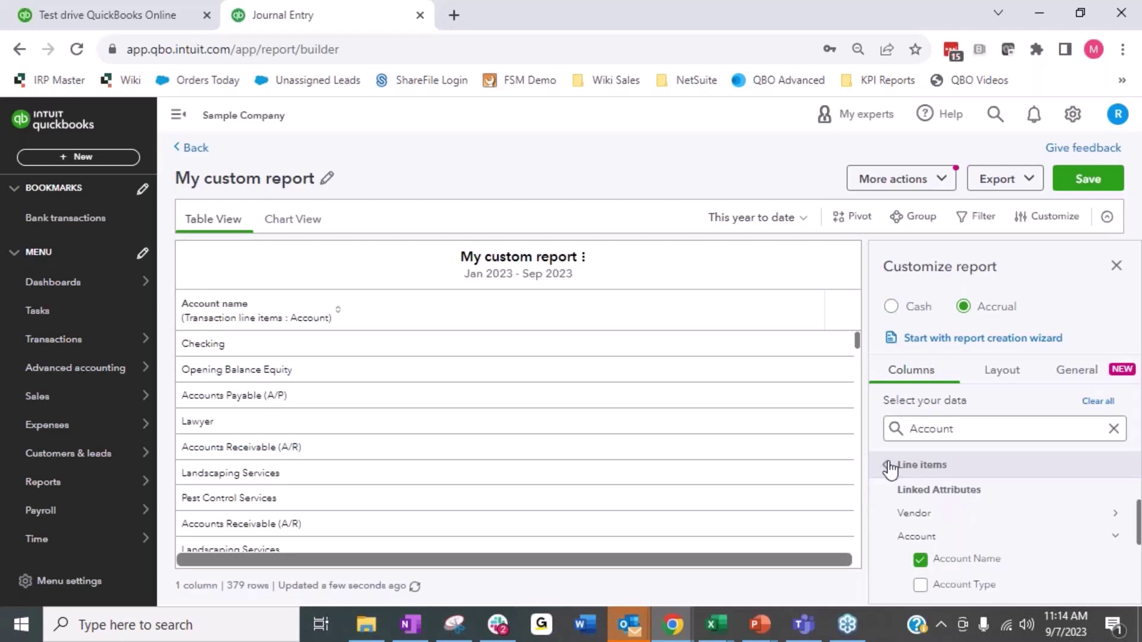
- Find the Cleared attribute of the transaction line items and add it as a report column
click(1113, 428)
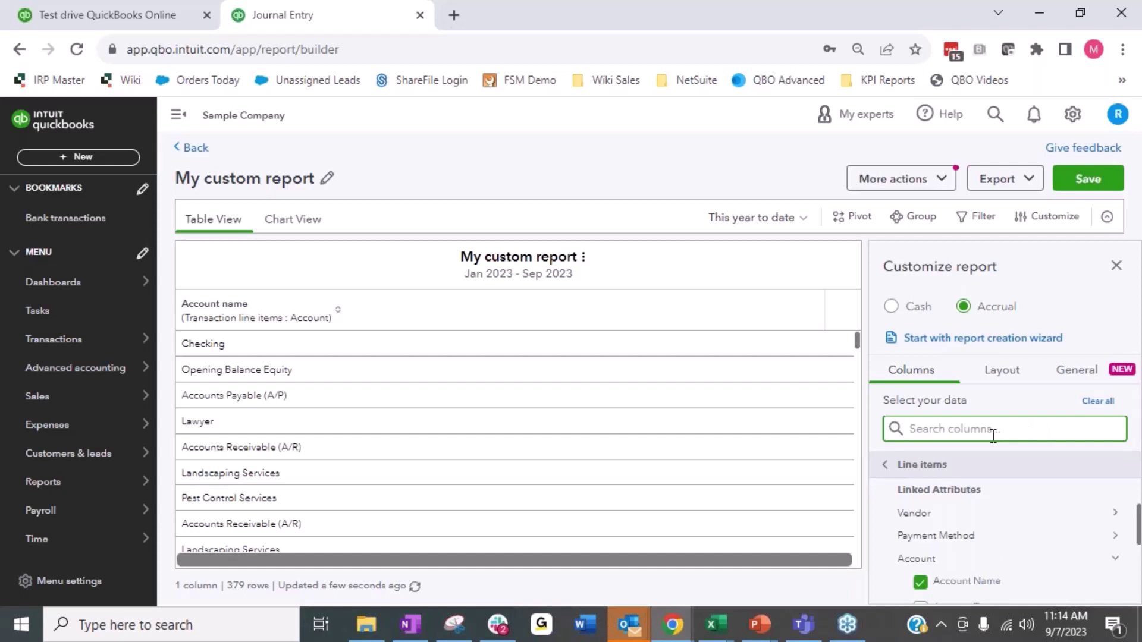
text(Cleared)
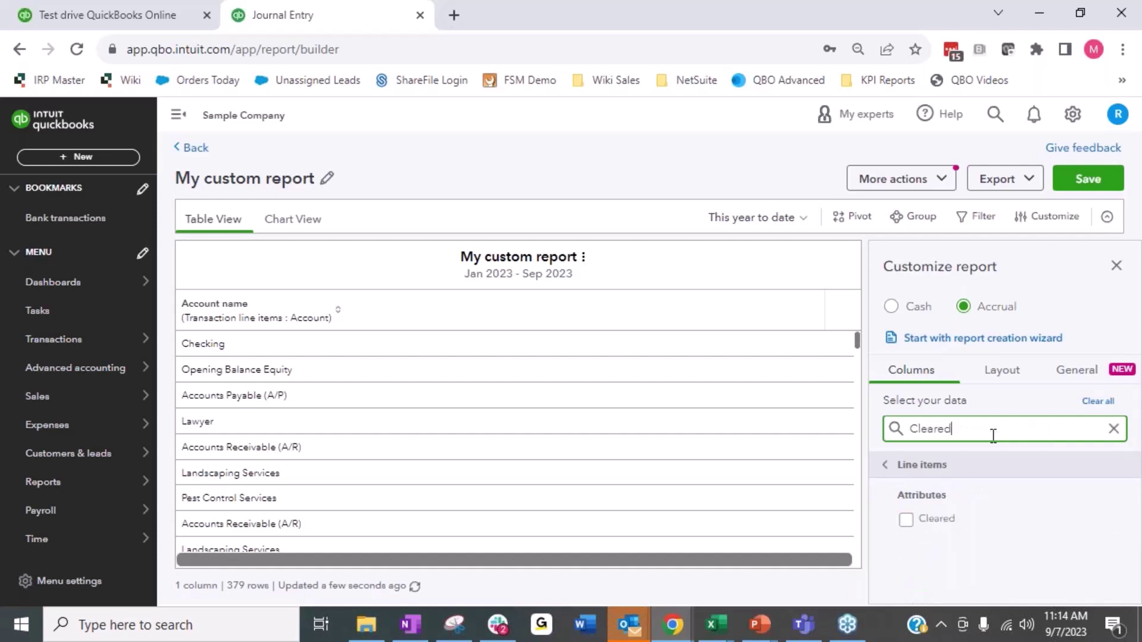
click(889, 465)
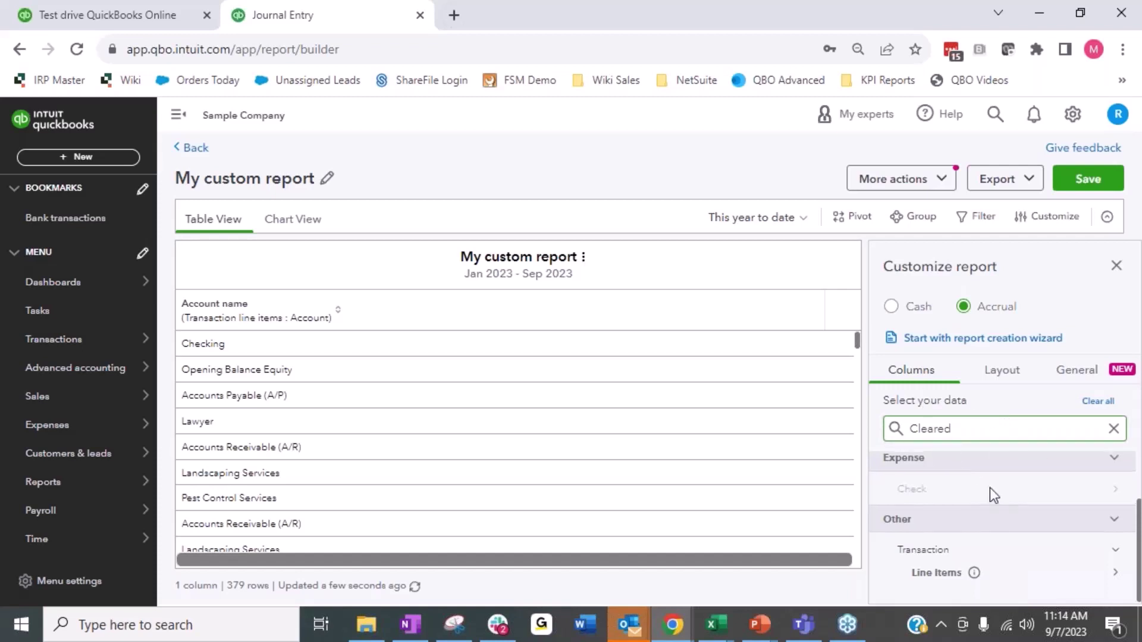
click(960, 573)
click(906, 520)
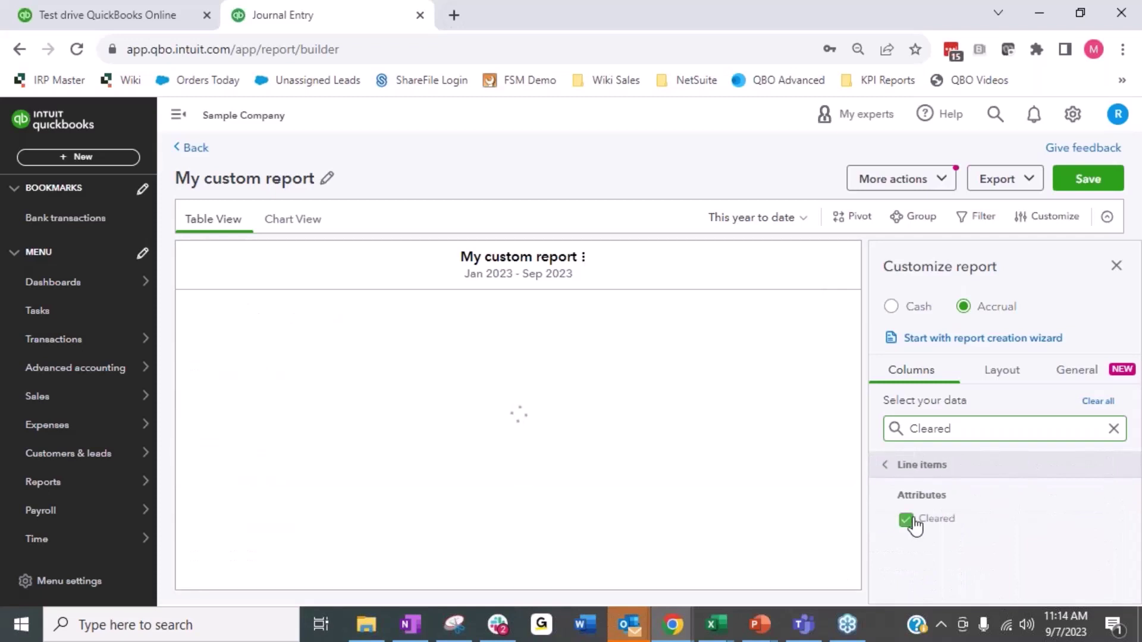
click(883, 471)
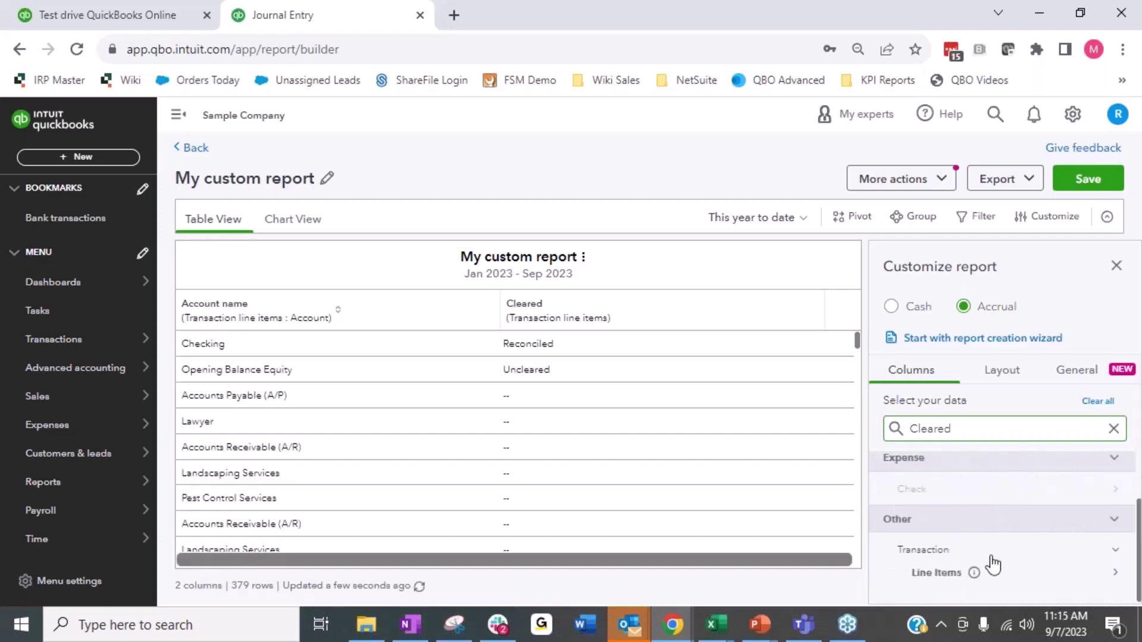
- Search the available columns for vendor name and add the transaction line items' Vendor Name column
click(1112, 429)
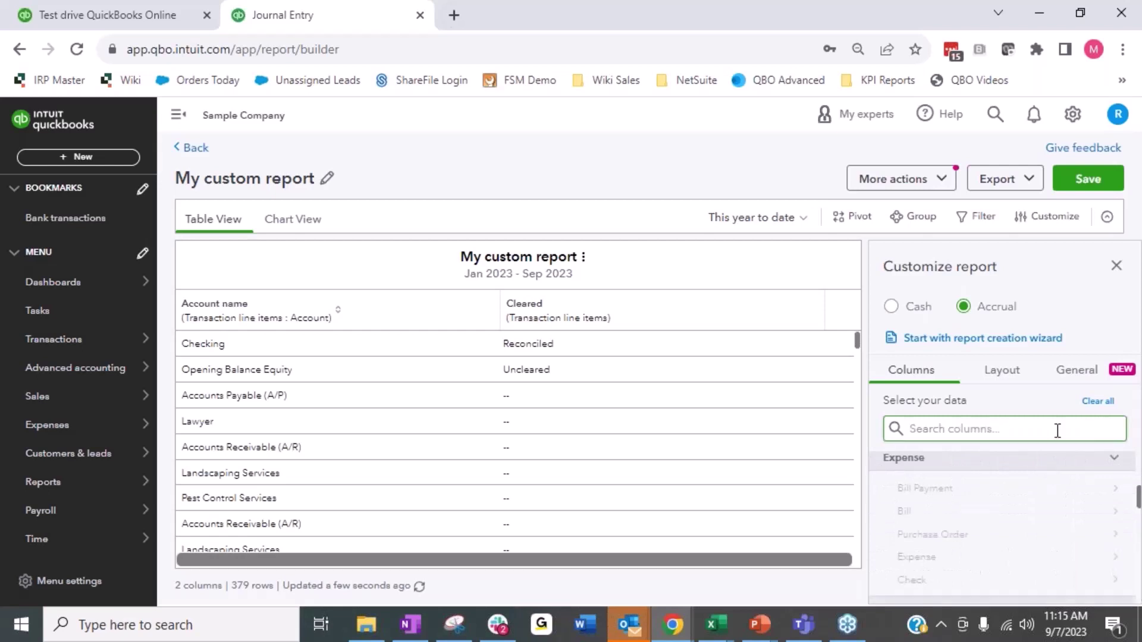
text(vend)
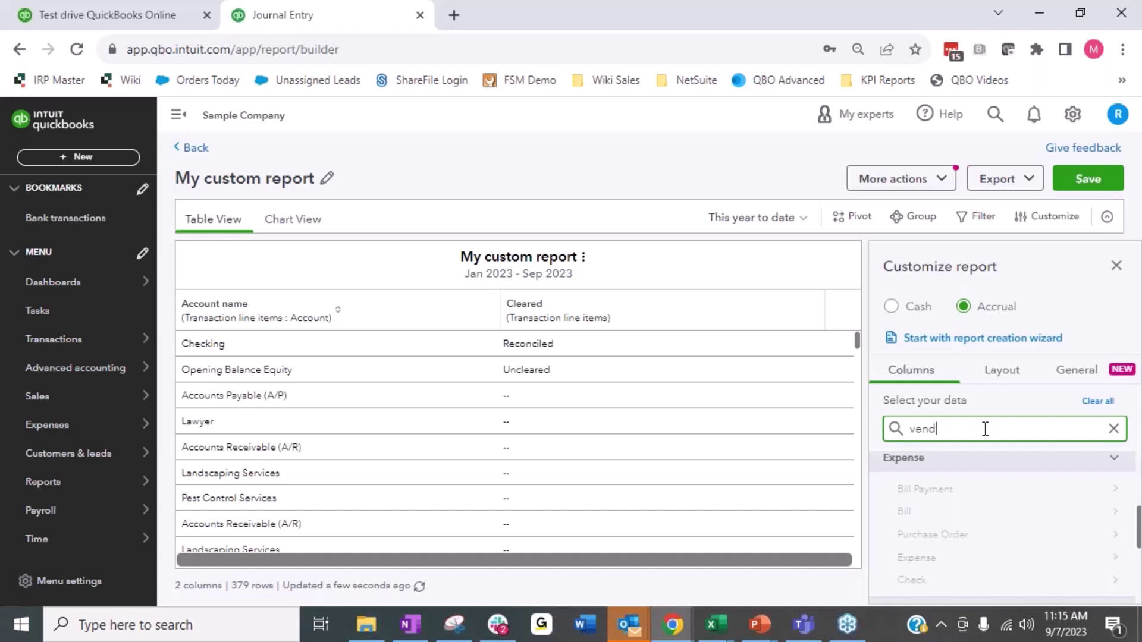
text(o name)
key(BackSpace)
key(BackSpace)
key(BackSpace)
key(BackSpace)
key(BackSpace)
key(BackSpace)
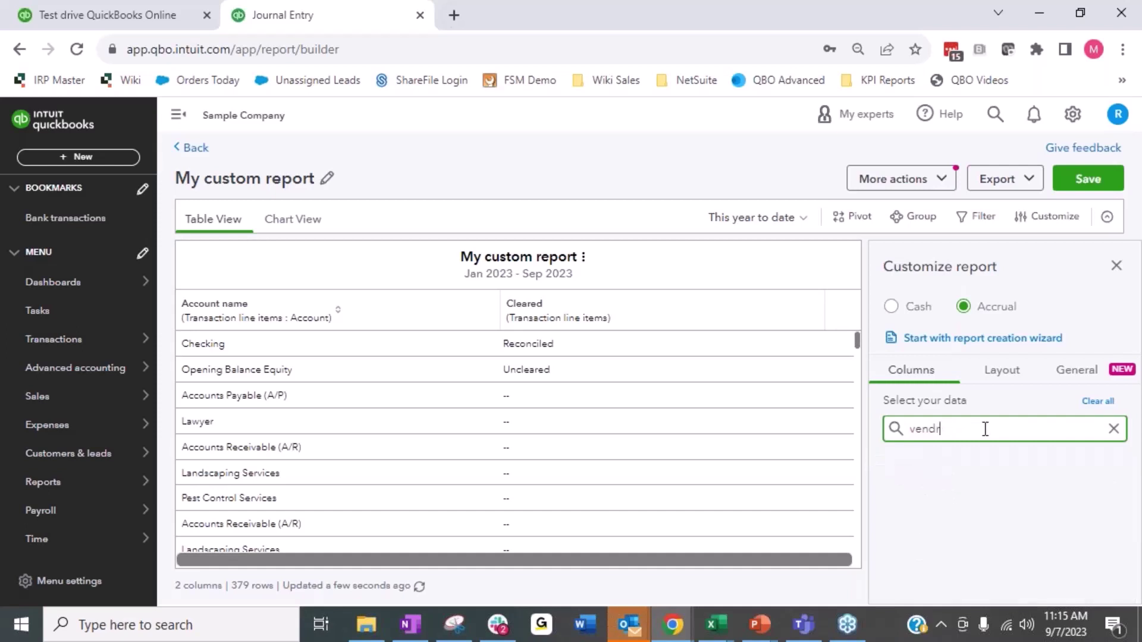
text(or name)
scroll(998, 522, down, 5)
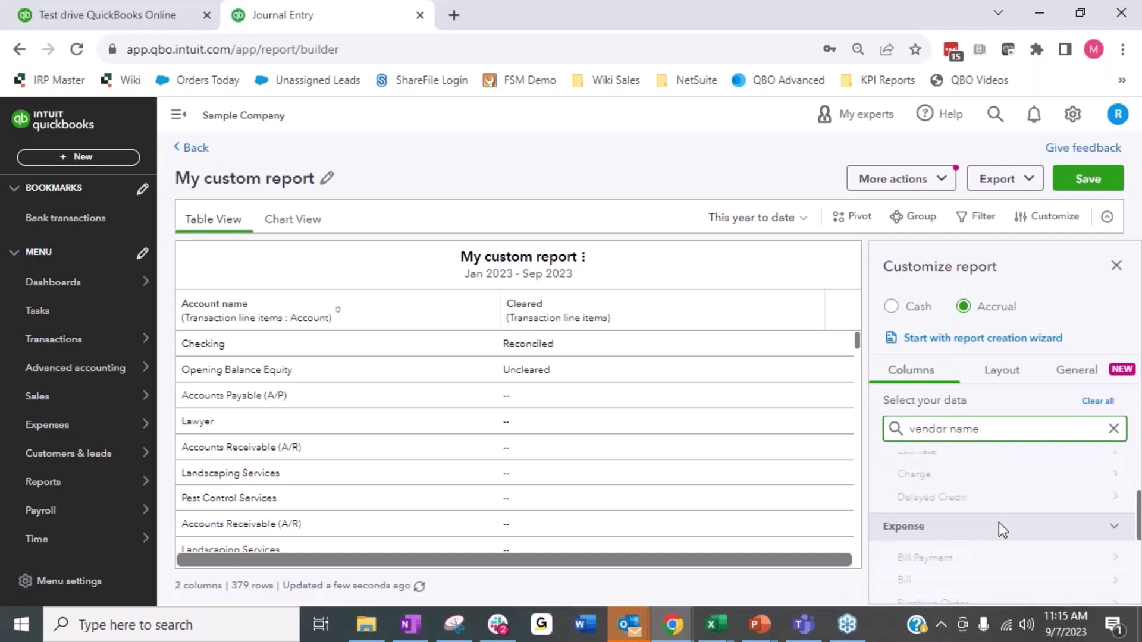
scroll(977, 564, down, 3)
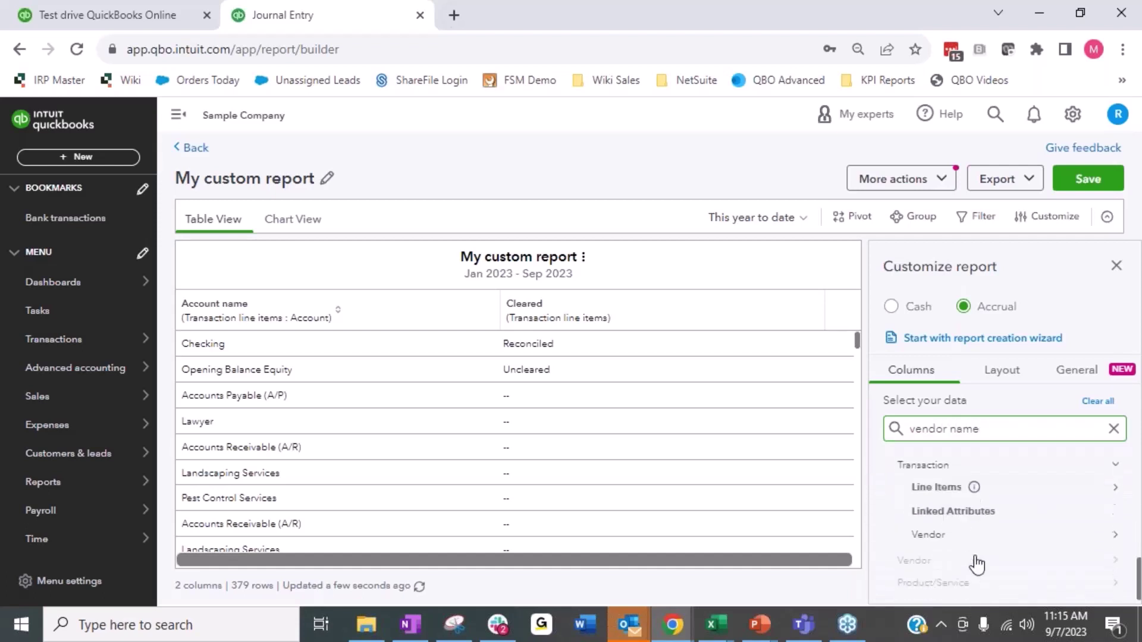
click(955, 480)
click(954, 517)
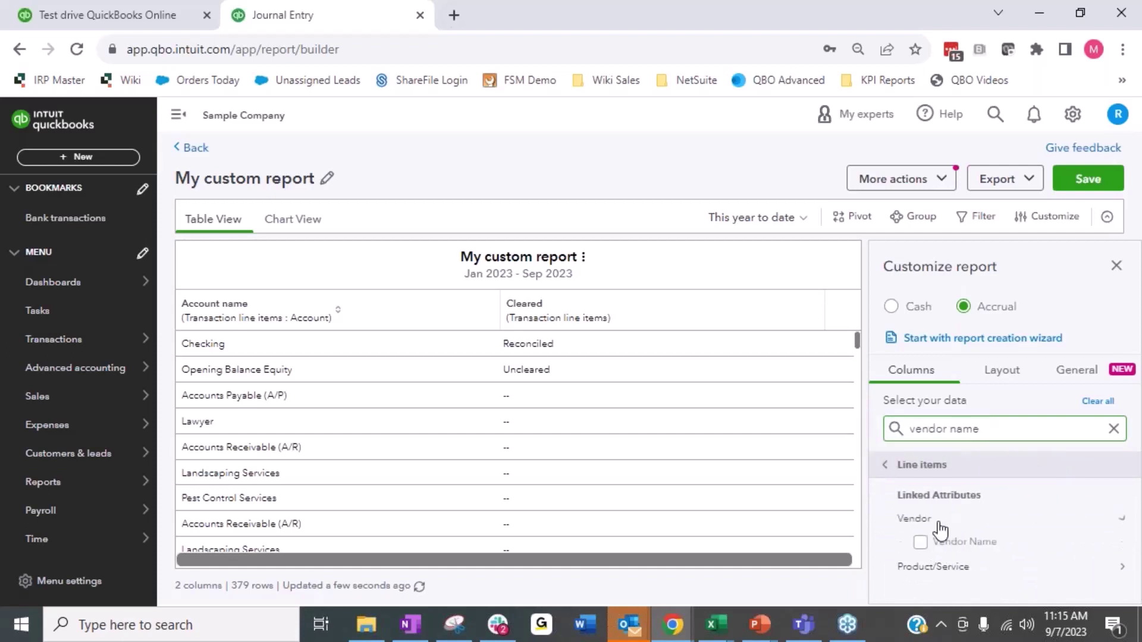
click(922, 542)
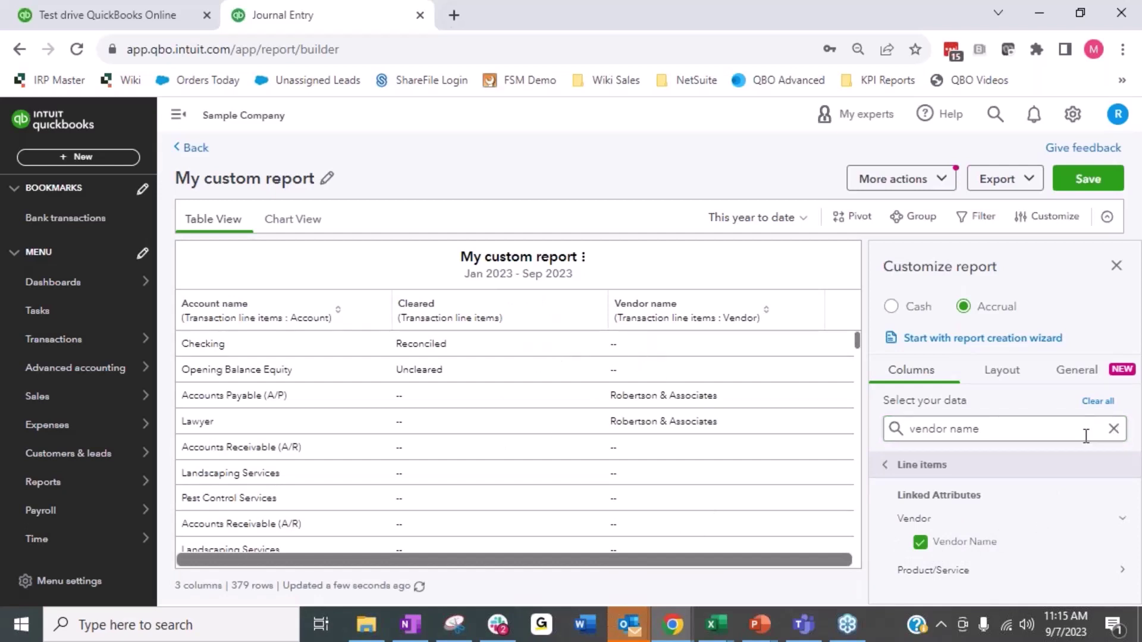
- Search the line item attributes for posting and add the Posting column to the report
click(1113, 428)
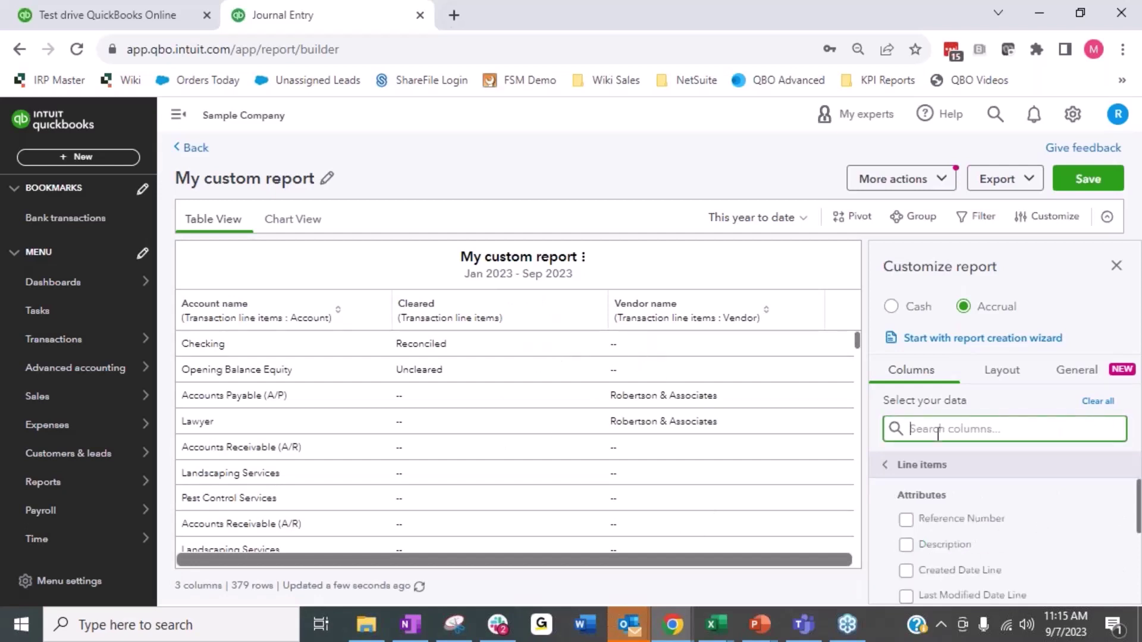
text(posting)
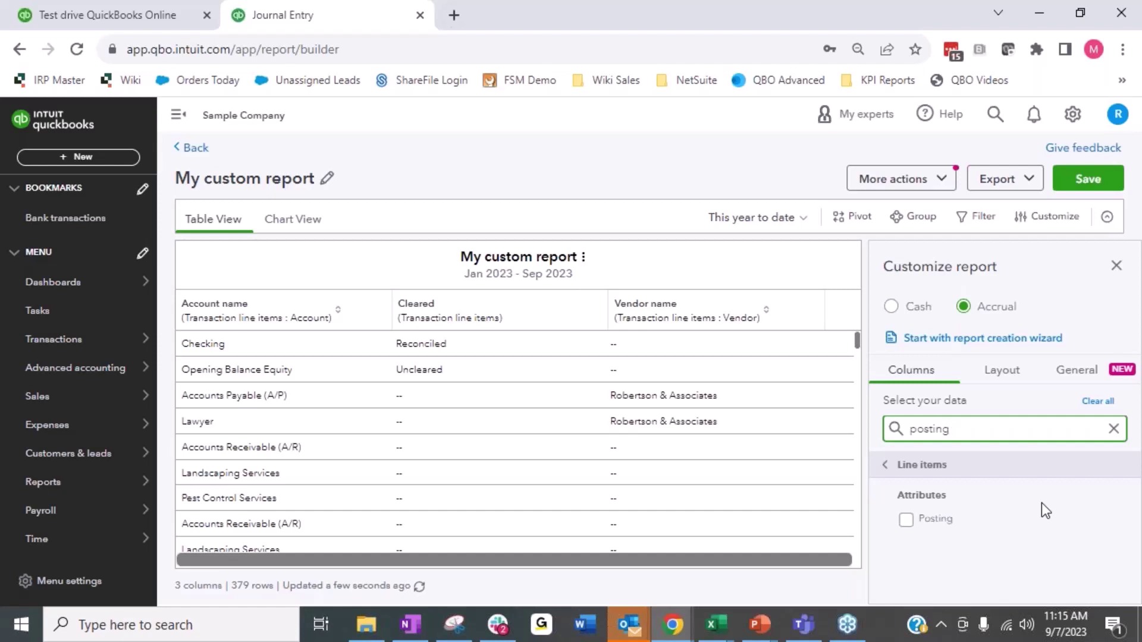
click(906, 519)
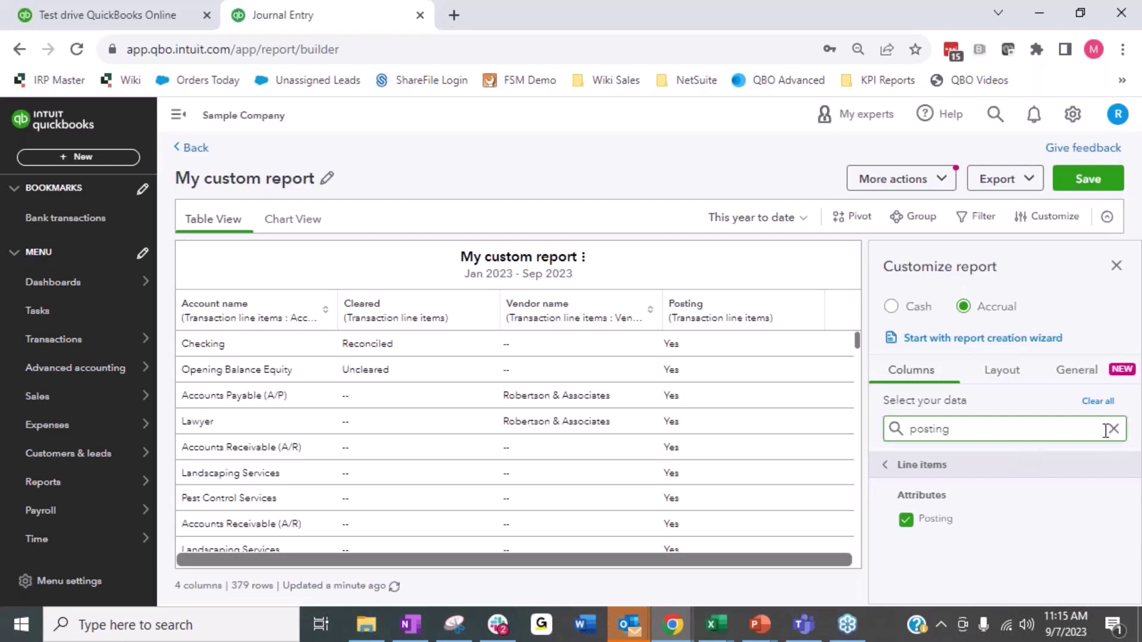
- Search the available columns for amount and add the transaction line items' Amount Line column to the report
click(1113, 429)
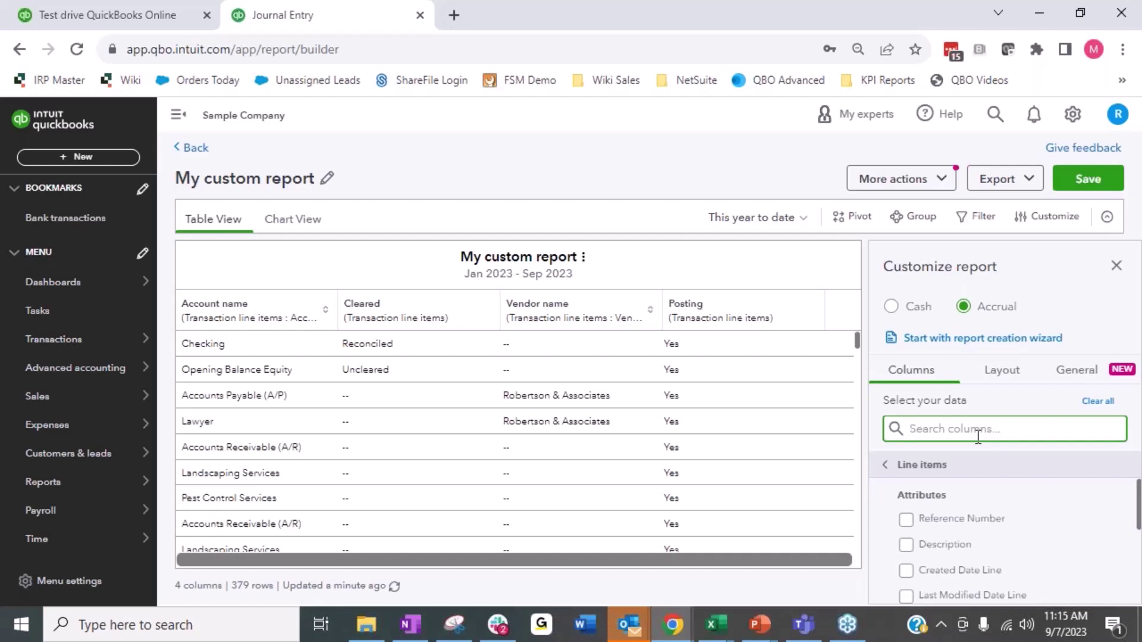
text(amount)
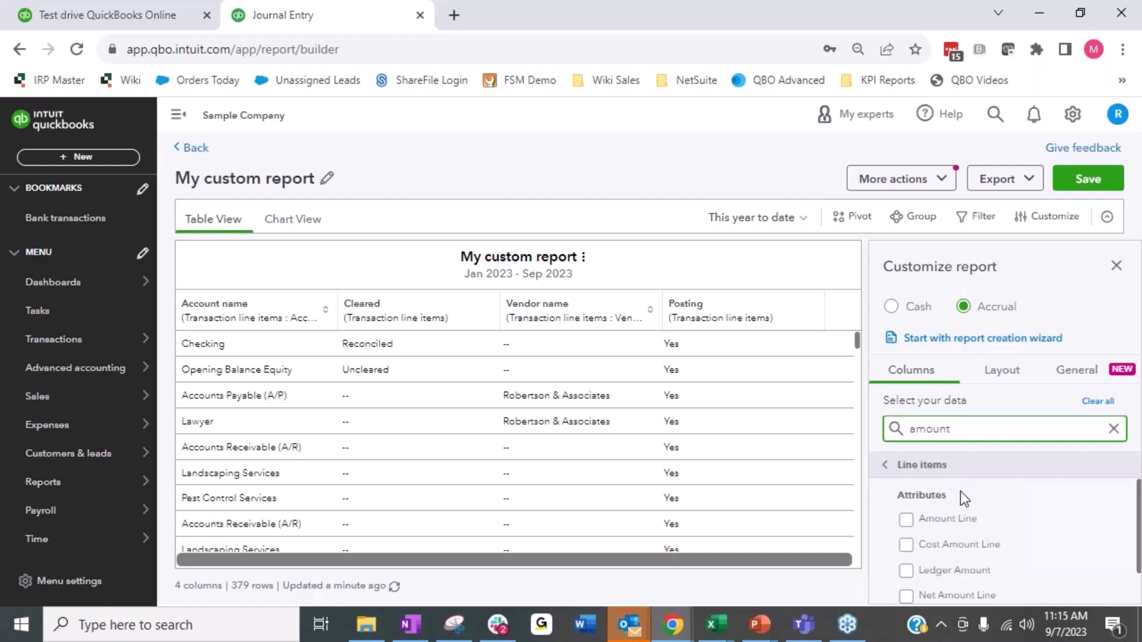
click(886, 464)
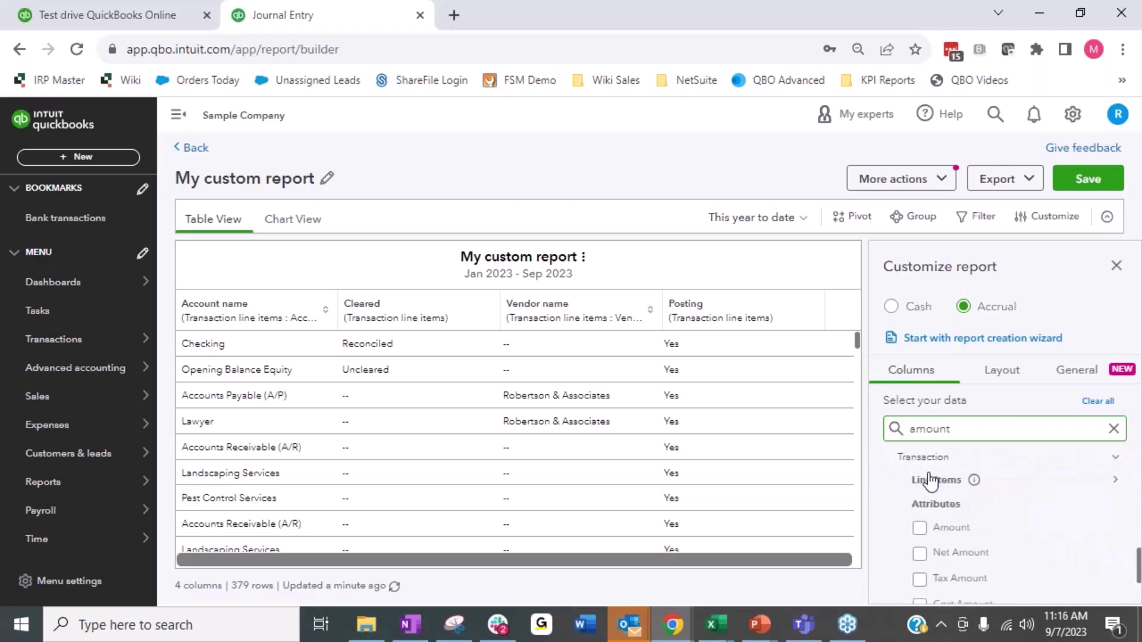
scroll(919, 482, up, 2)
scroll(923, 579, down, 2)
click(945, 482)
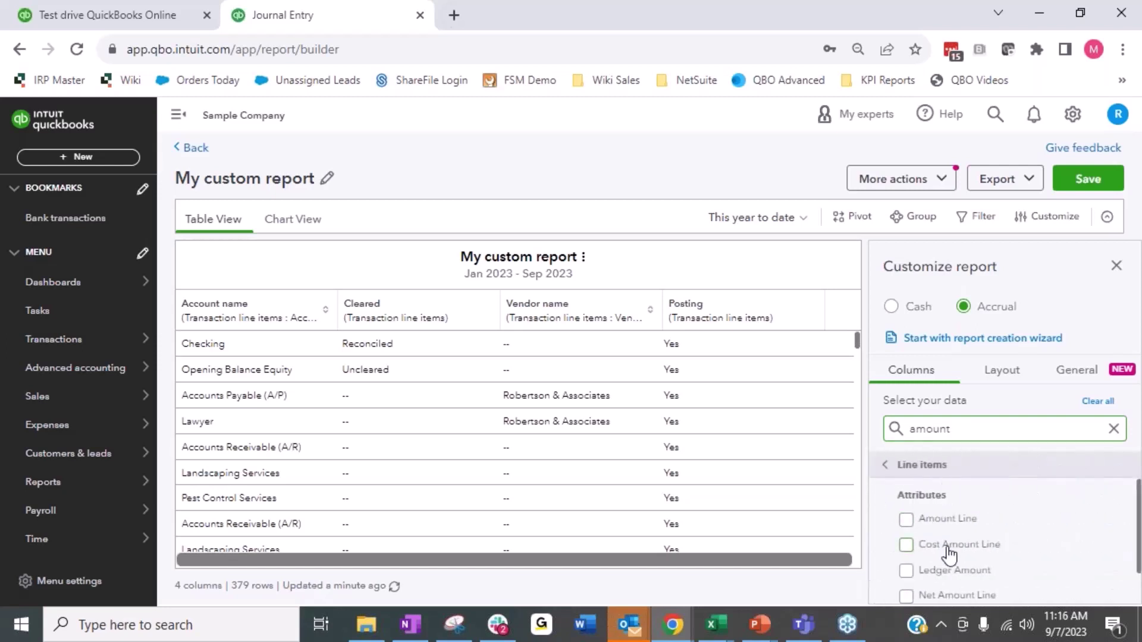
scroll(939, 484, down, 1)
click(942, 483)
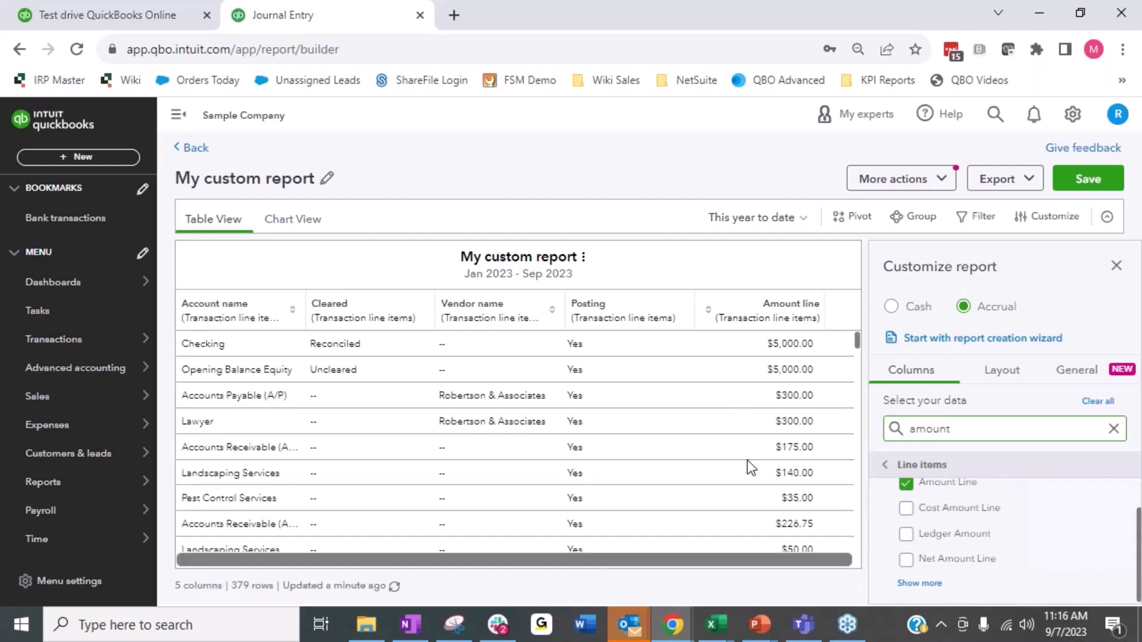
right_click(751, 485)
click(1077, 566)
- Filter the report so that Account name equals Prepaid Expenses:Prepaid Insurance
click(982, 217)
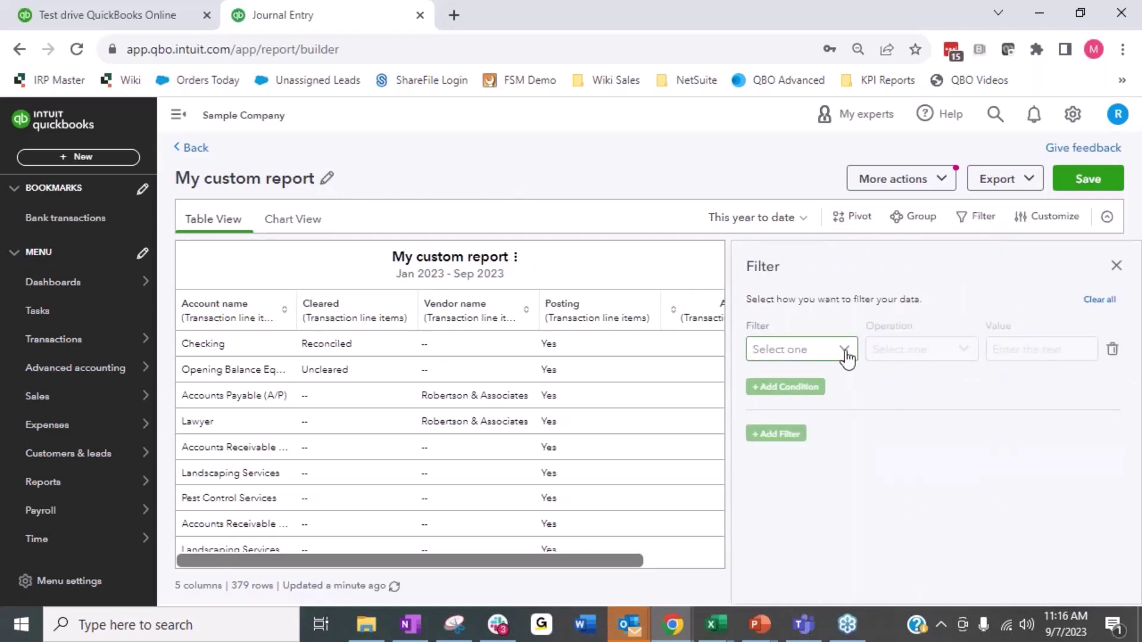
click(845, 352)
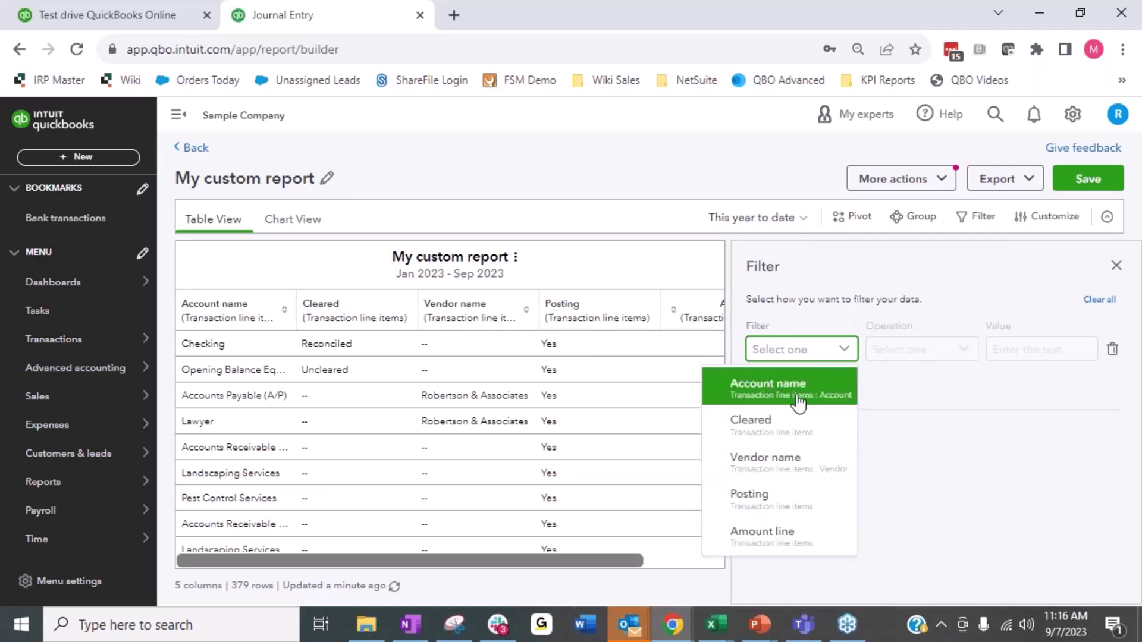
click(799, 400)
click(949, 351)
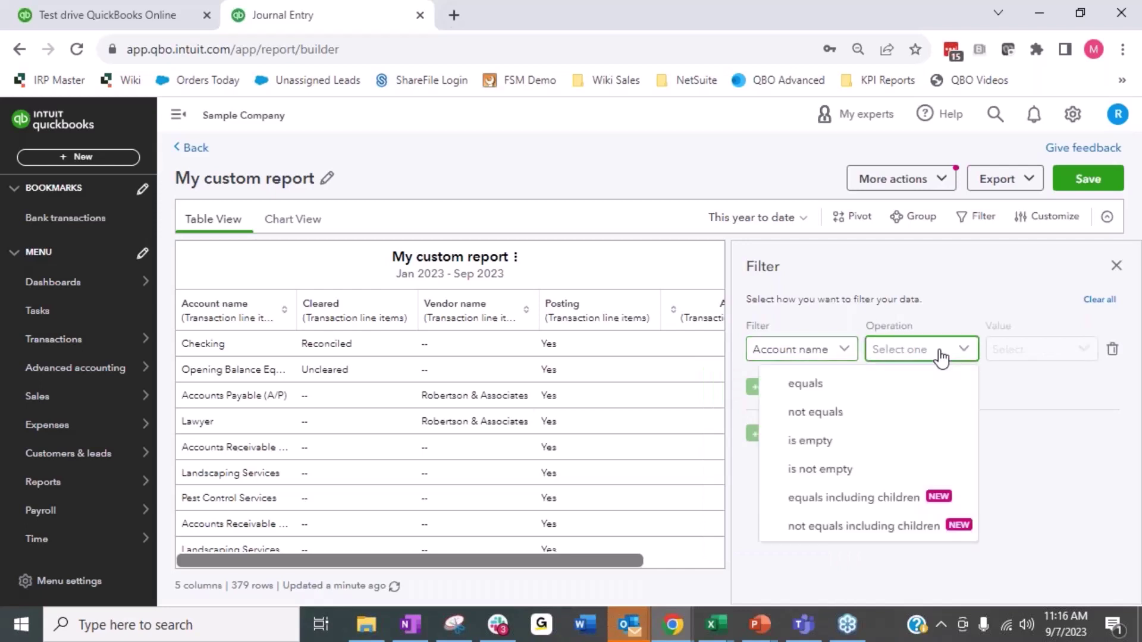
click(859, 383)
click(1017, 355)
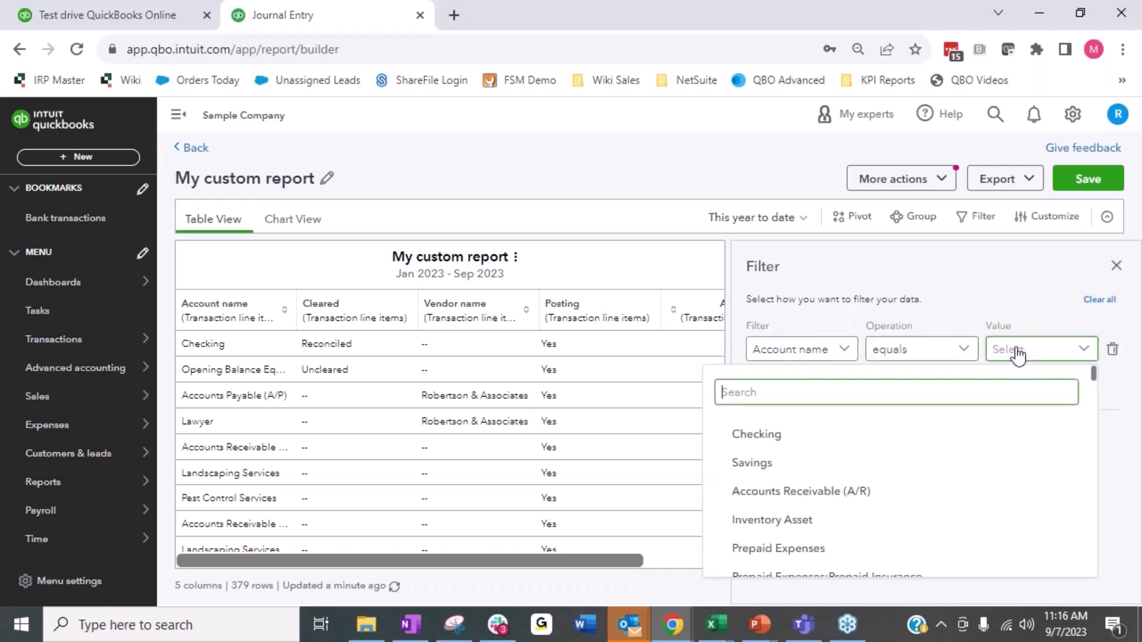
text(prep)
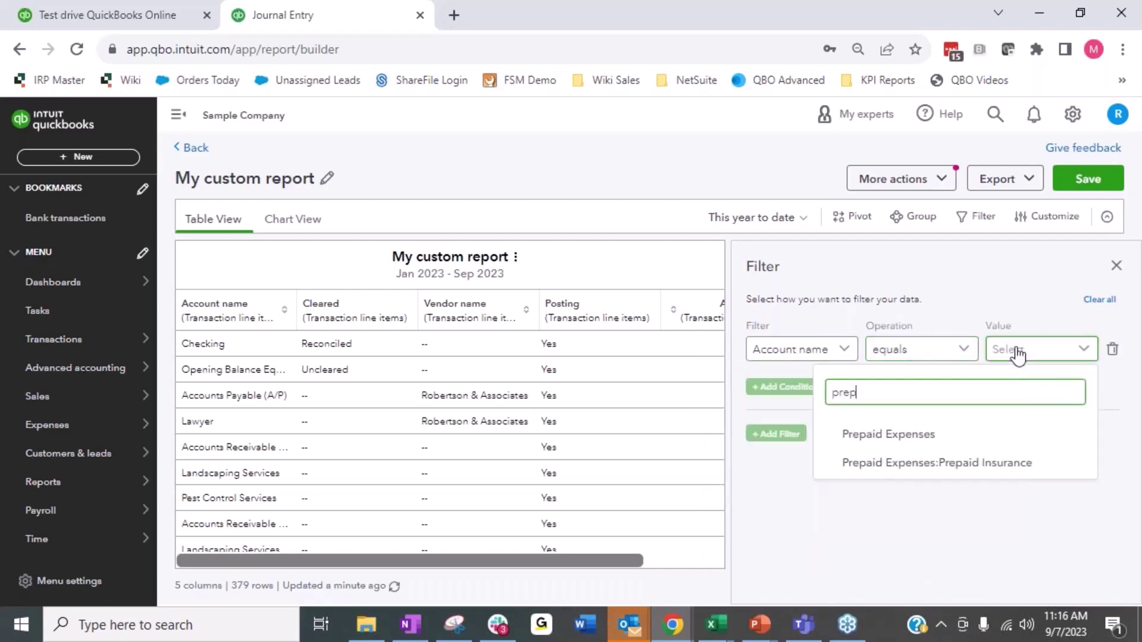
click(979, 465)
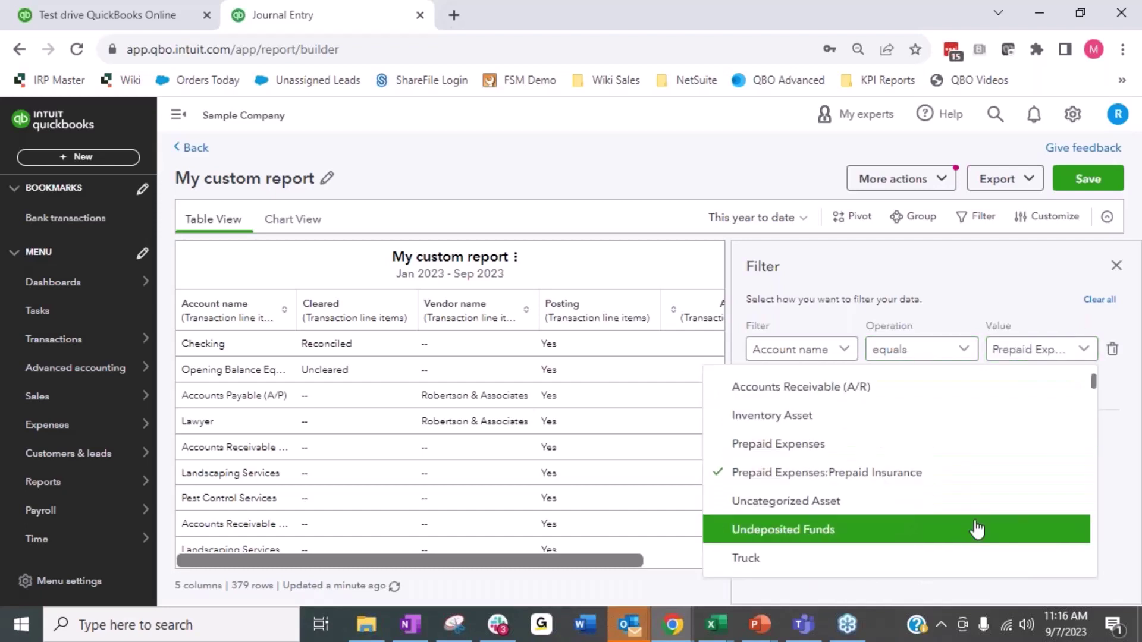
- Add a second condition to the report filter so that Posting equals Yes
click(981, 257)
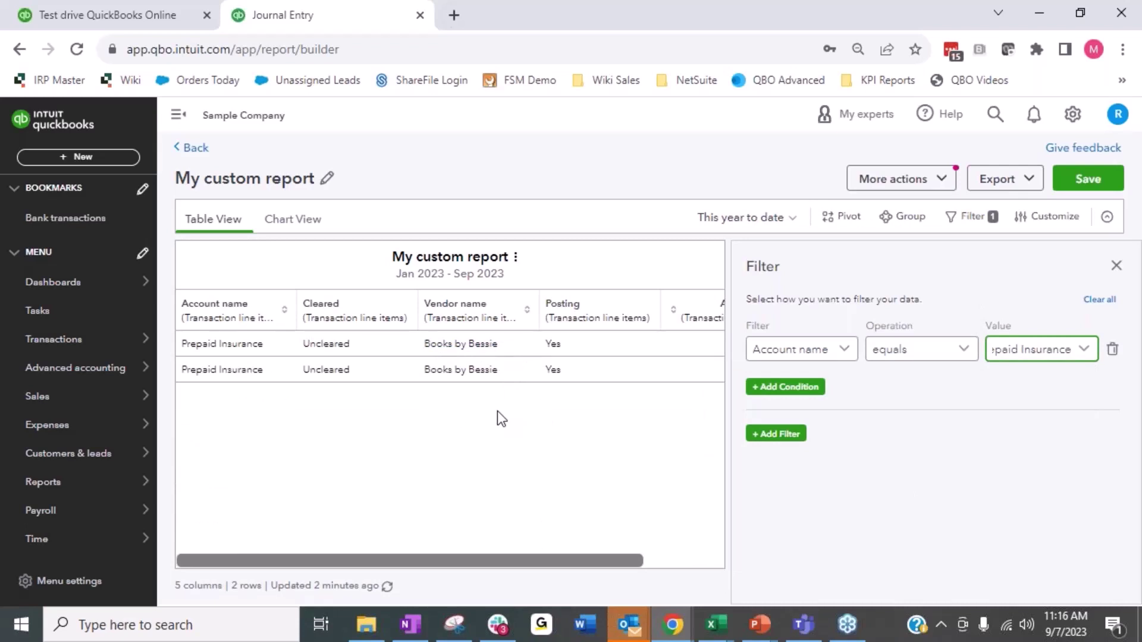
click(769, 387)
click(810, 410)
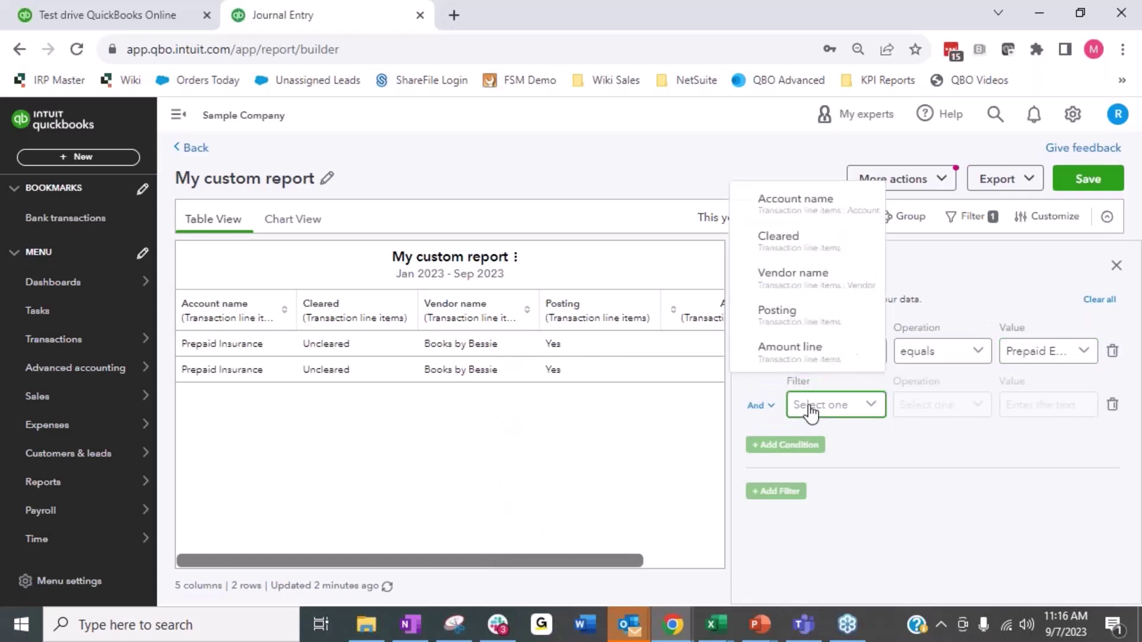
click(809, 318)
click(931, 407)
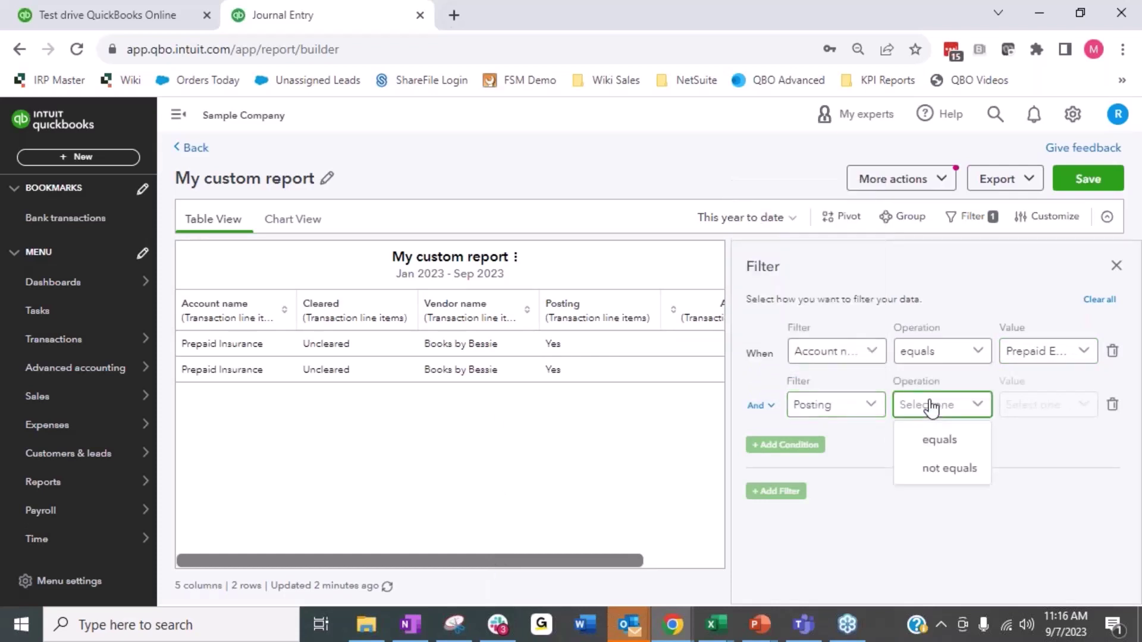
click(931, 439)
click(1022, 405)
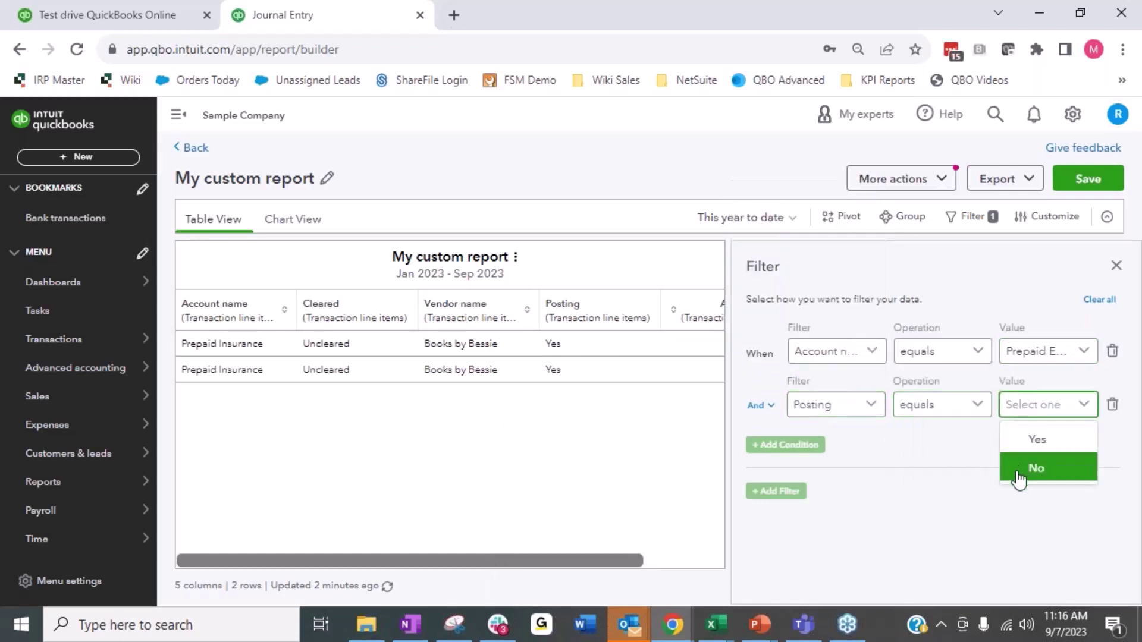
click(1034, 443)
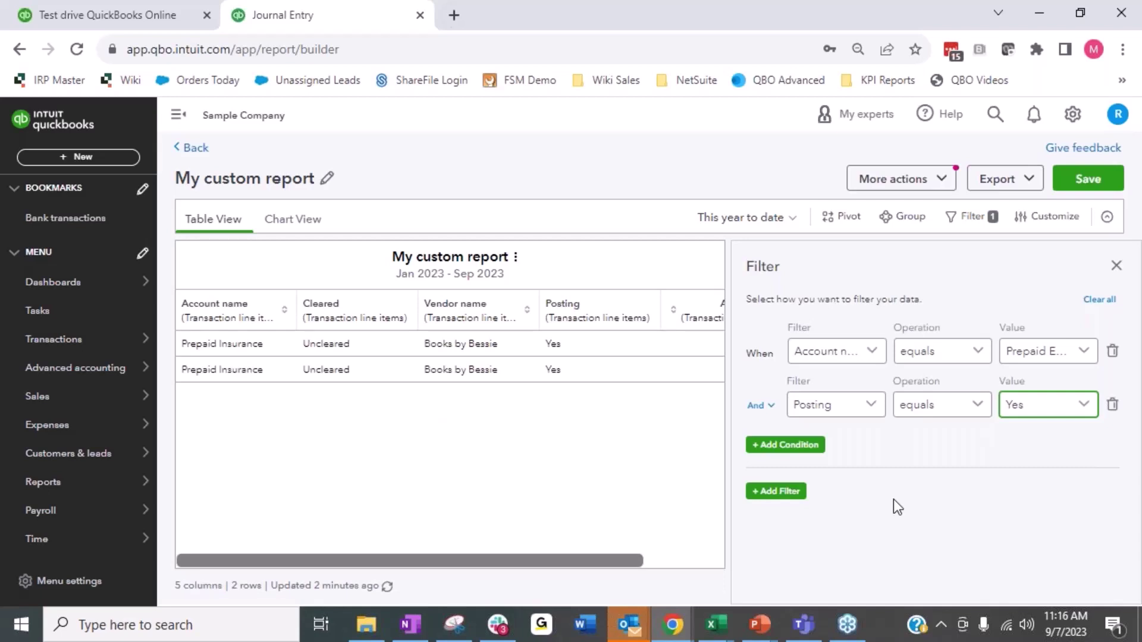
- Add a third condition to the report filter so that Cleared equals Uncleared
click(810, 445)
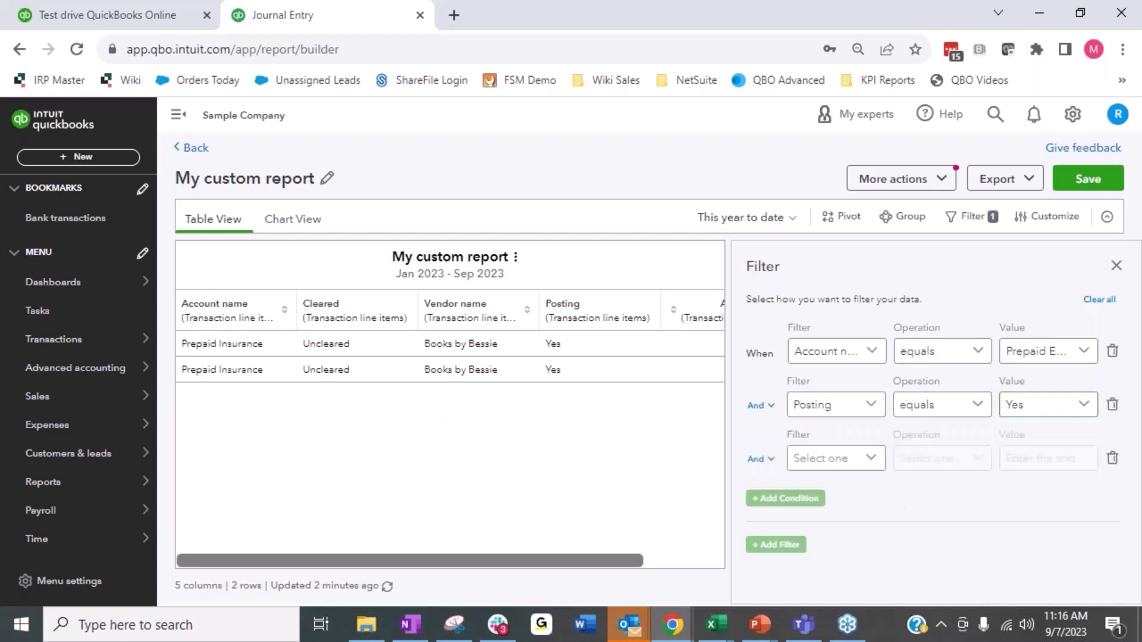
click(841, 467)
click(779, 290)
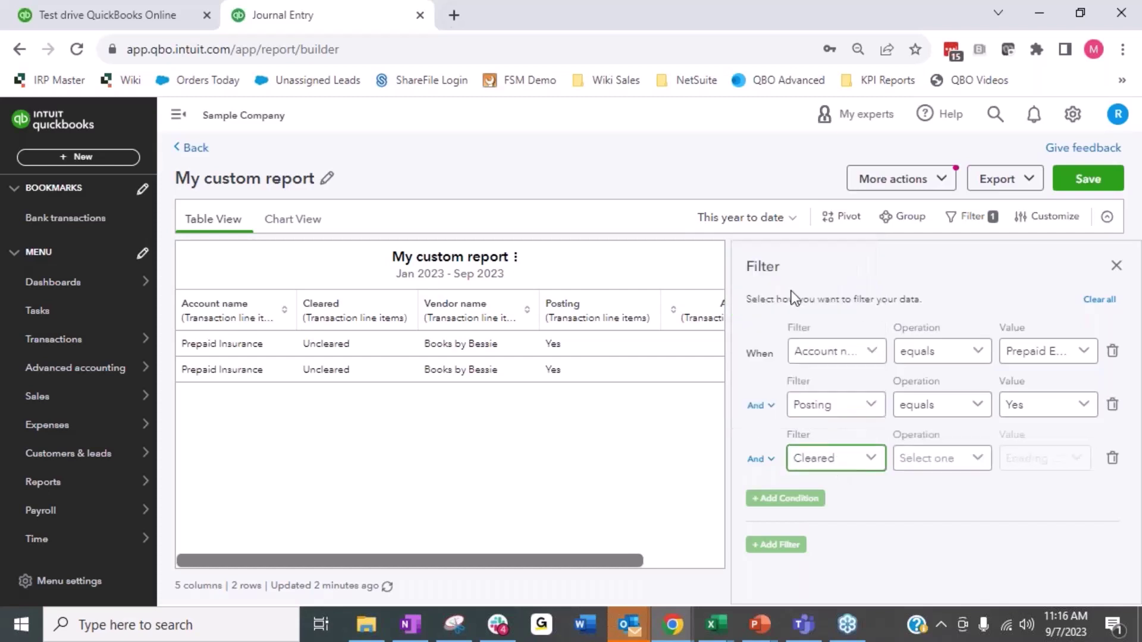
click(928, 458)
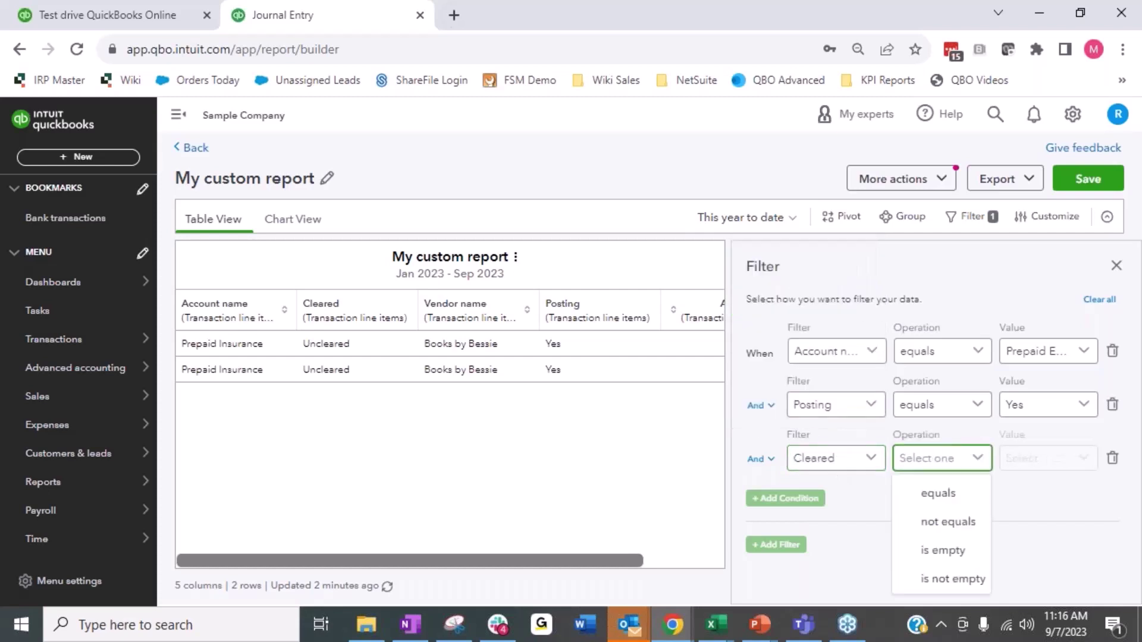
click(933, 493)
click(1027, 460)
click(935, 354)
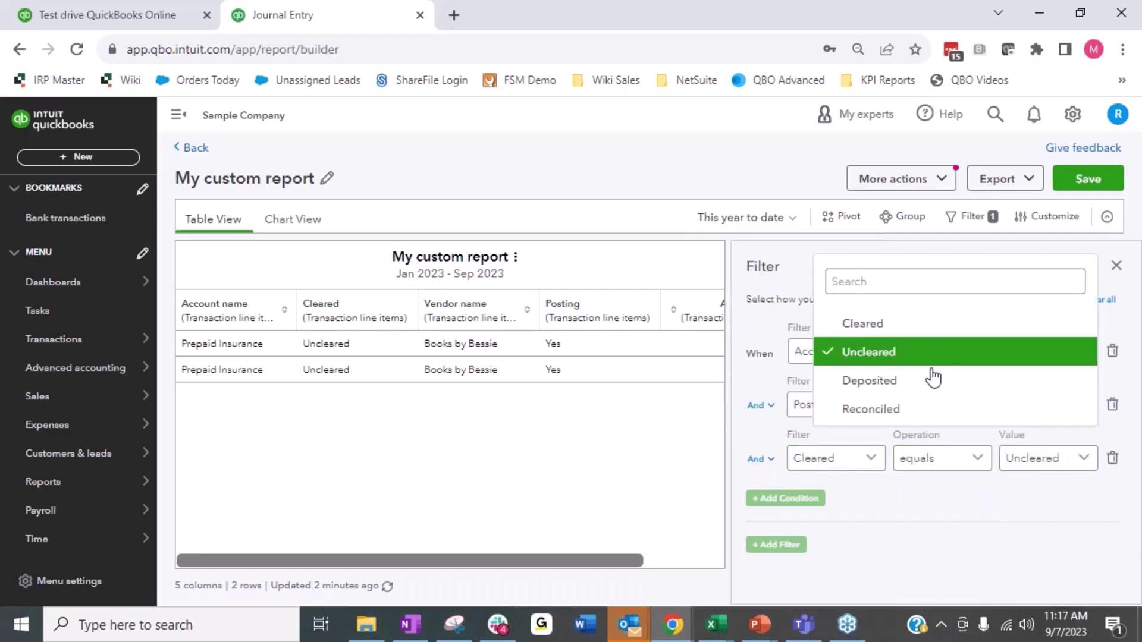
click(930, 533)
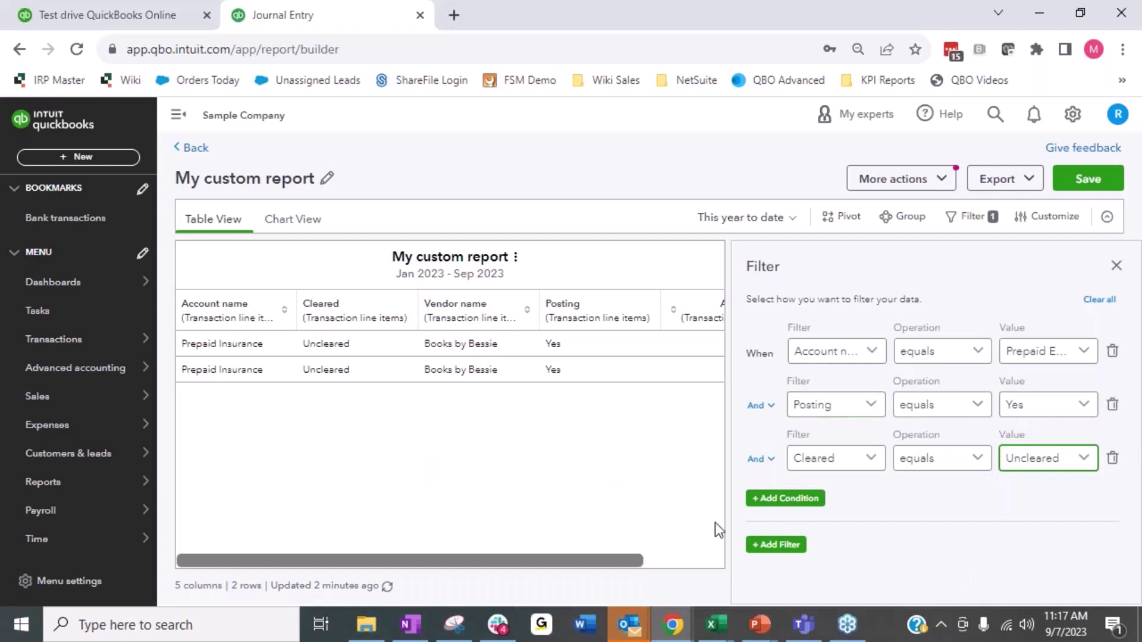
- Group the report rows by Vendor name
click(904, 219)
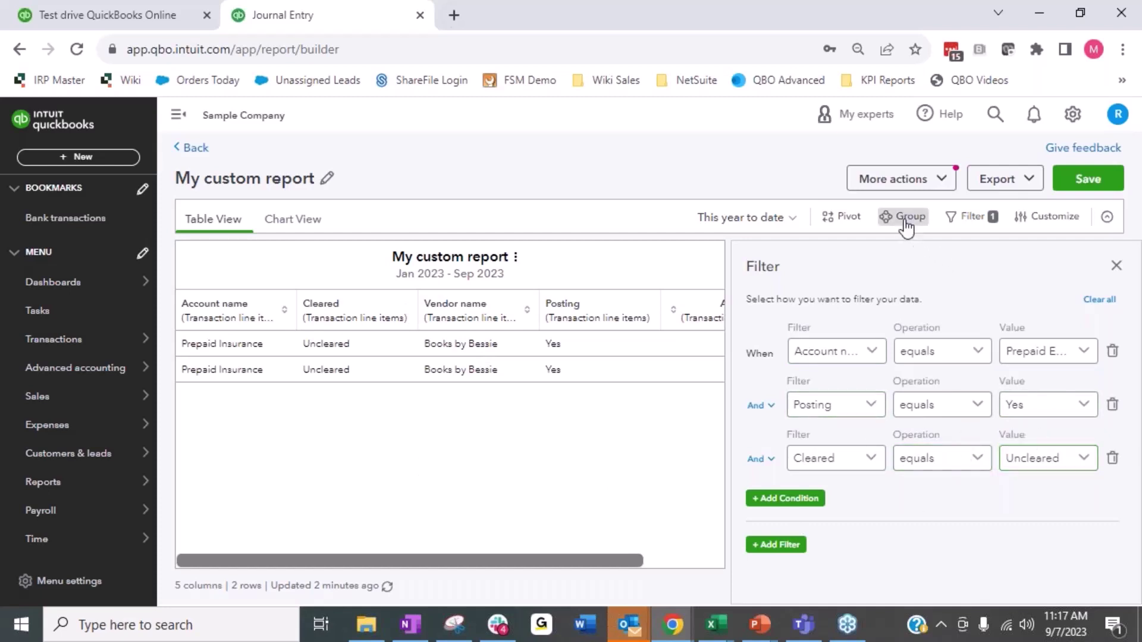
click(948, 357)
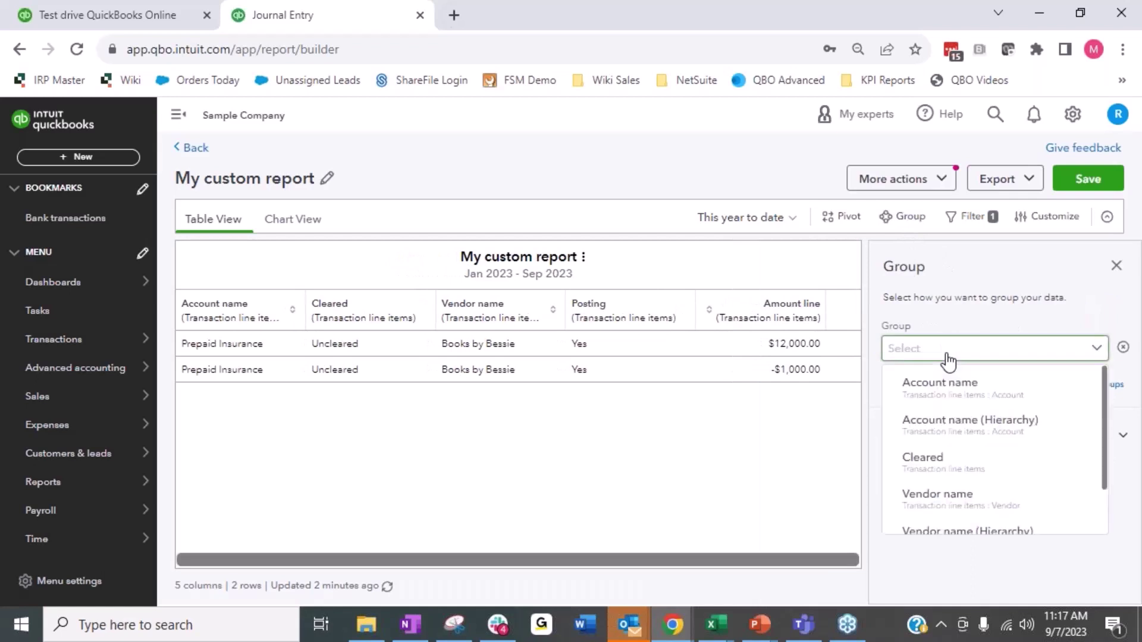
click(954, 496)
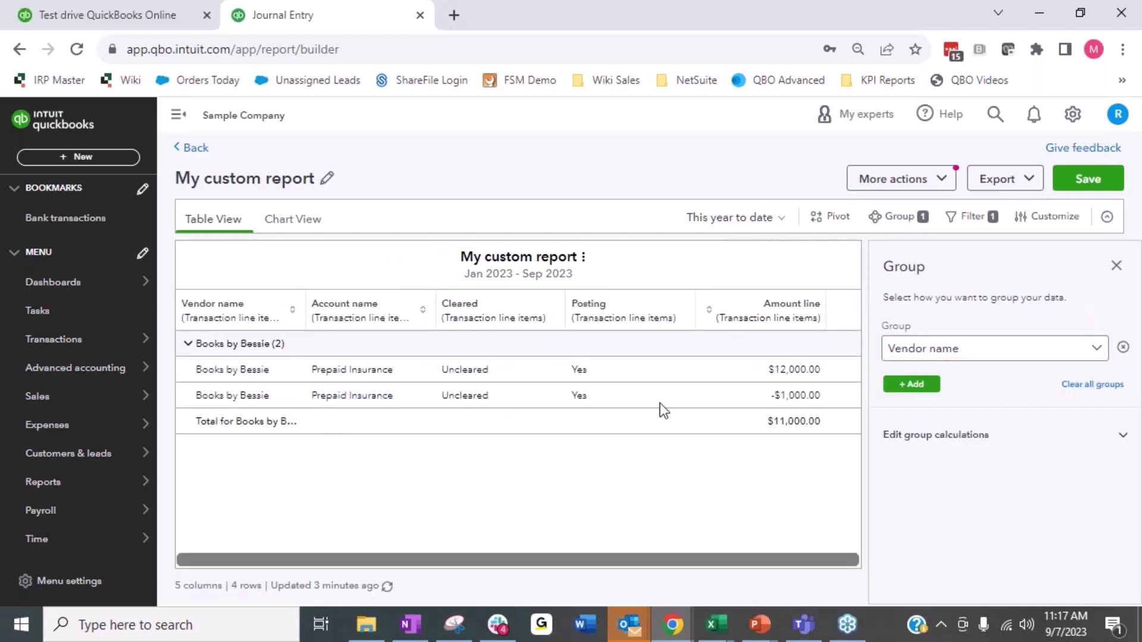
- Rename the custom report Prepaid Subledger, save it and close the grouping options
click(329, 180)
click(256, 174)
text(Prepaids)
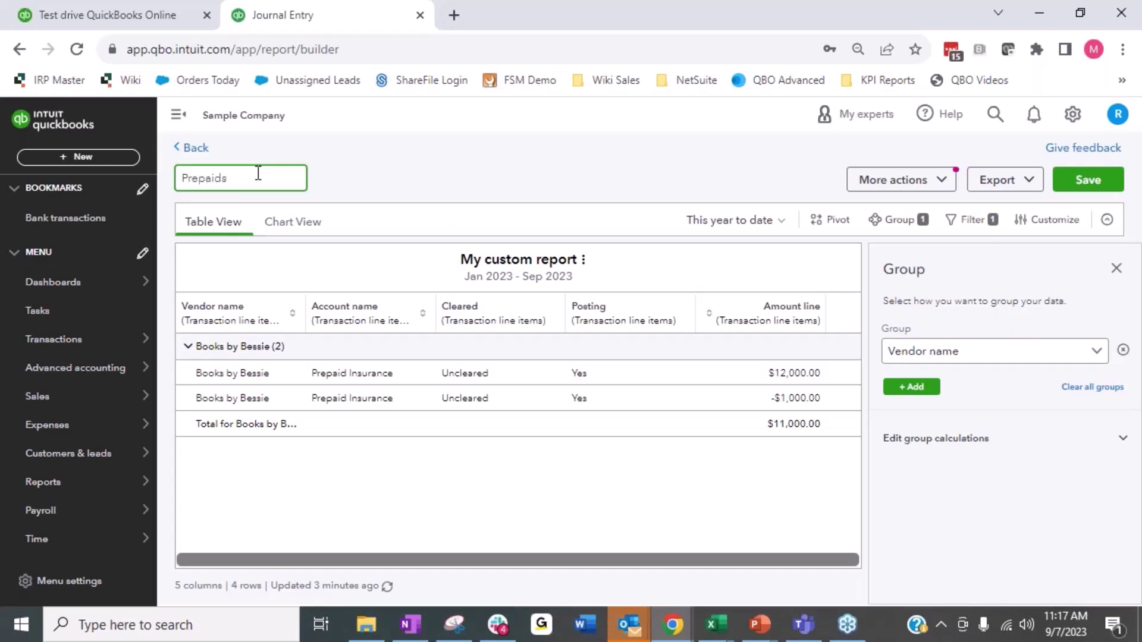
key(BackSpace)
text( Subledger)
click(1088, 180)
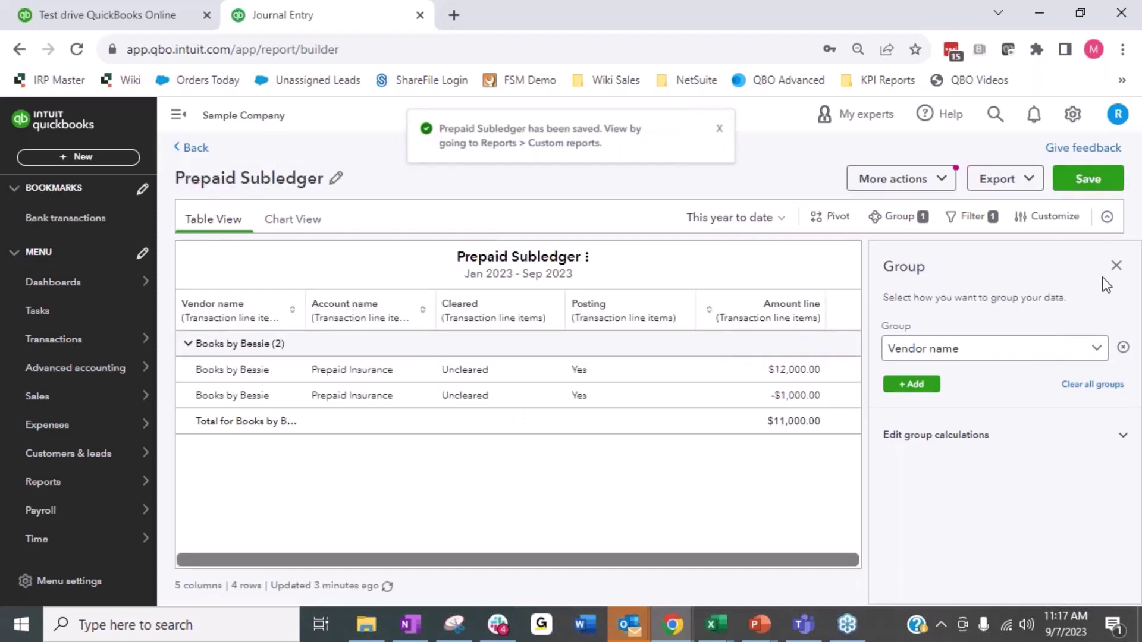
click(1116, 266)
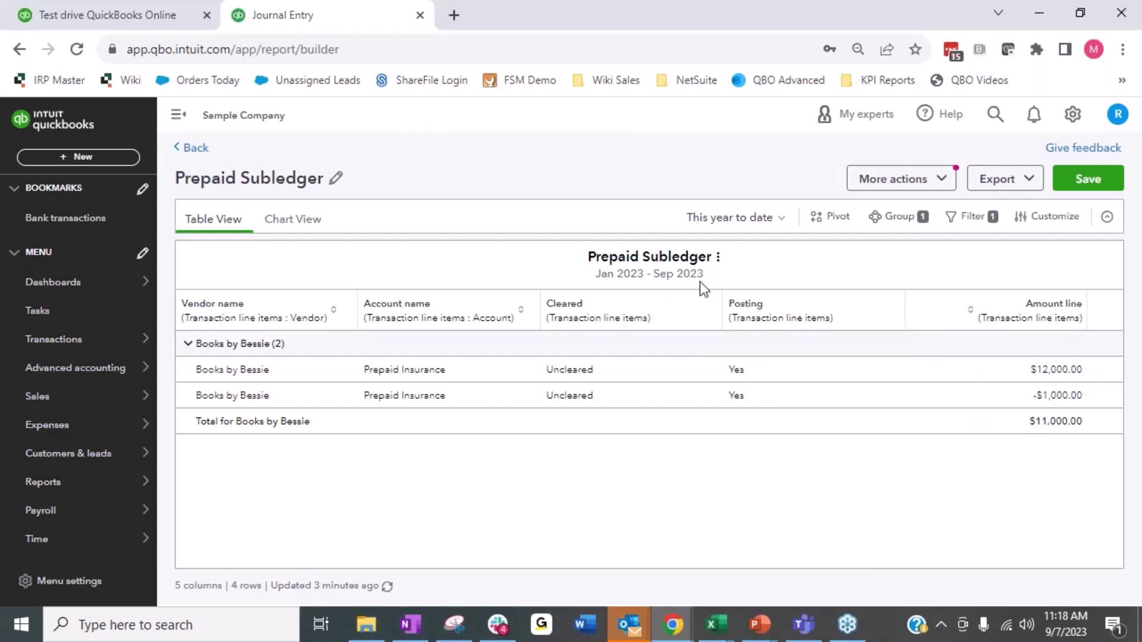
- Change the Prepaid Subledger report's date range to This fiscal year
click(781, 218)
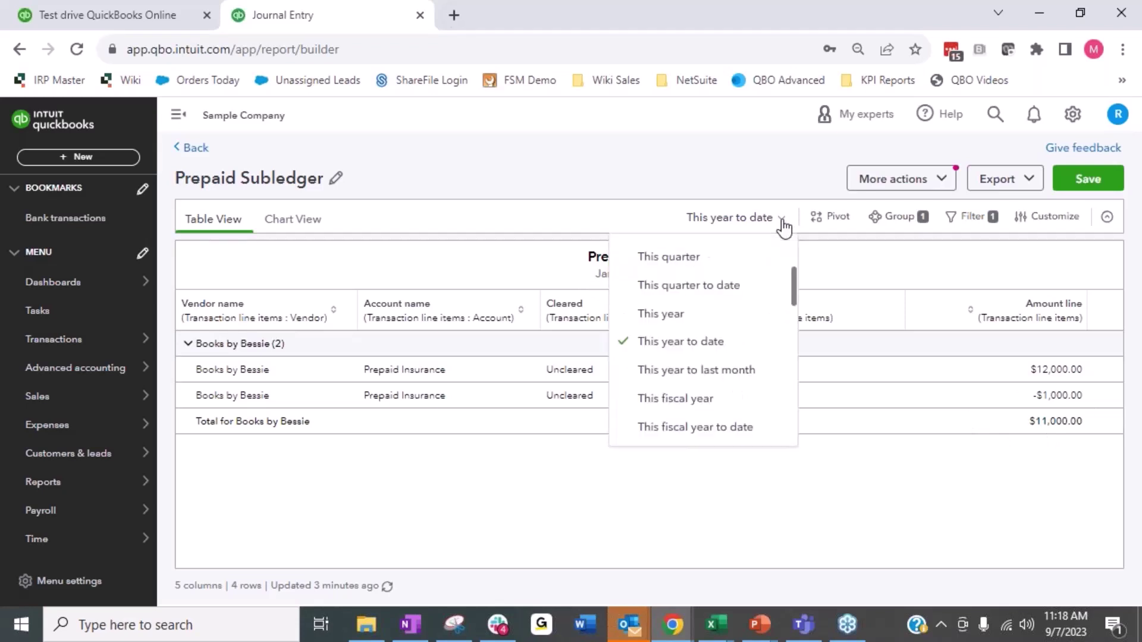
click(705, 400)
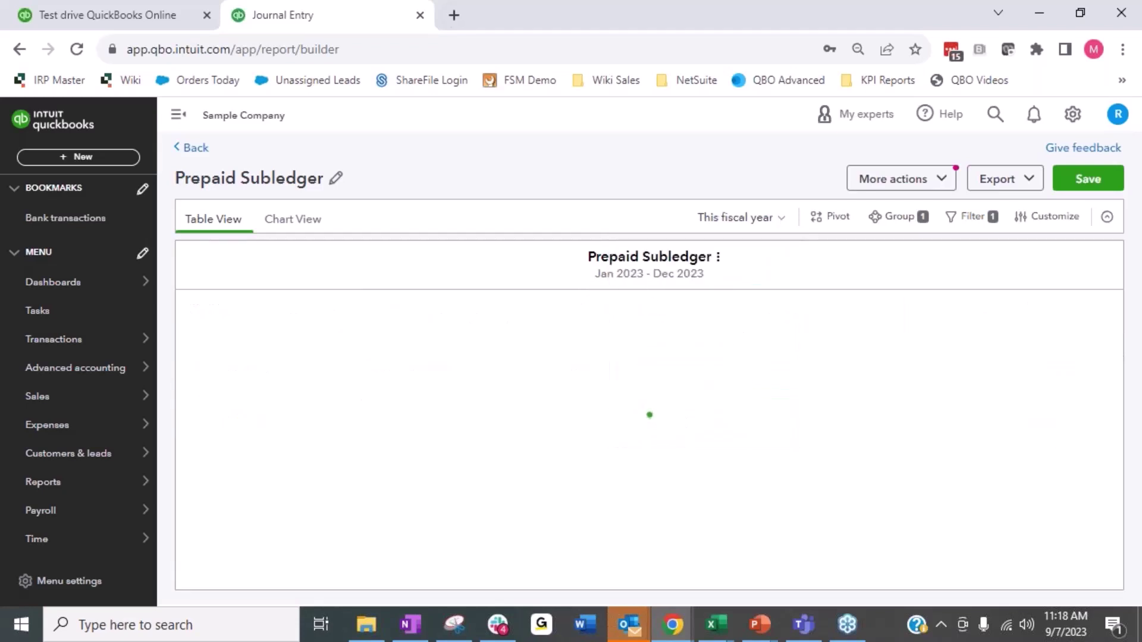
click(773, 218)
click(869, 495)
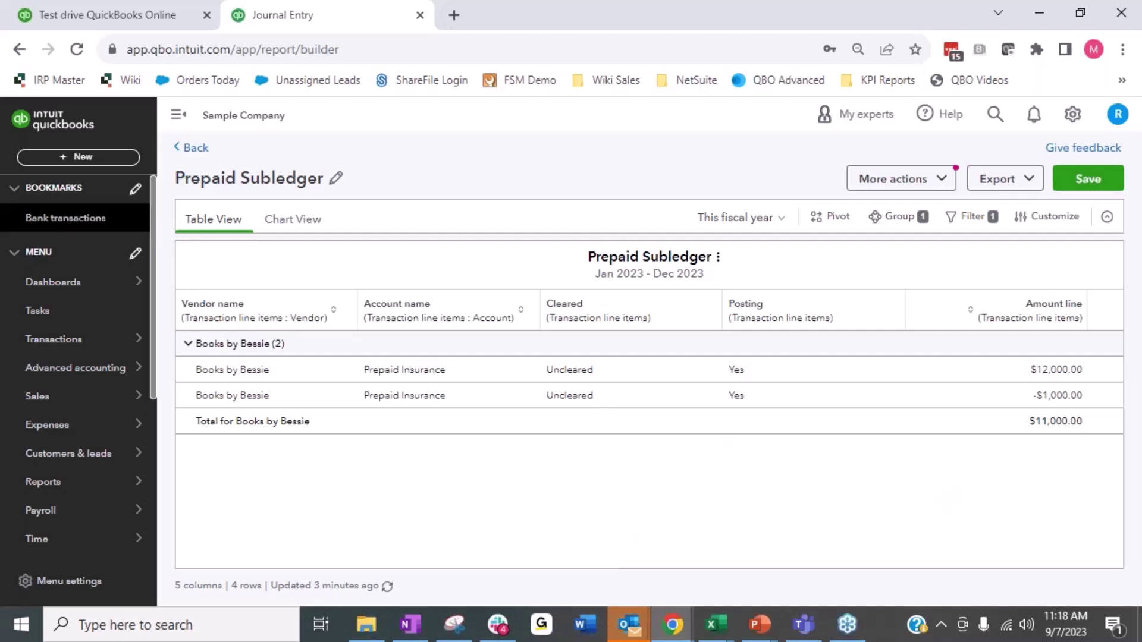
- Start a new bill and create SFDC as its vendor
click(120, 163)
click(149, 290)
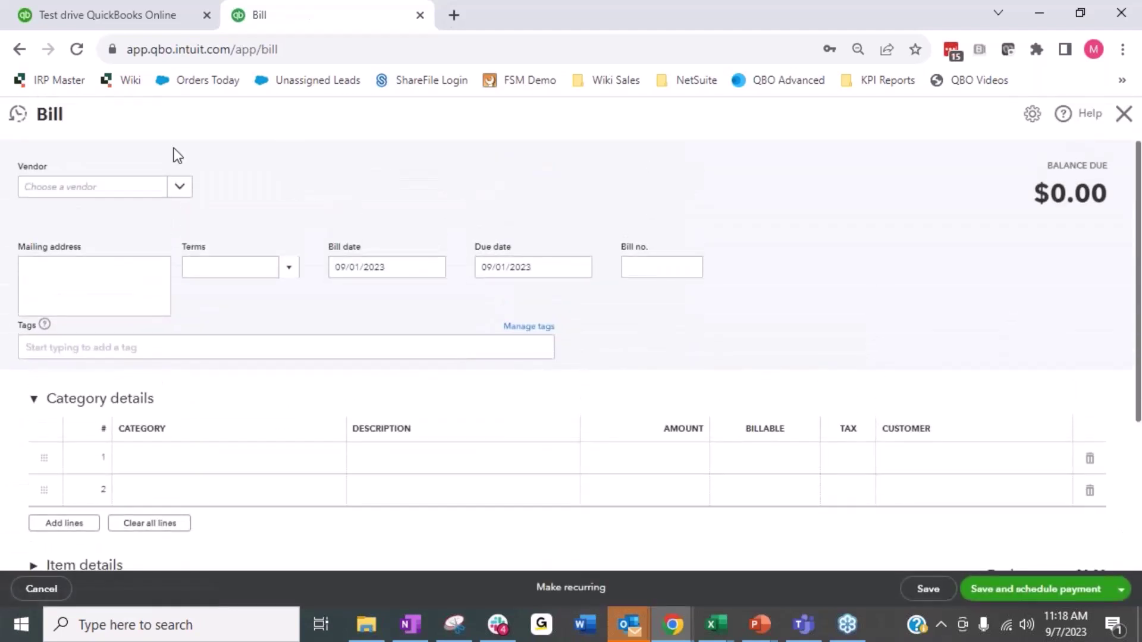
click(96, 197)
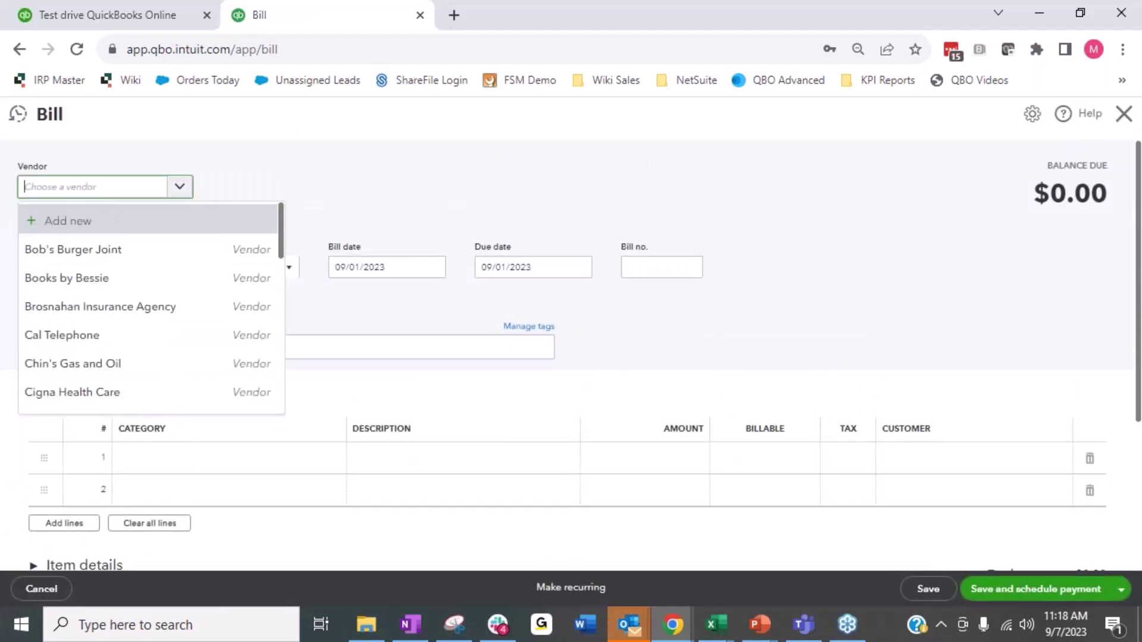
text(SFDC)
click(102, 221)
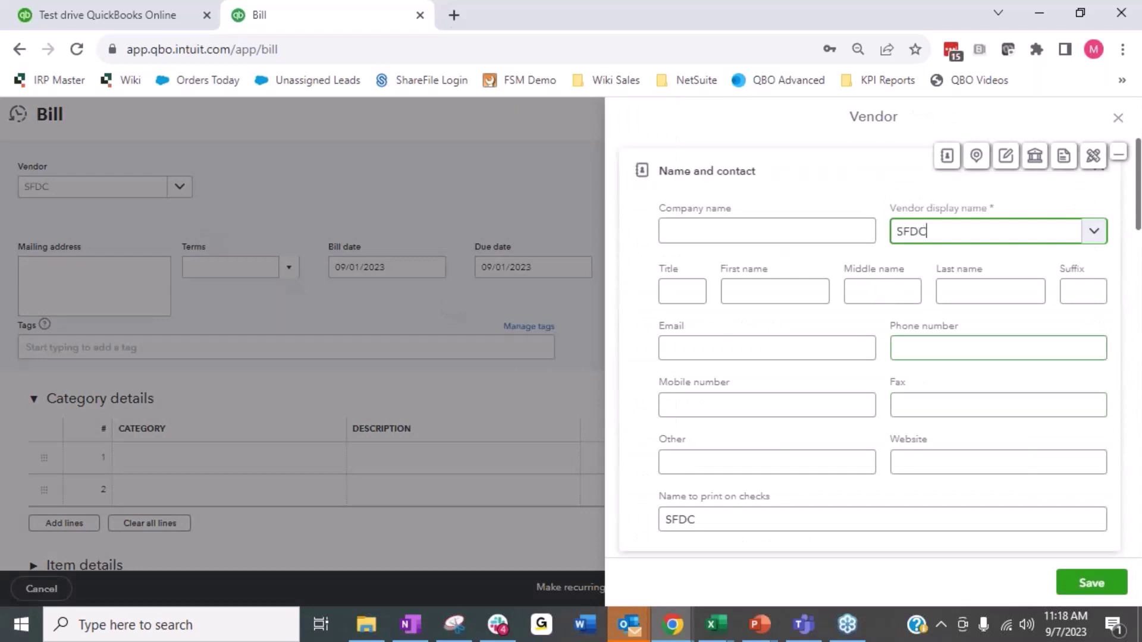
click(1085, 584)
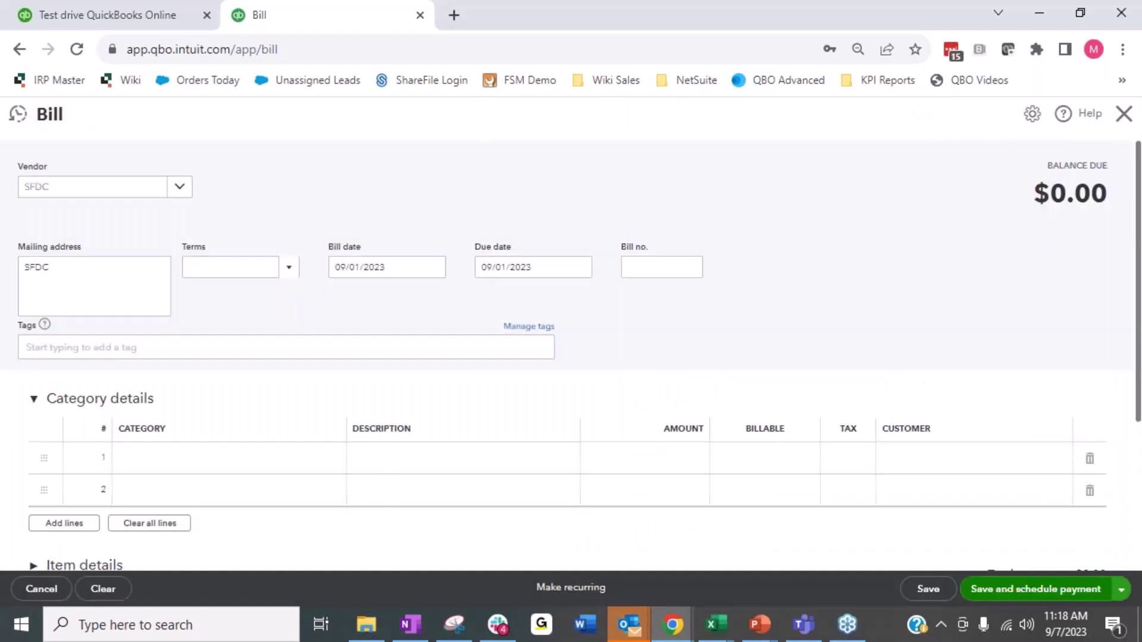
- Assign the first bill line to Prepaid Expenses:Prepaid Insurance and describe it as "8/1-10/31/23 - quarterly SFDC payment"
click(200, 453)
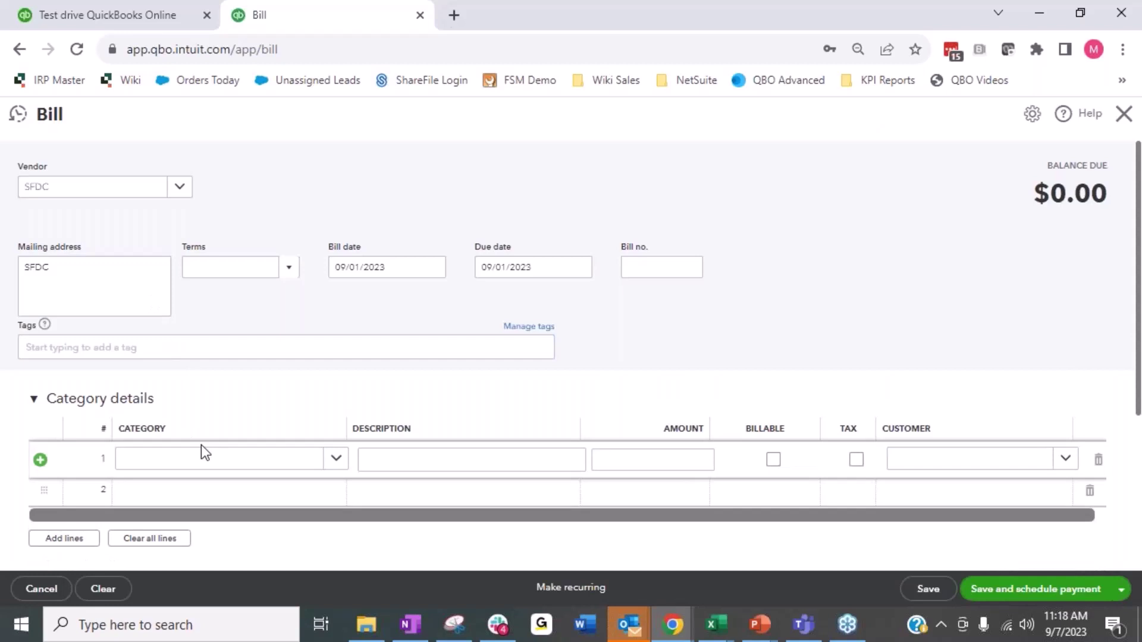
click(205, 459)
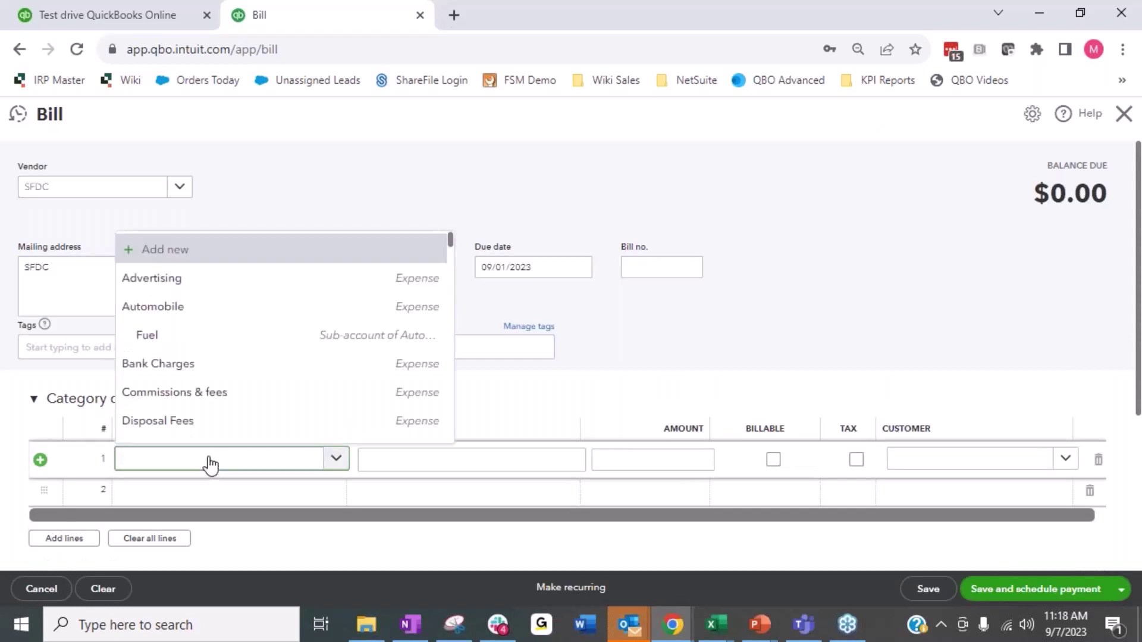
text(pre)
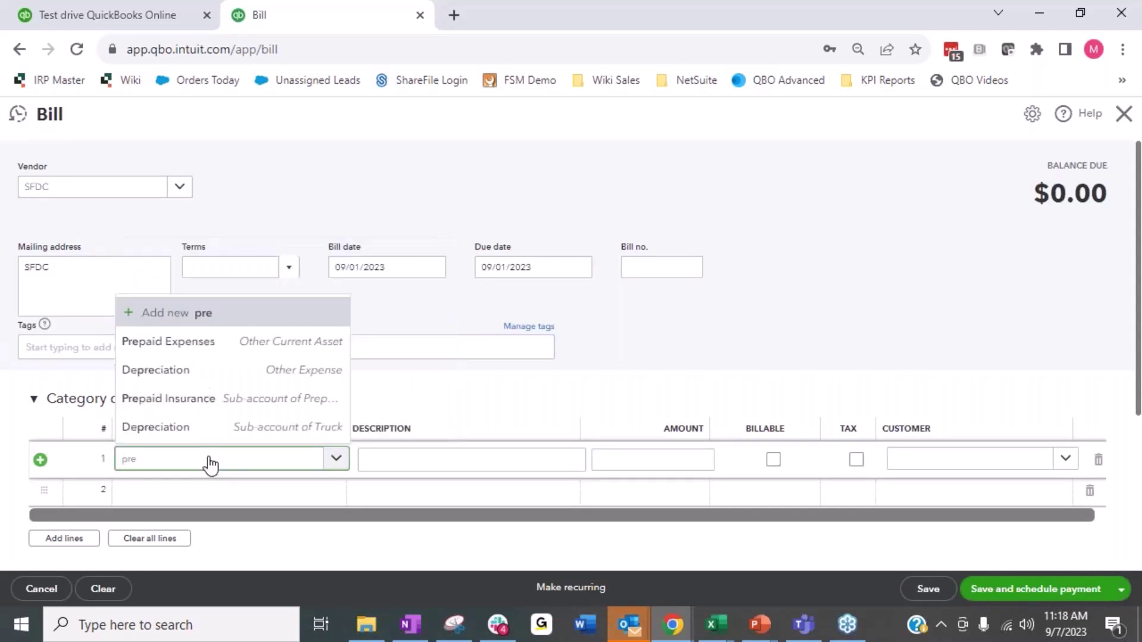
click(208, 401)
click(383, 463)
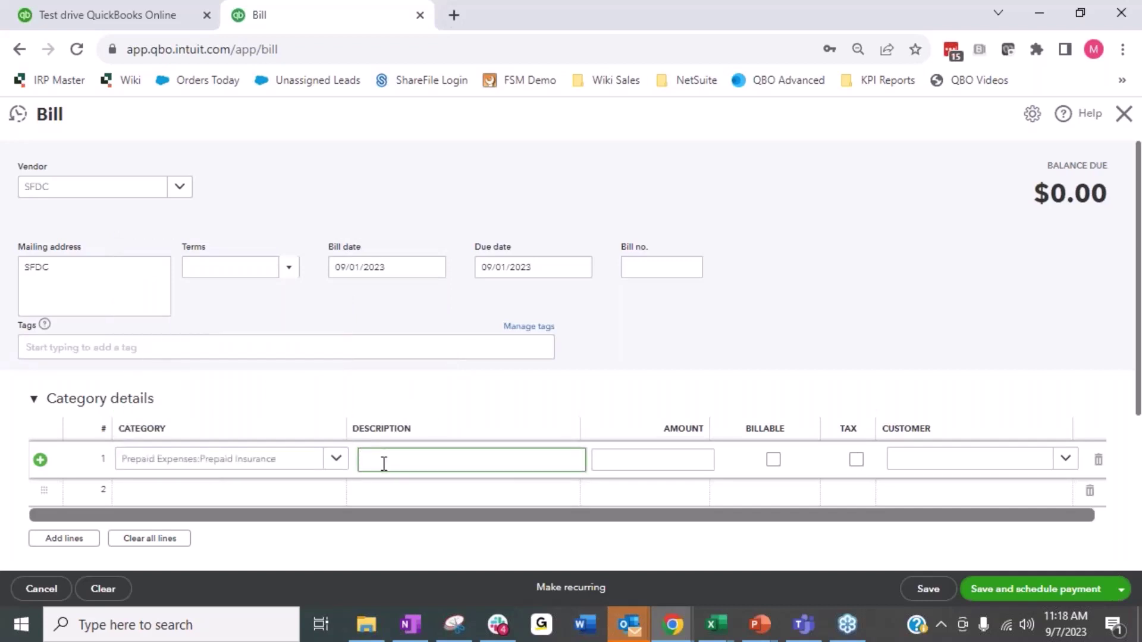
text(8/1-10/31/23 - quarterly SFDC payment)
key(Tab)
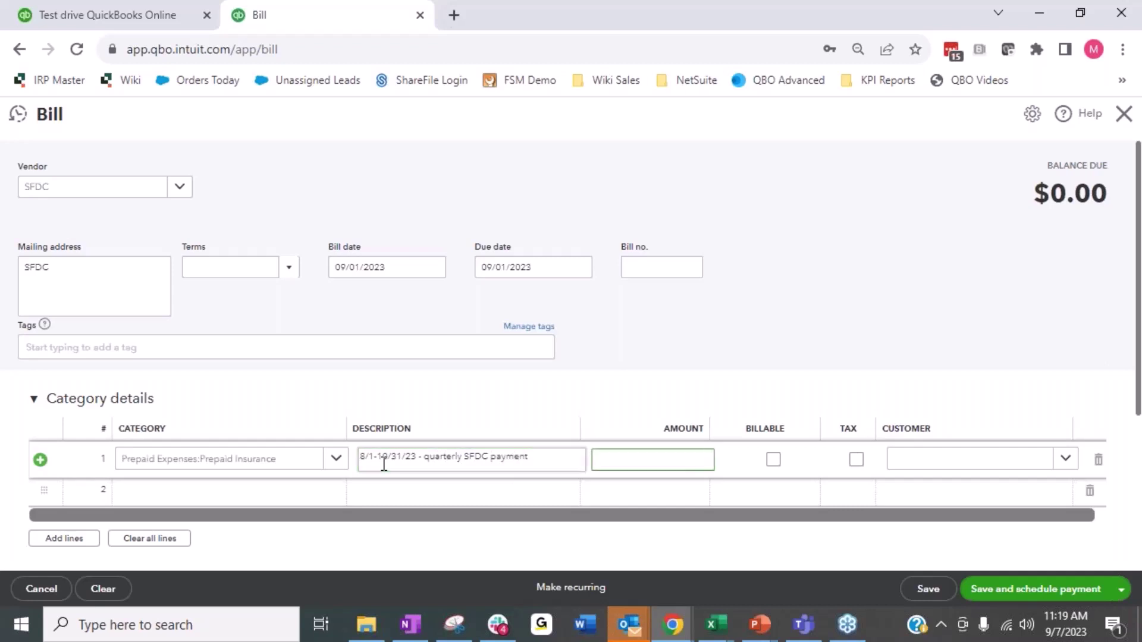
- Set the SFDC bill line's amount to 90,000, save the bill and close it
text(90,)
text(00)
text(0)
key(Tab)
key(Tab)
key(Tab)
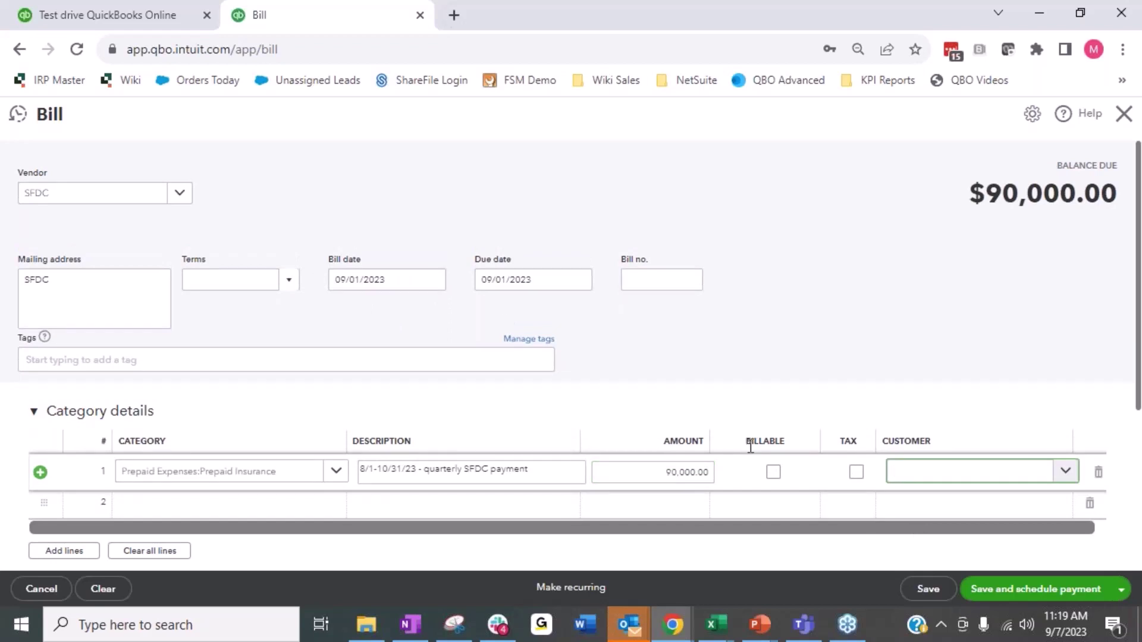
click(937, 594)
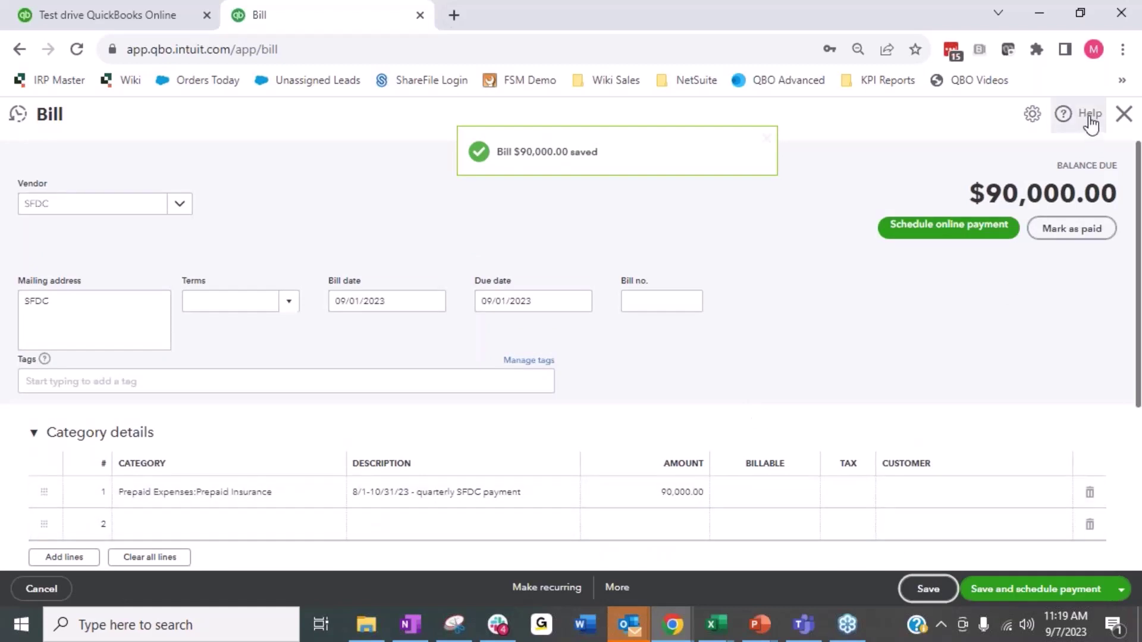
click(1123, 114)
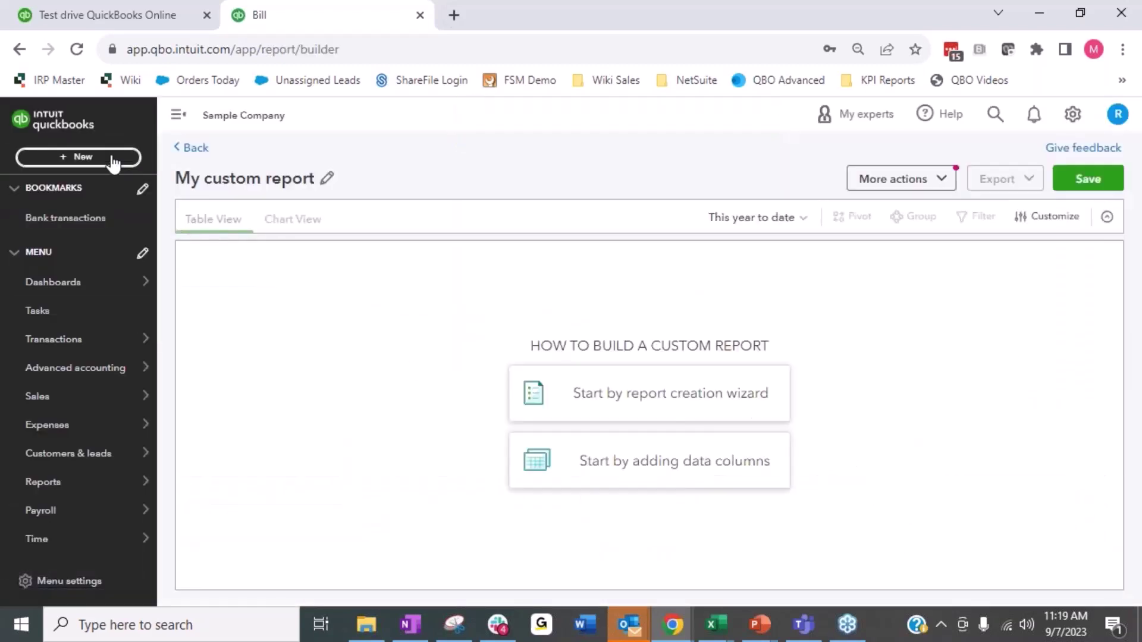
- Start a new journal entry dated 08/01/2023
click(114, 161)
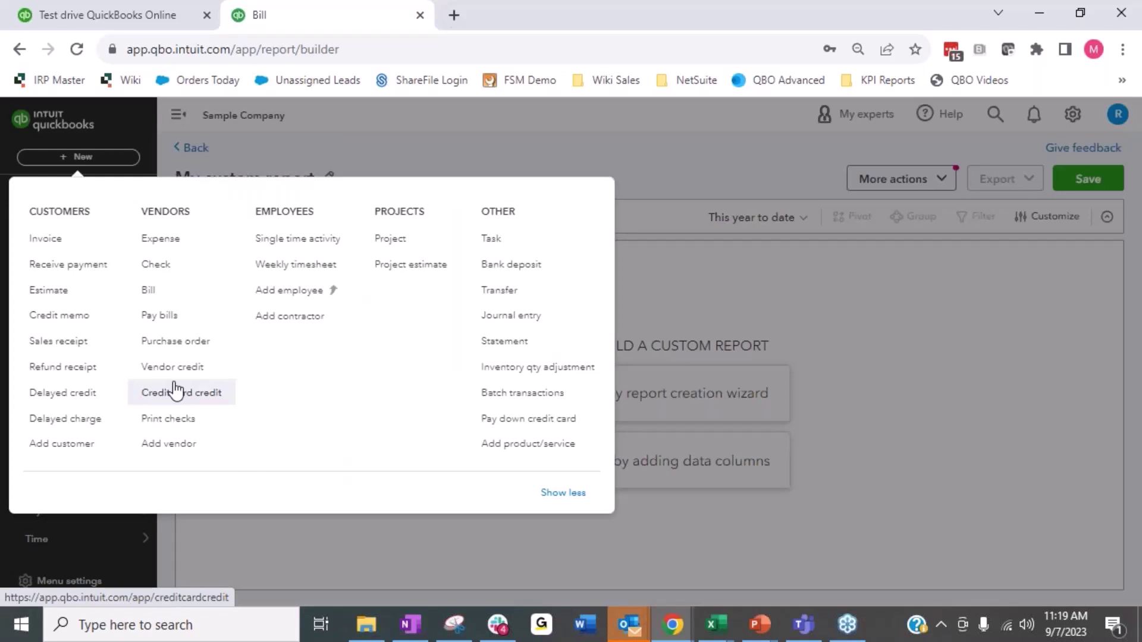
click(538, 316)
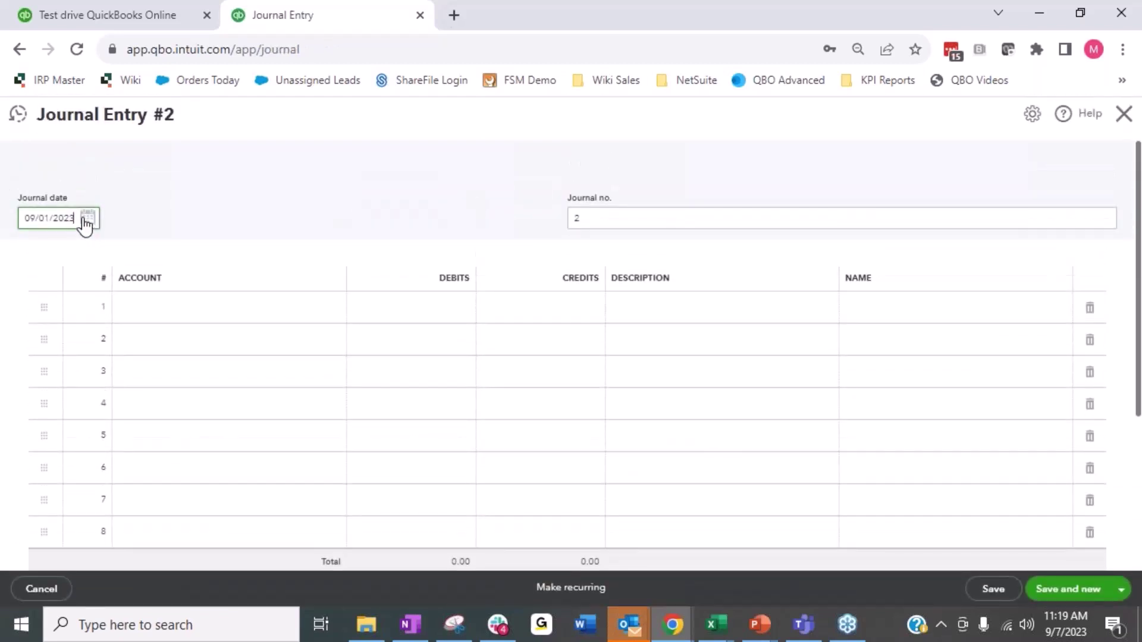
key(m)
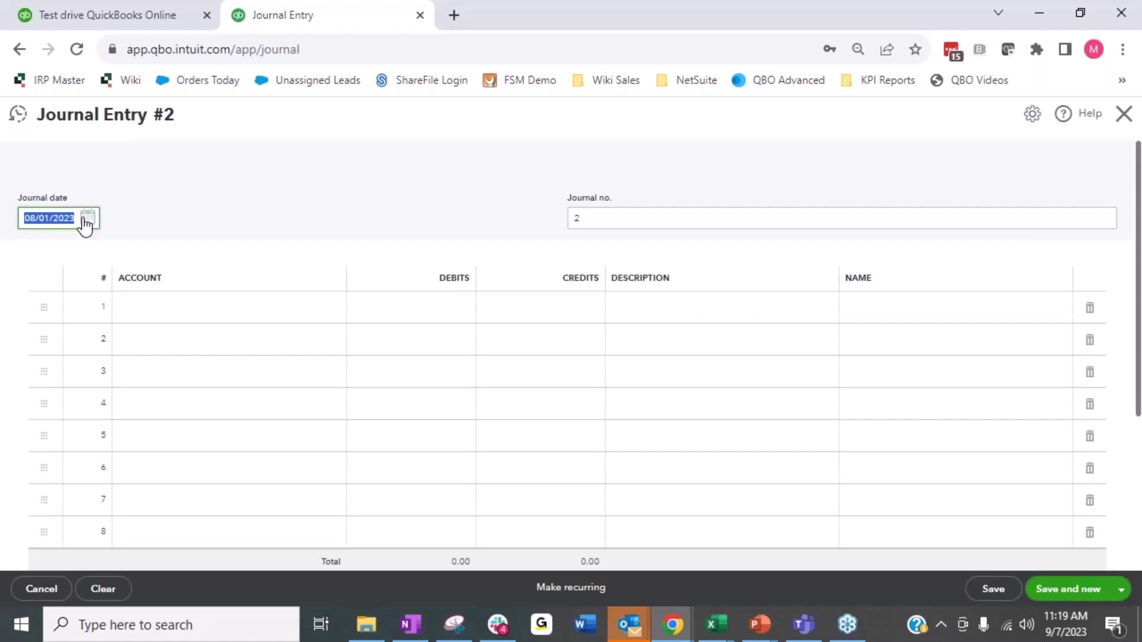
- Assign the first journal line to Prepaid Expenses:Prepaid Insurance and credit it 90000/3, i.e. 30,000
click(187, 314)
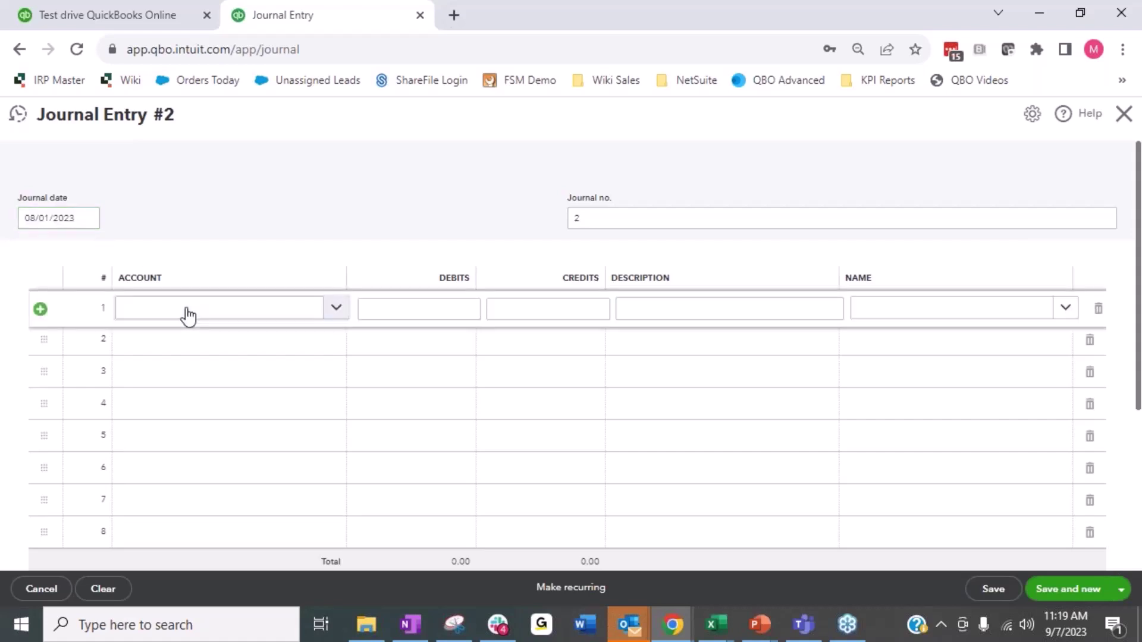
click(188, 309)
text(pr)
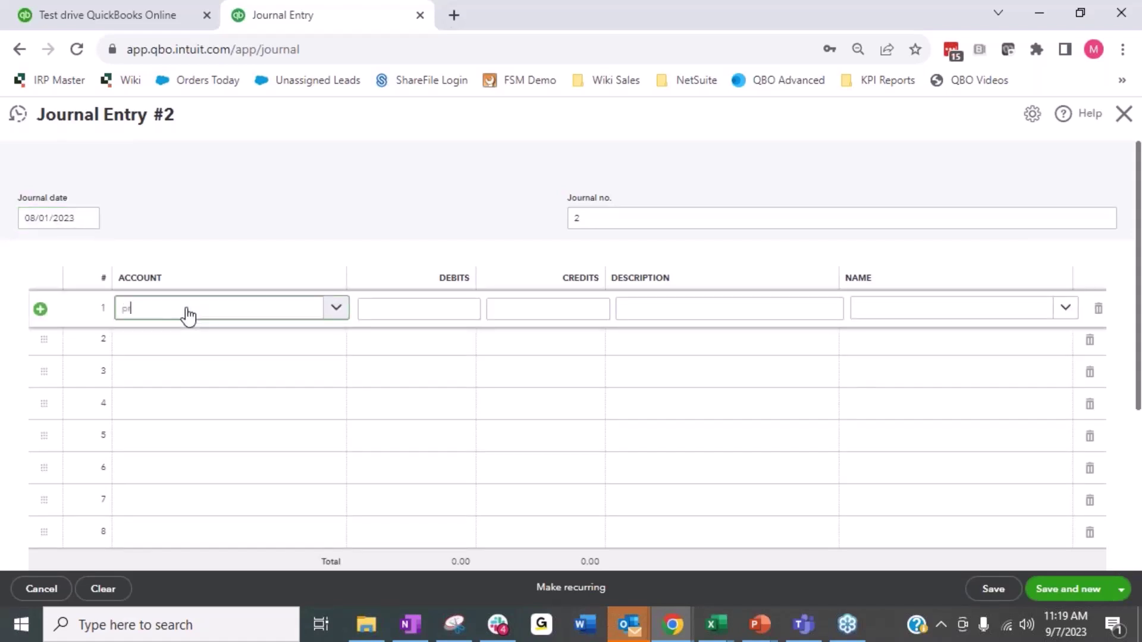
text(epa)
click(193, 400)
text(30000)
key(BackSpace)
key(BackSpace)
key(BackSpace)
key(BackSpace)
key(BackSpace)
text(90000/3)
key(Tab)
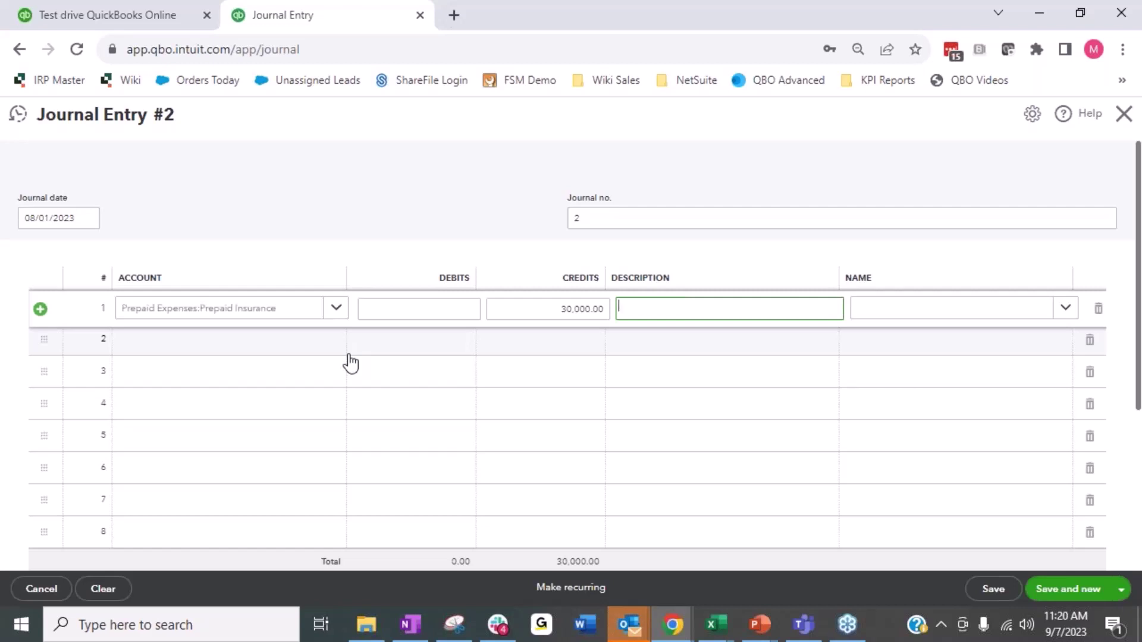
- Describe the first journal line as "Amortize SFDC subscription" and set its name to the vendor SFDC
text(Amortize )
text(SFE)
text(DC subscription)
key(Tab)
text(sfdc)
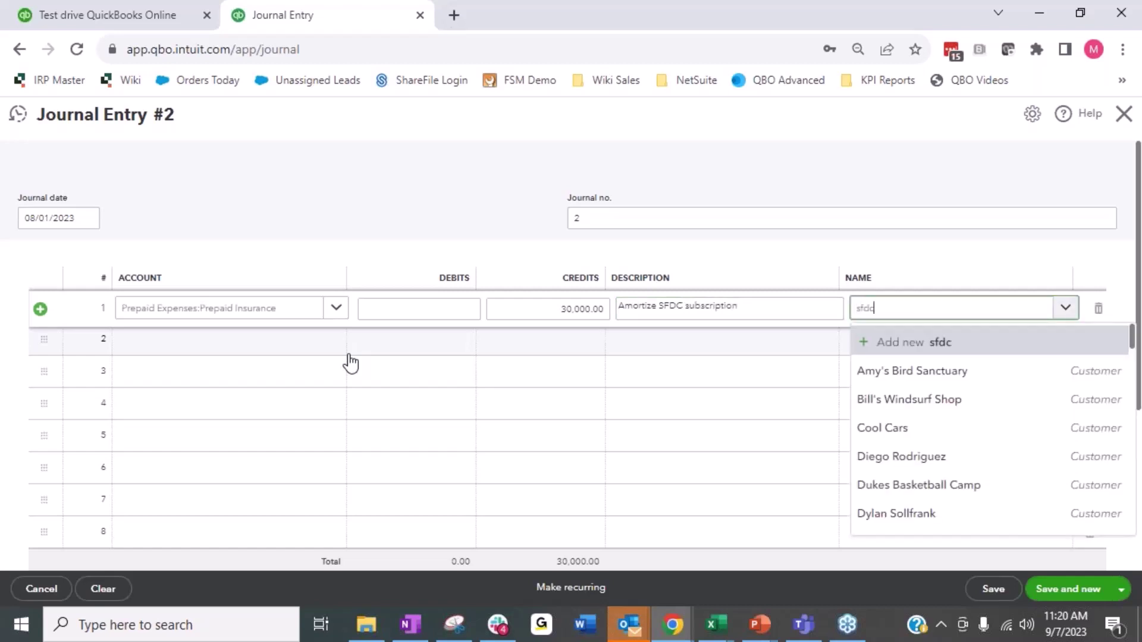
key(Down)
key(Down)
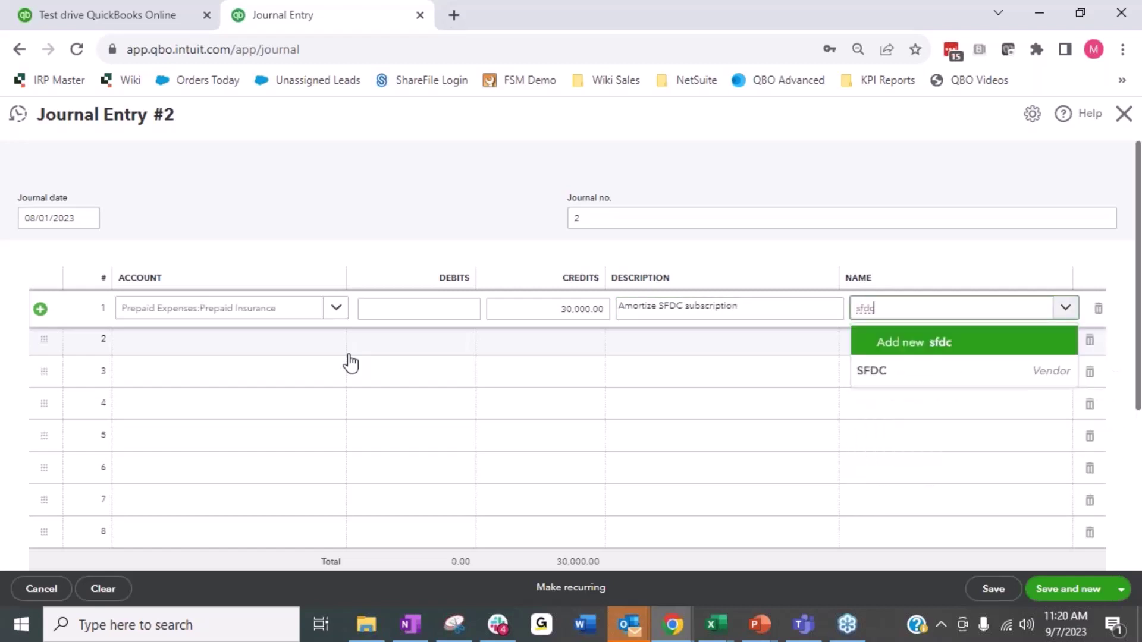
key(Down)
key(Down)
key(Tab)
key(Tab)
key(Tab)
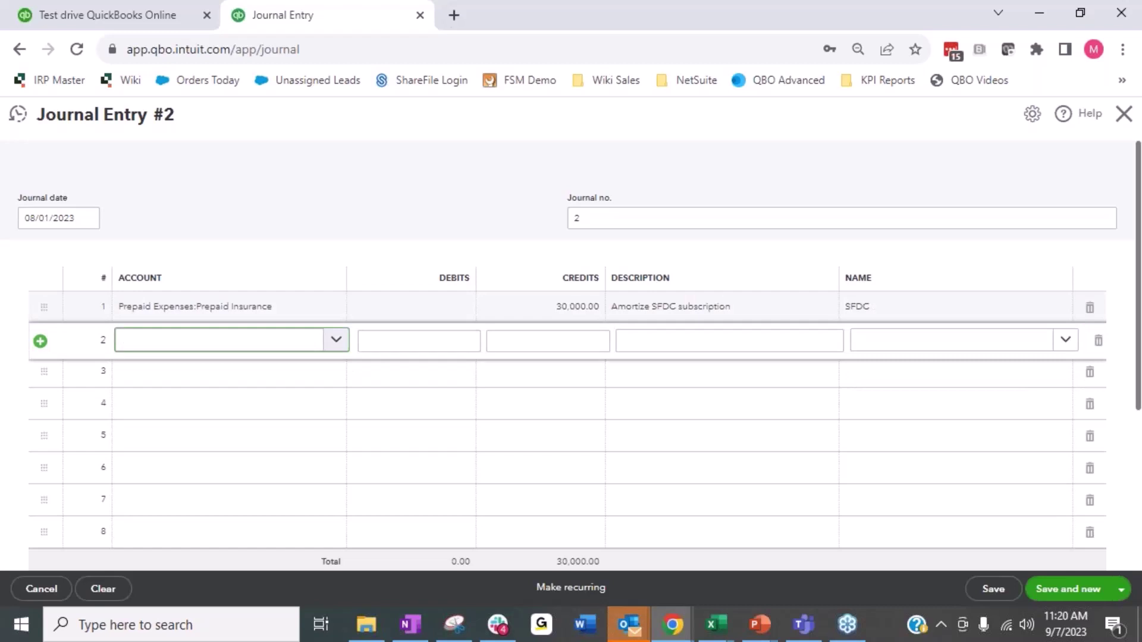
- Debit 30,000 to Dues & Subscriptions on the second line with SFDC as the name, and save the journal entry
text(subsc)
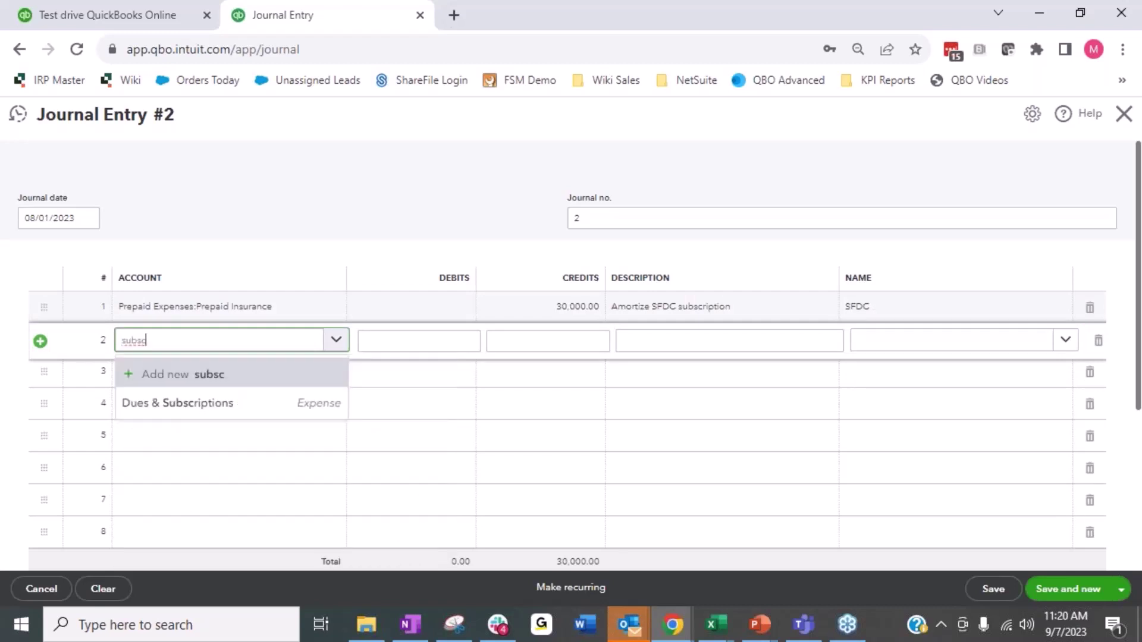
key(Down)
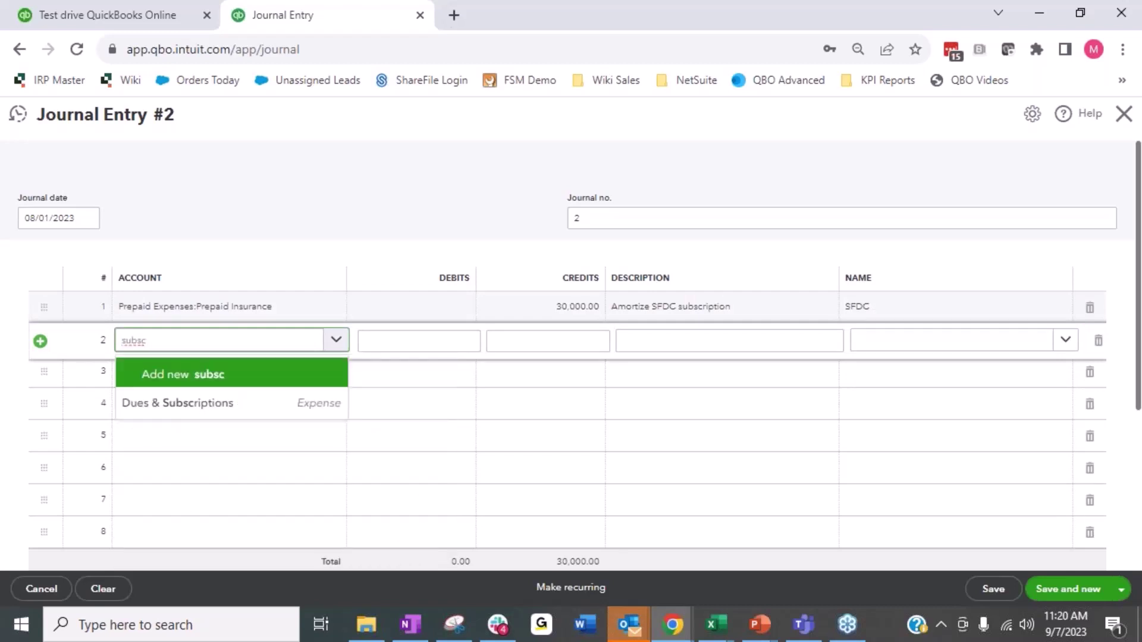
key(Down)
key(Tab)
key(Tab)
key(Tab)
key(Tab)
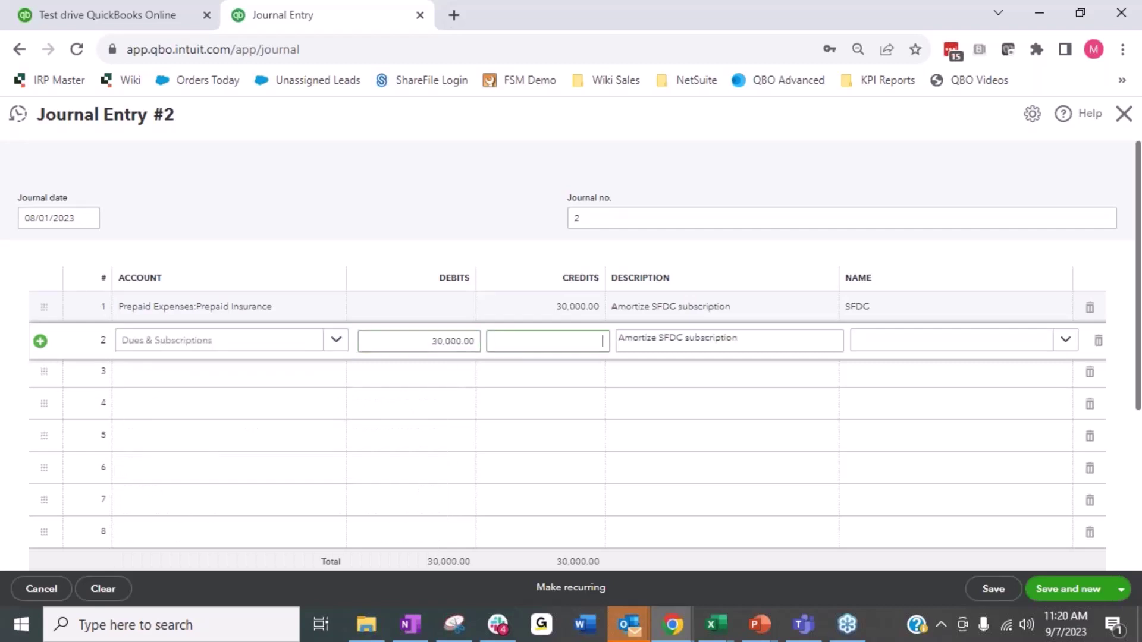
text(sfdc)
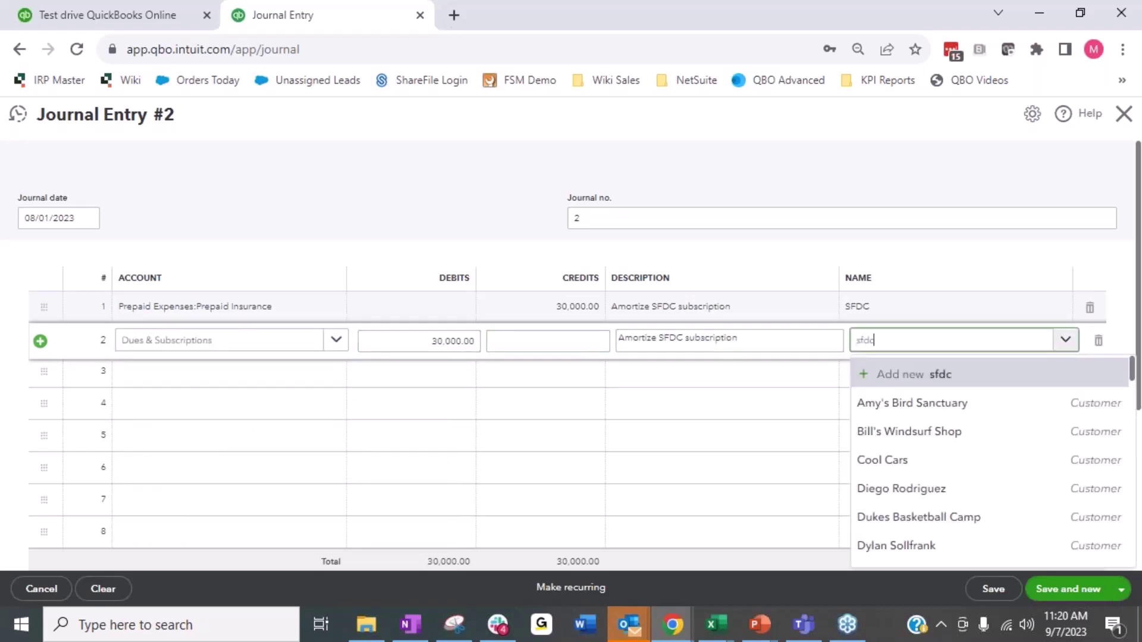
click(896, 407)
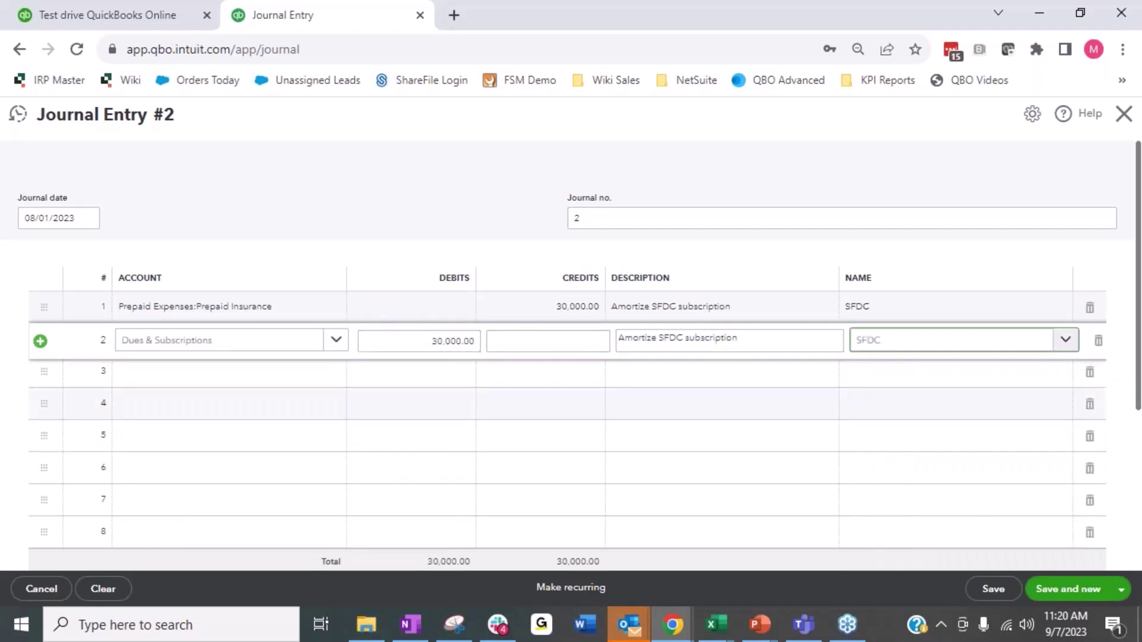
click(989, 588)
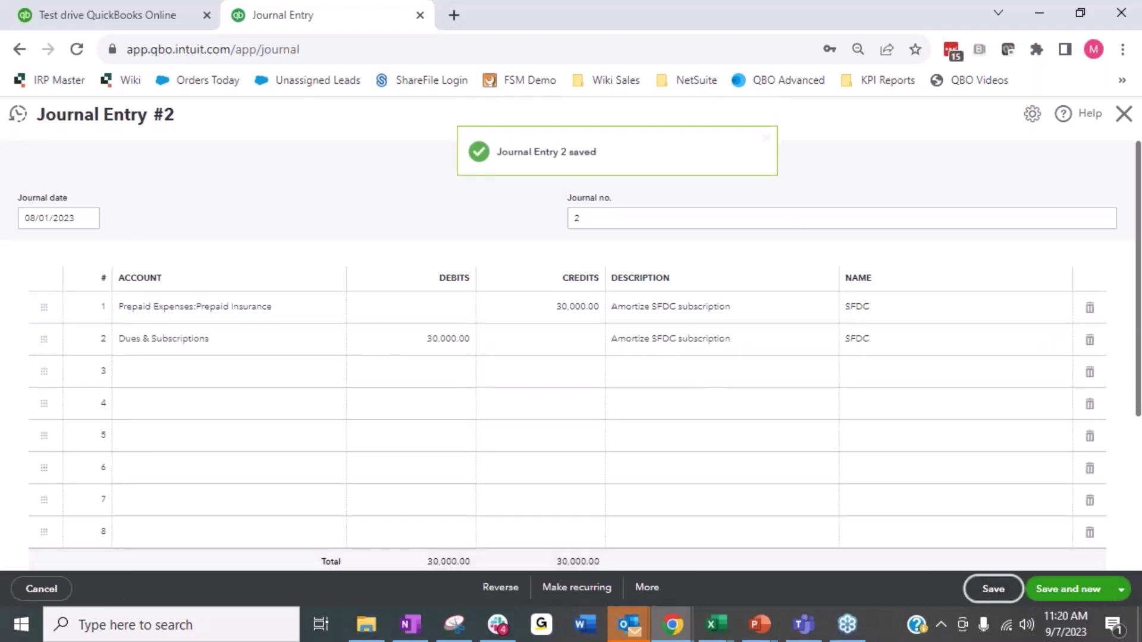
- Copy the saved SFDC amortization journal entry, date the copy 09/01/2023 and save it
click(640, 589)
click(631, 470)
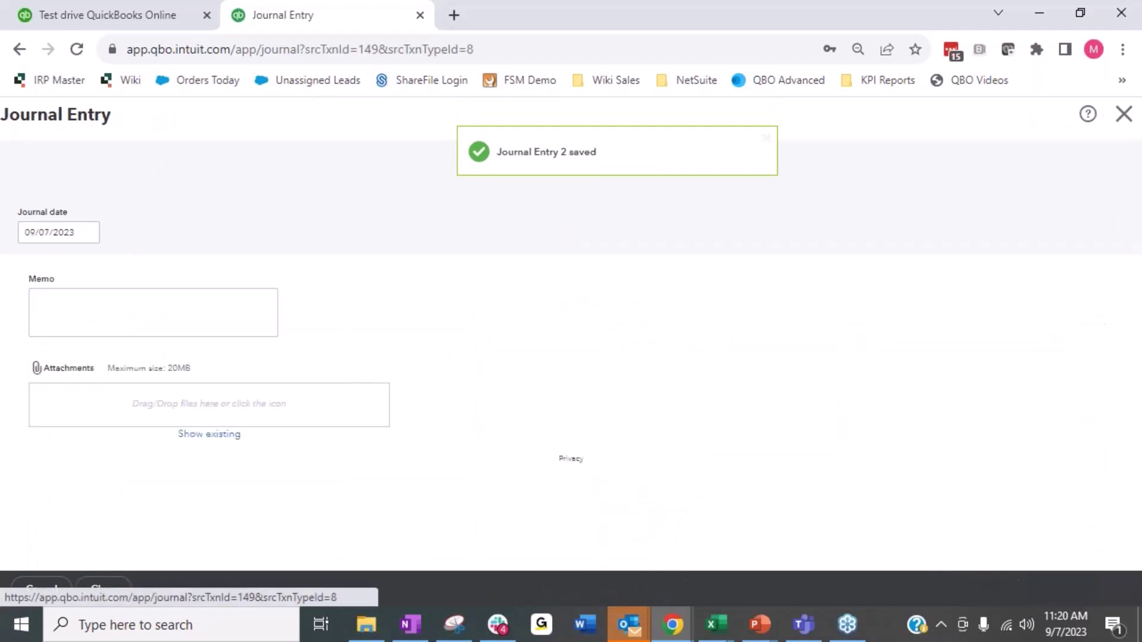
drag(76, 296, 3, 301)
key(h)
key(m)
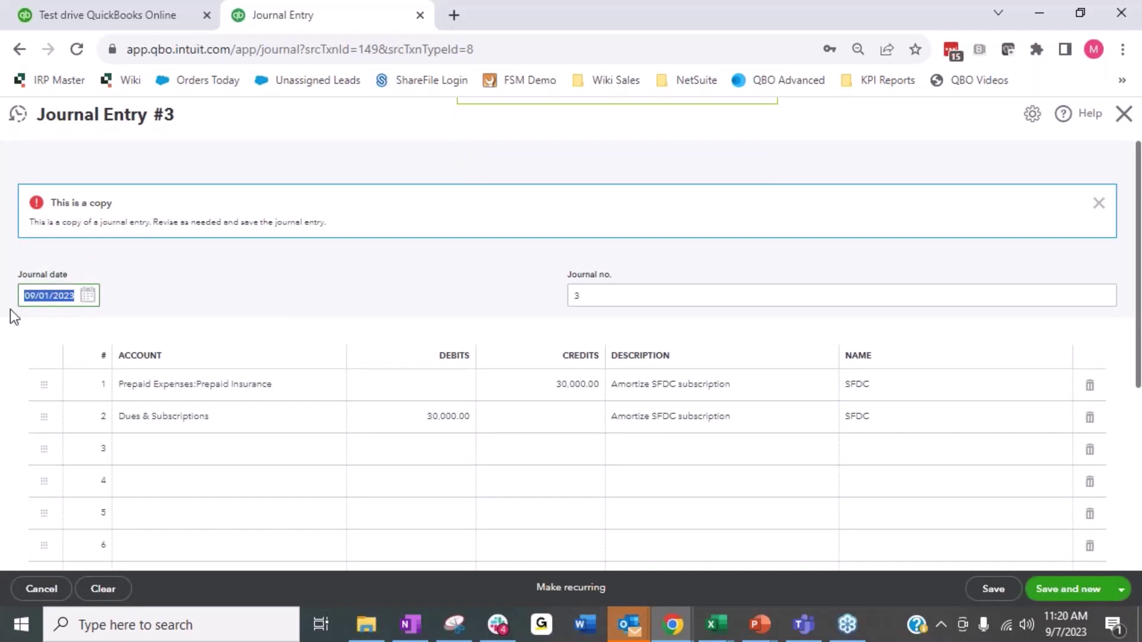
click(993, 590)
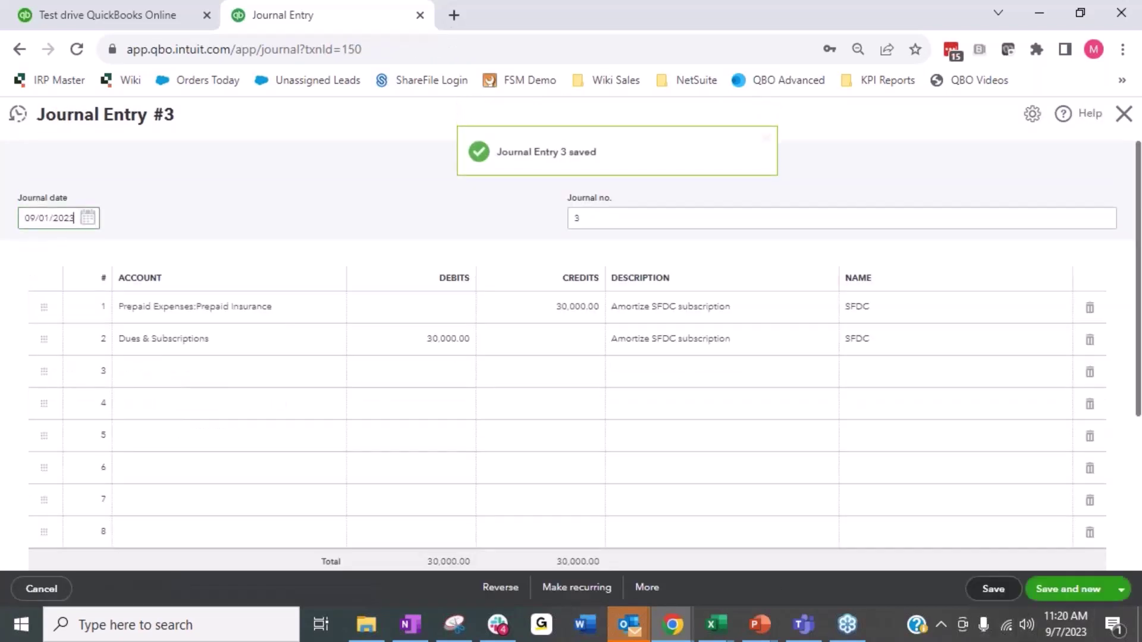
- Make another copy of the SFDC amortization entry dated 10/01/2023, save it and close the journal entry form
click(646, 589)
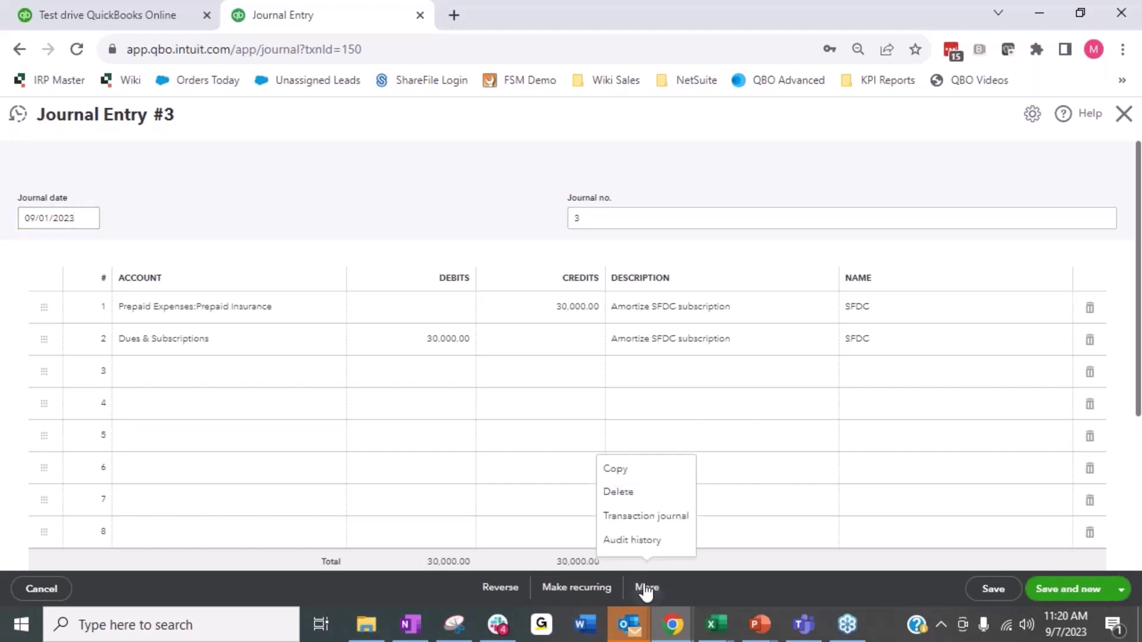
click(618, 470)
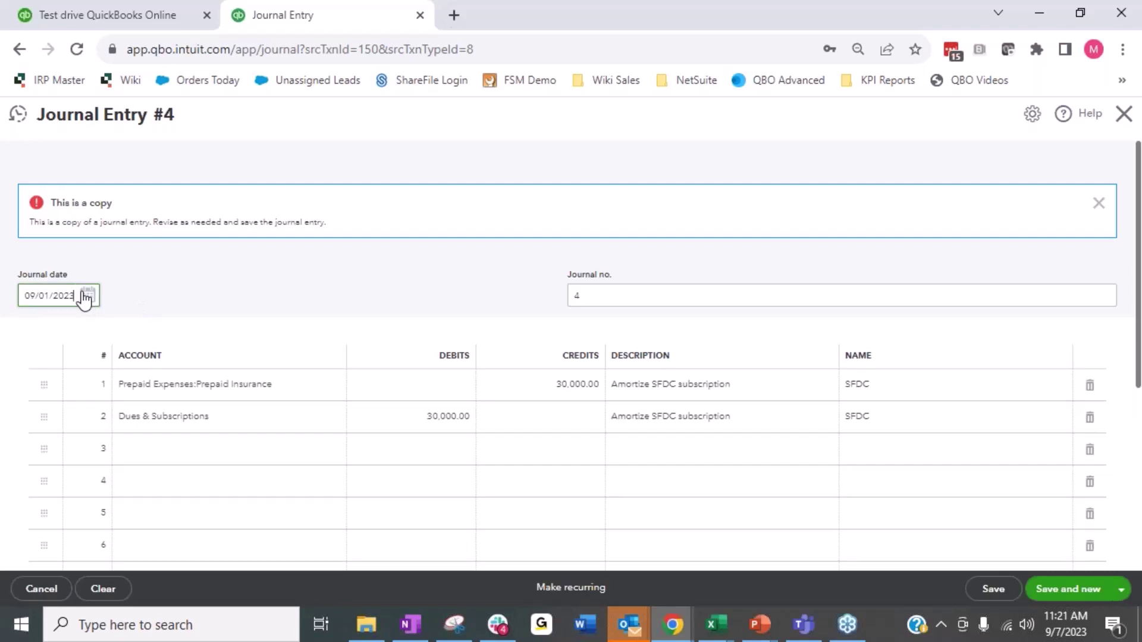
key(h)
key(h)
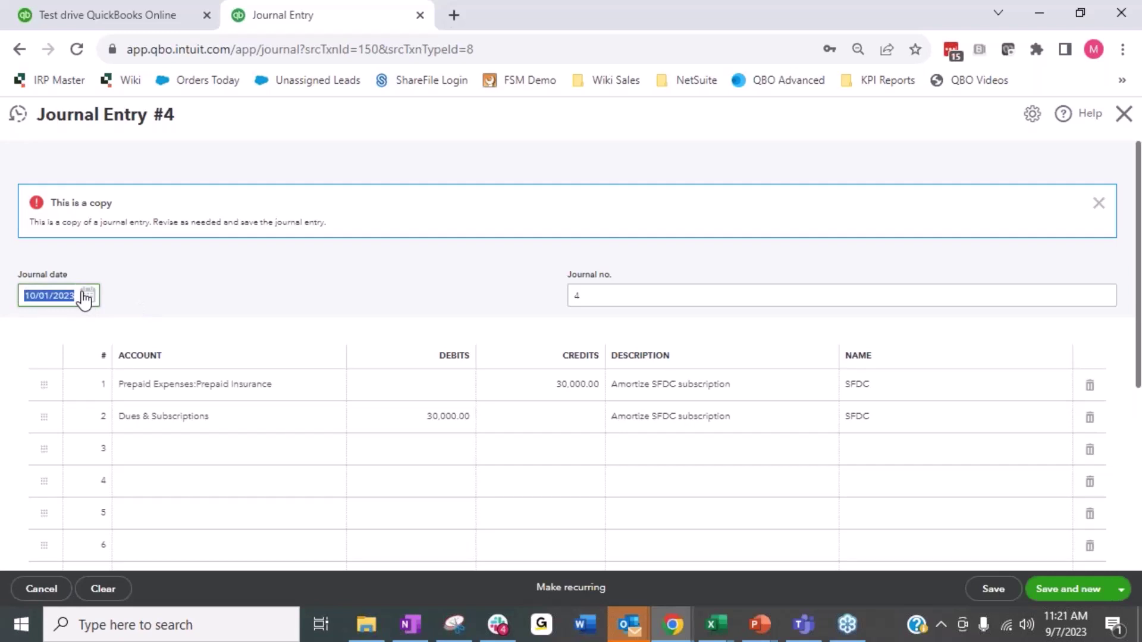
click(989, 590)
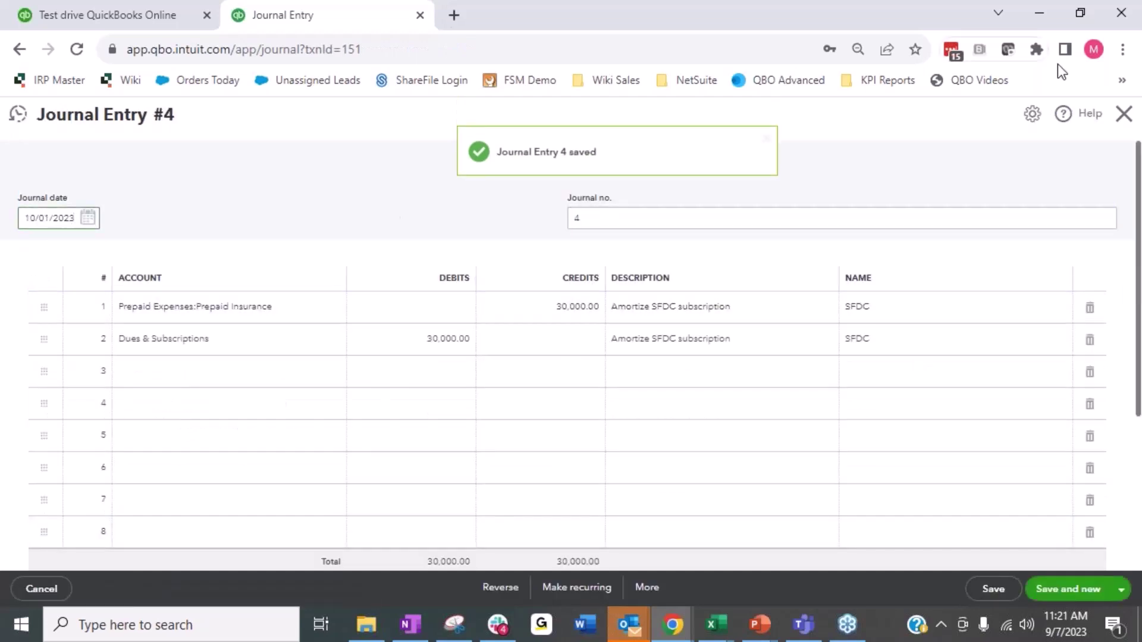
click(1124, 114)
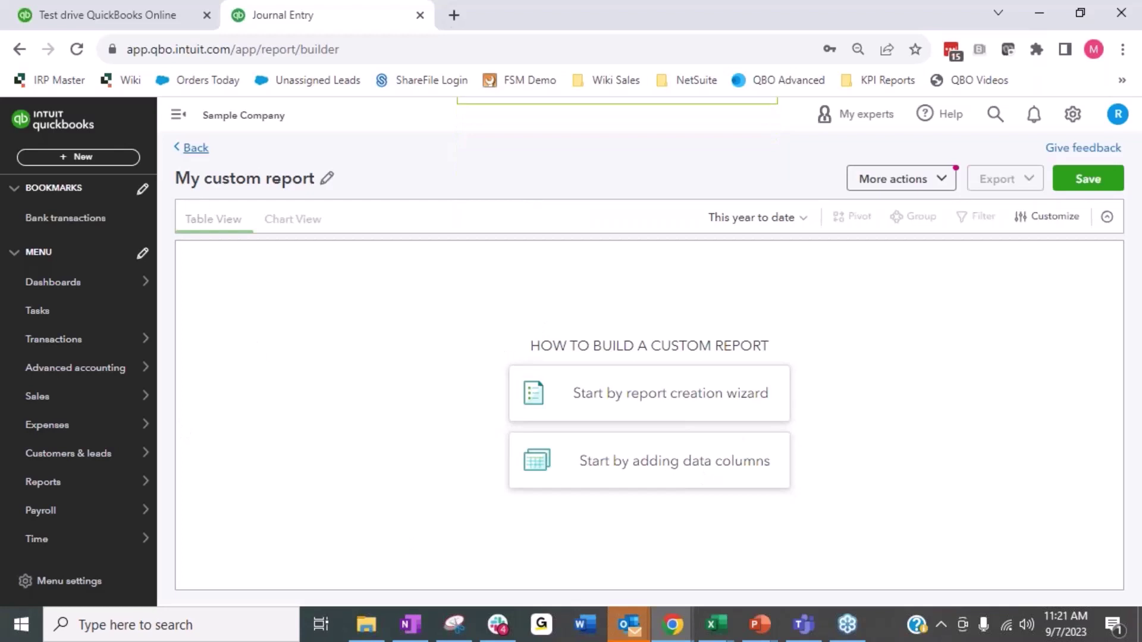
- Find and open the Prepaid Subledger report and expand the Books by Bessie group
click(193, 147)
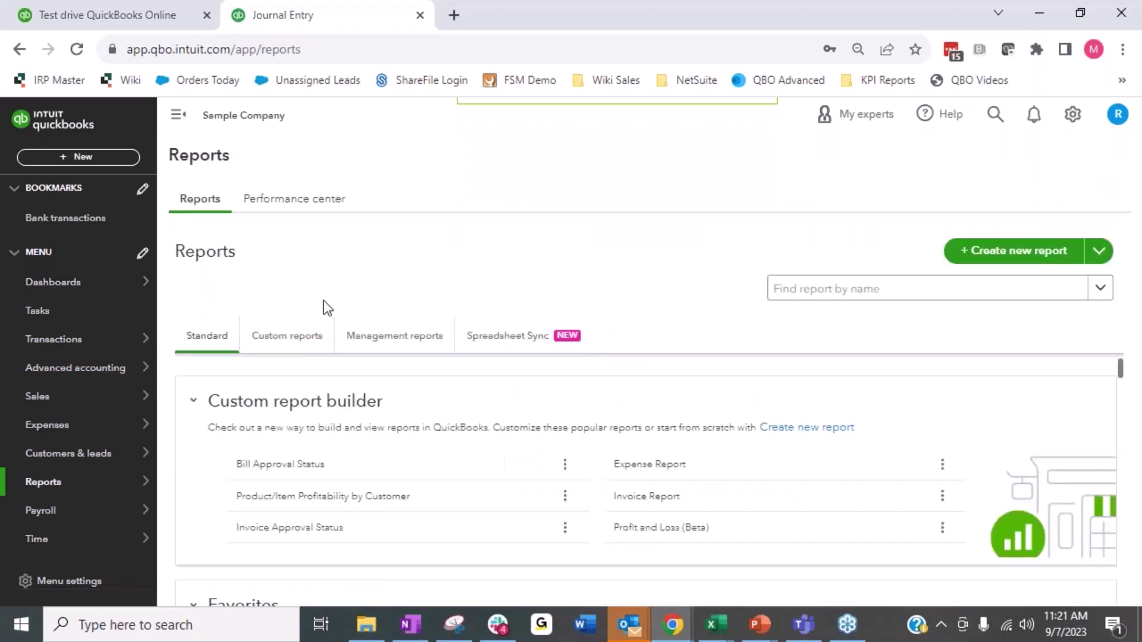
click(783, 289)
text(prep)
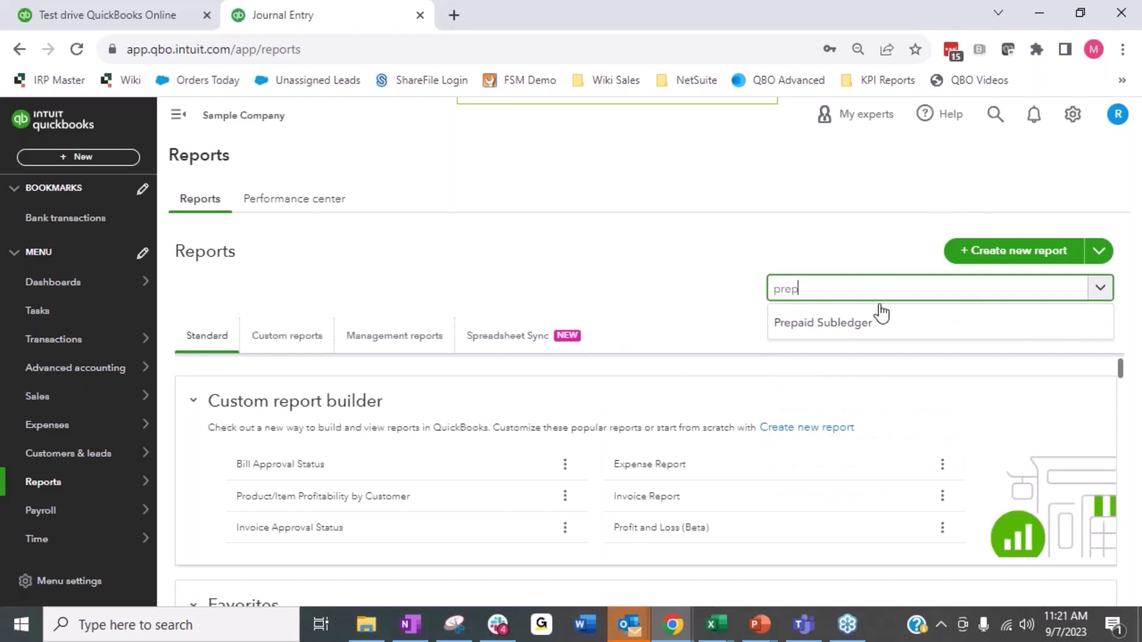
click(875, 320)
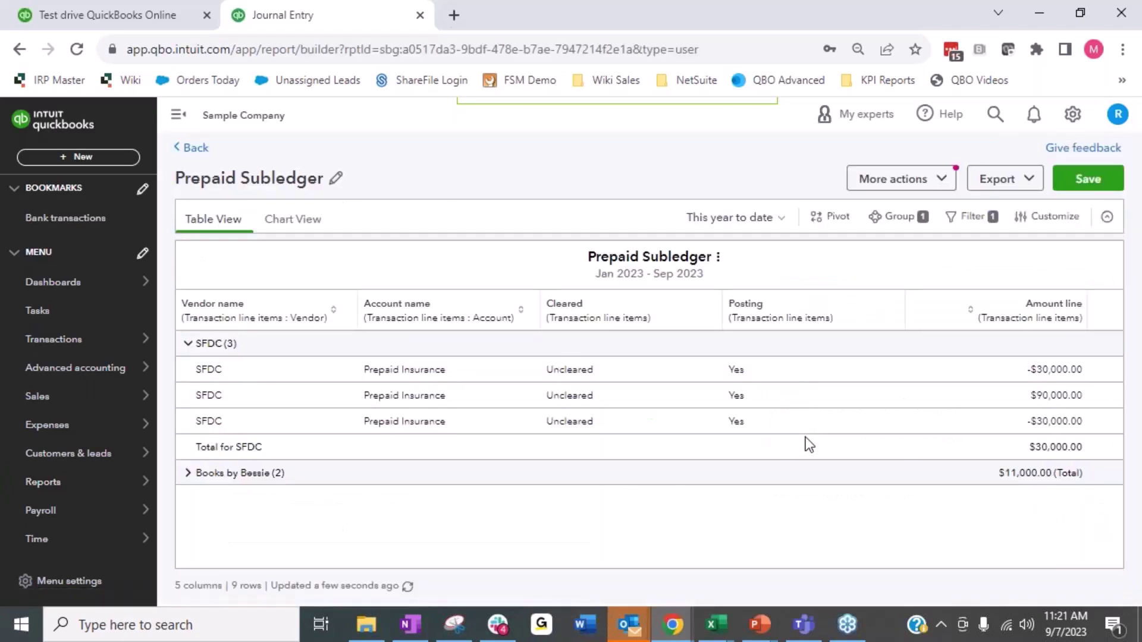
click(188, 474)
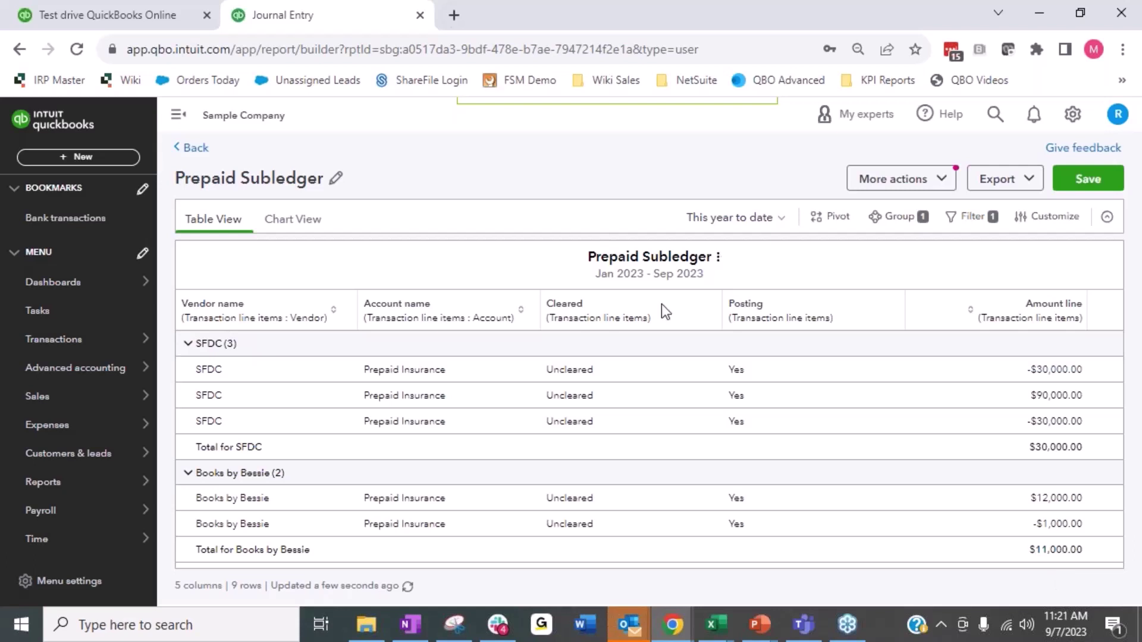
- Set the Prepaid Subledger report's date range to This year and expand the Books by Bessie group again
click(781, 223)
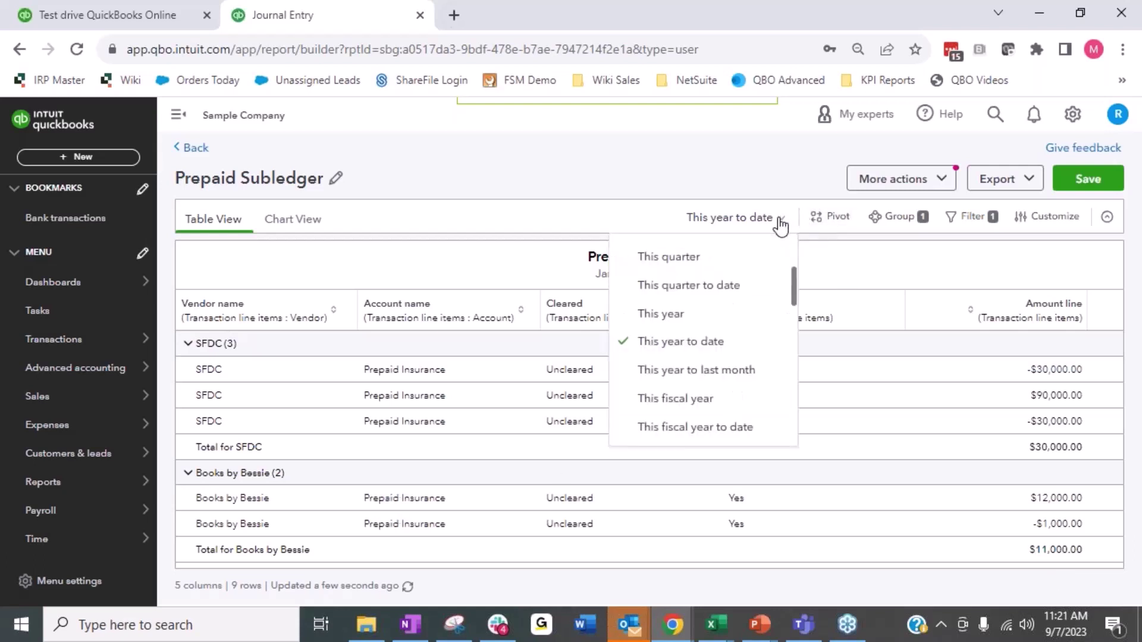
click(693, 325)
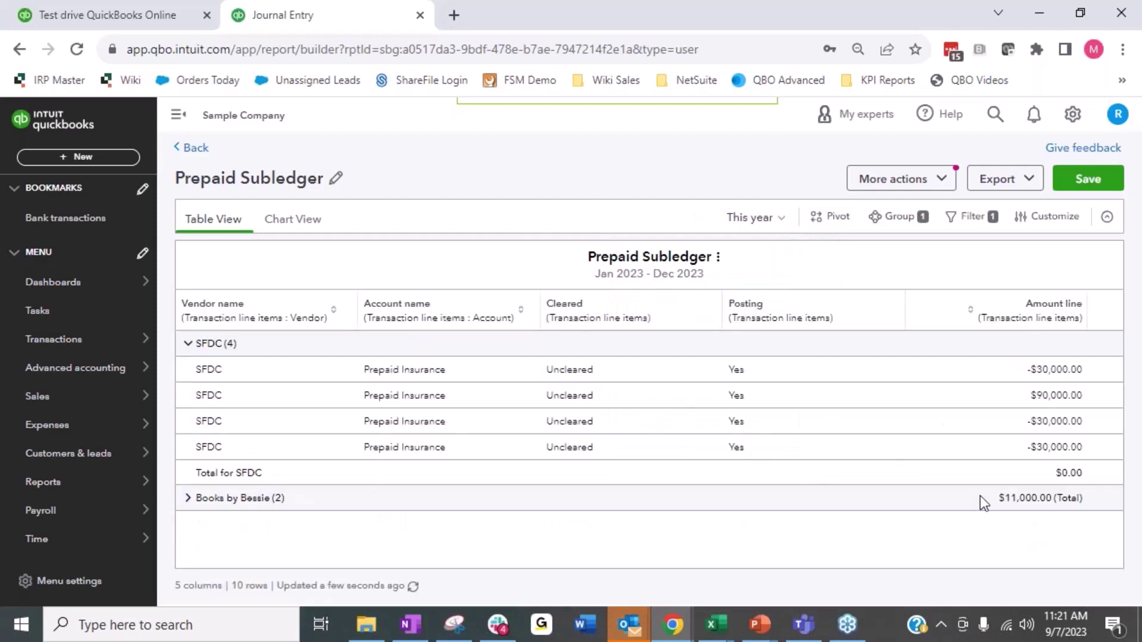
click(188, 499)
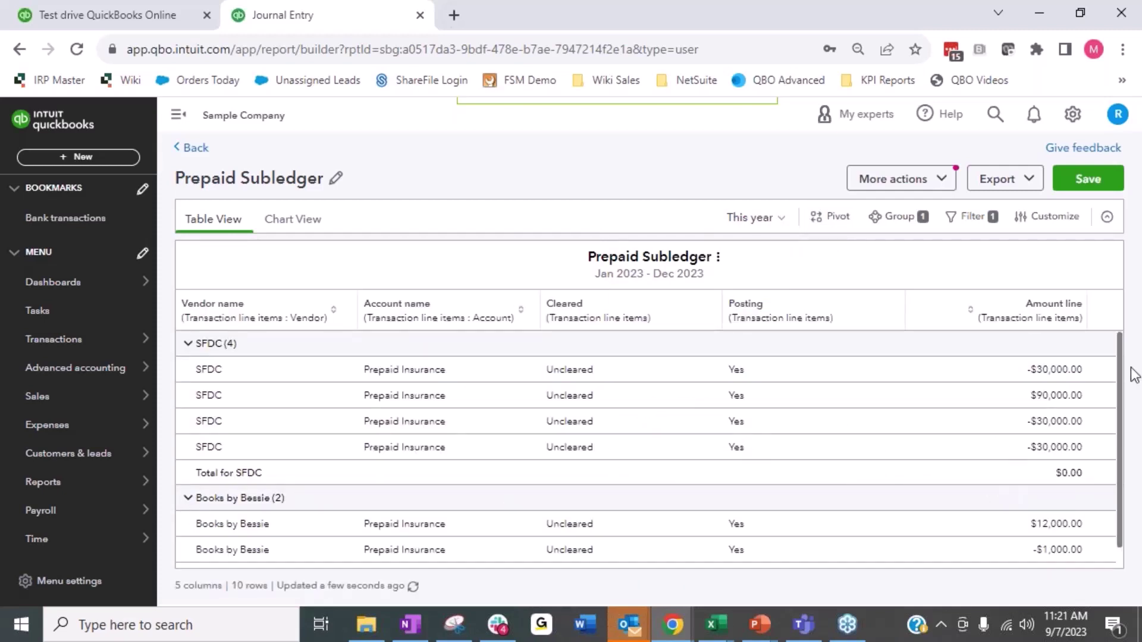
scroll(436, 401, down, 1)
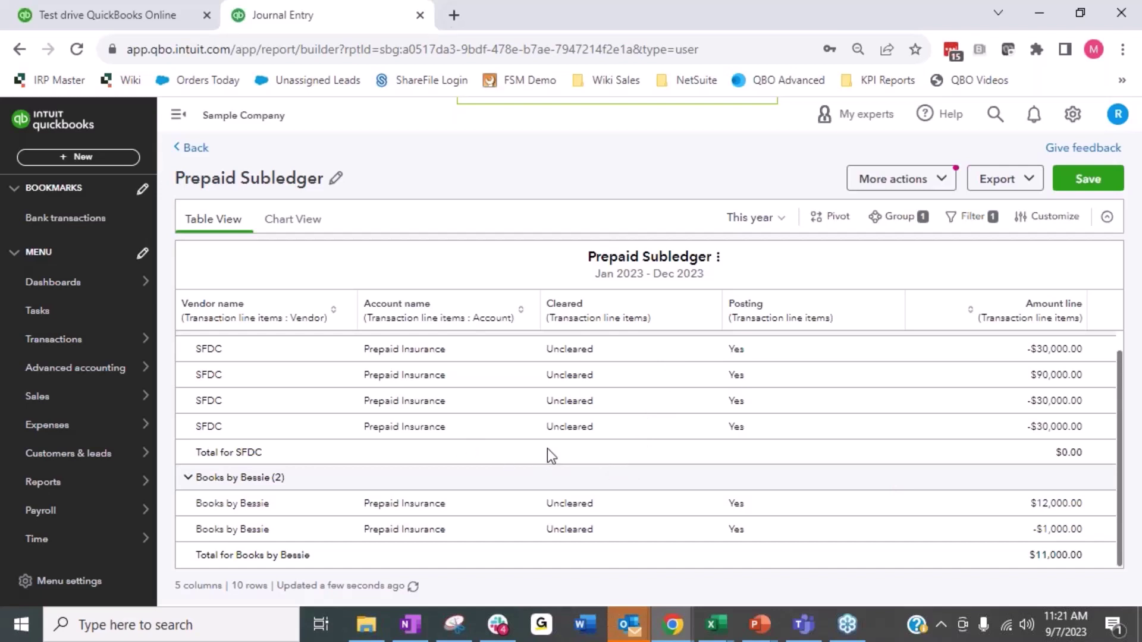
- Open the Reconcile tool and dismiss its introduction to reach the account selection
click(1072, 118)
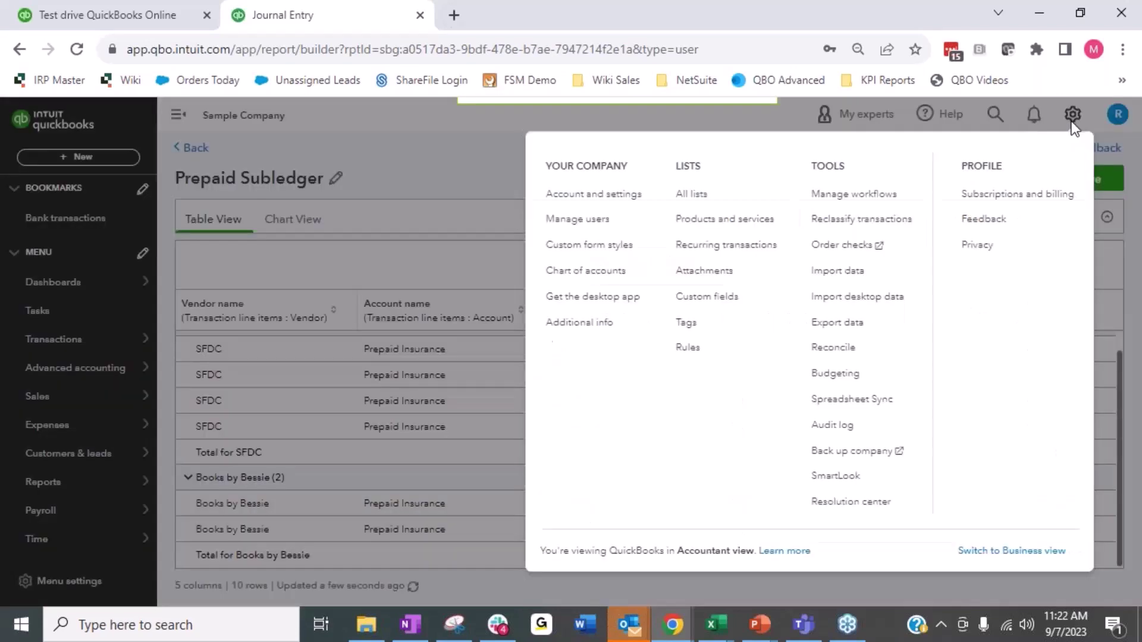
click(827, 348)
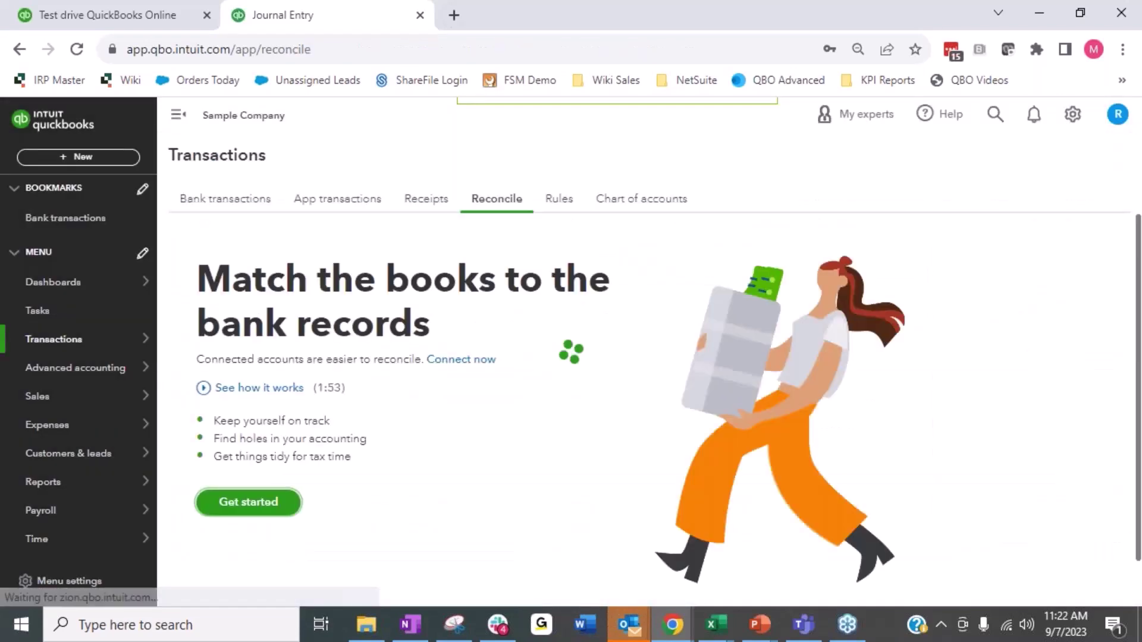
click(238, 506)
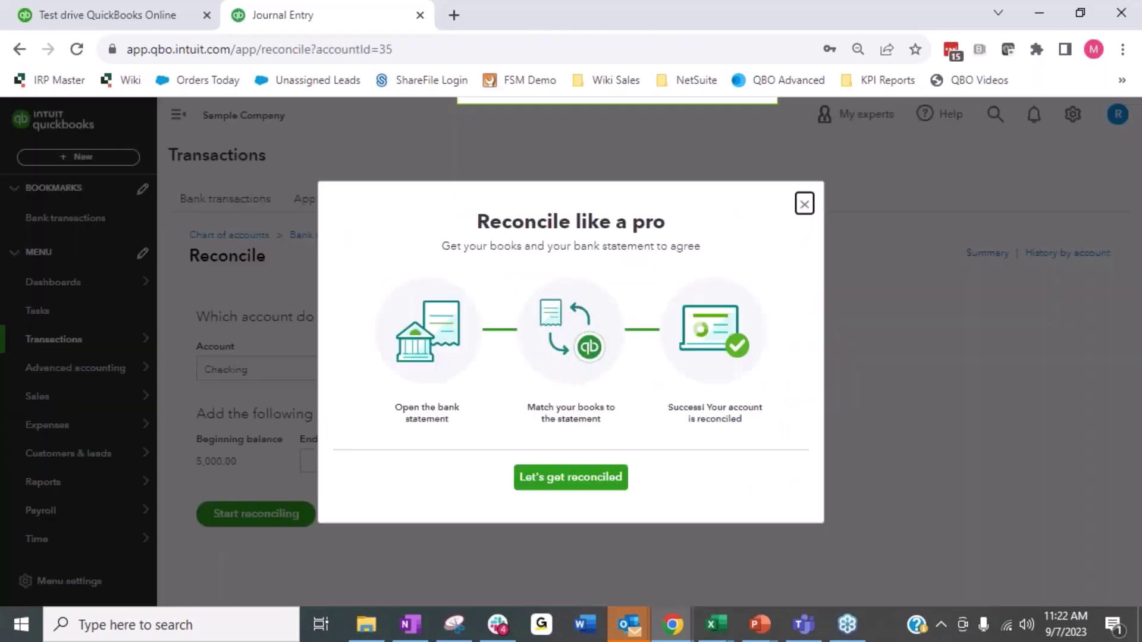
click(804, 204)
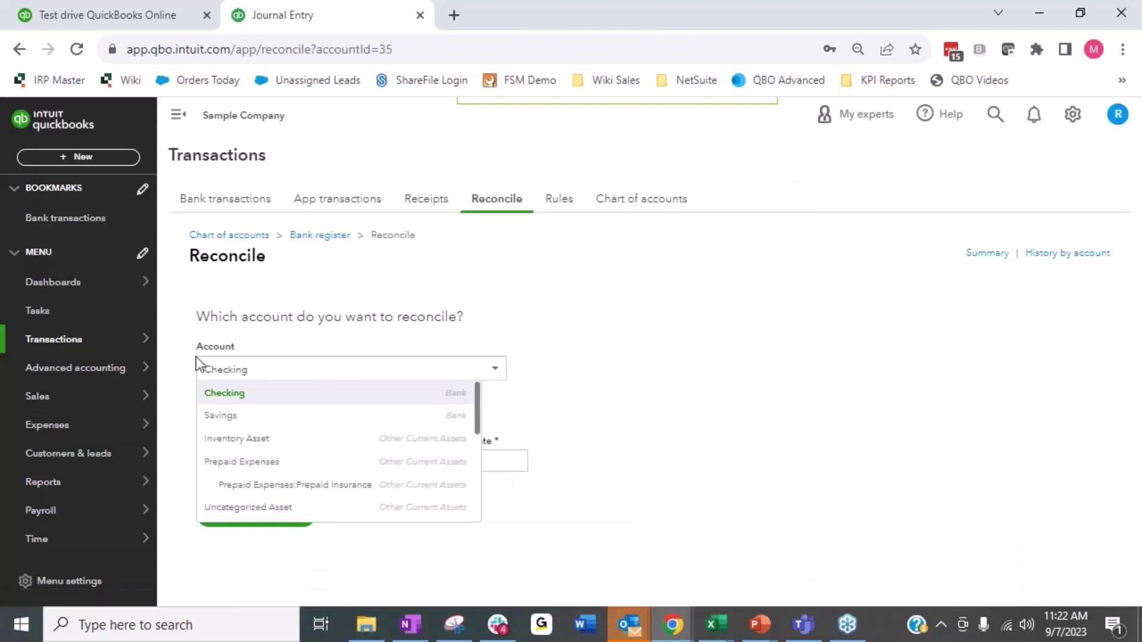
- Choose the Prepaid Expenses:Prepaid Insurance account for reconciliation and enter an ending balance of 0
text(pr)
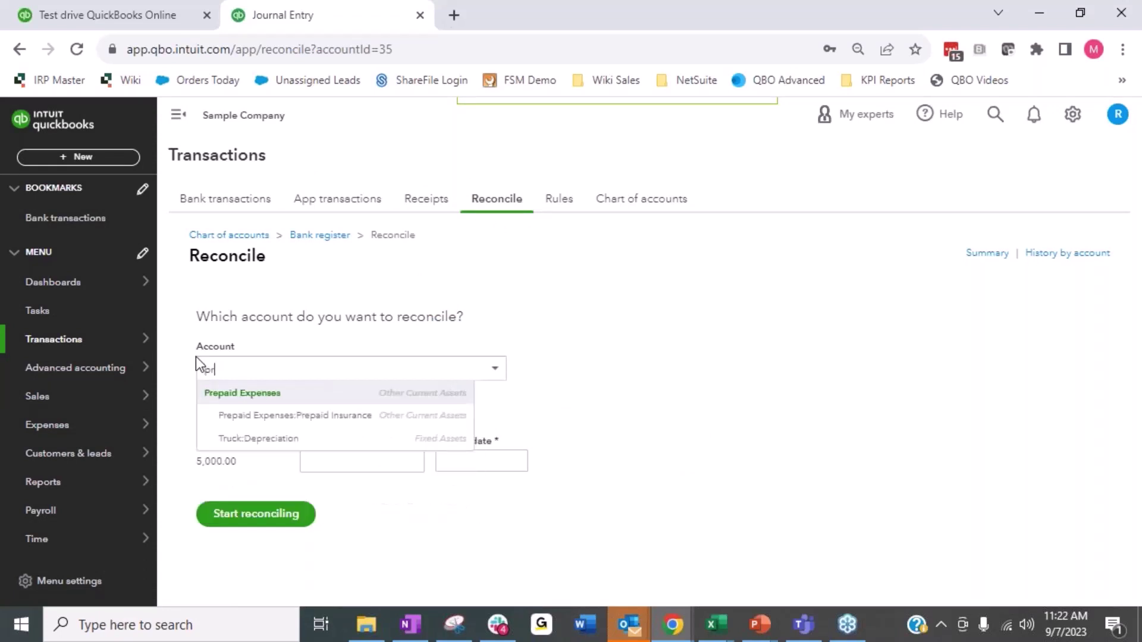
click(247, 415)
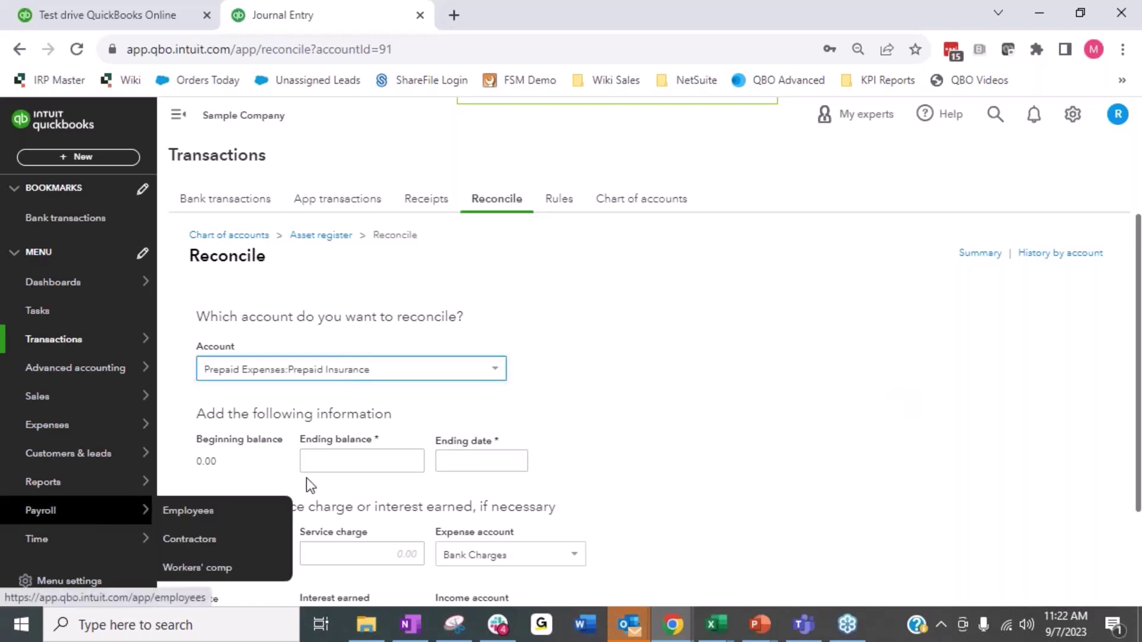
click(347, 462)
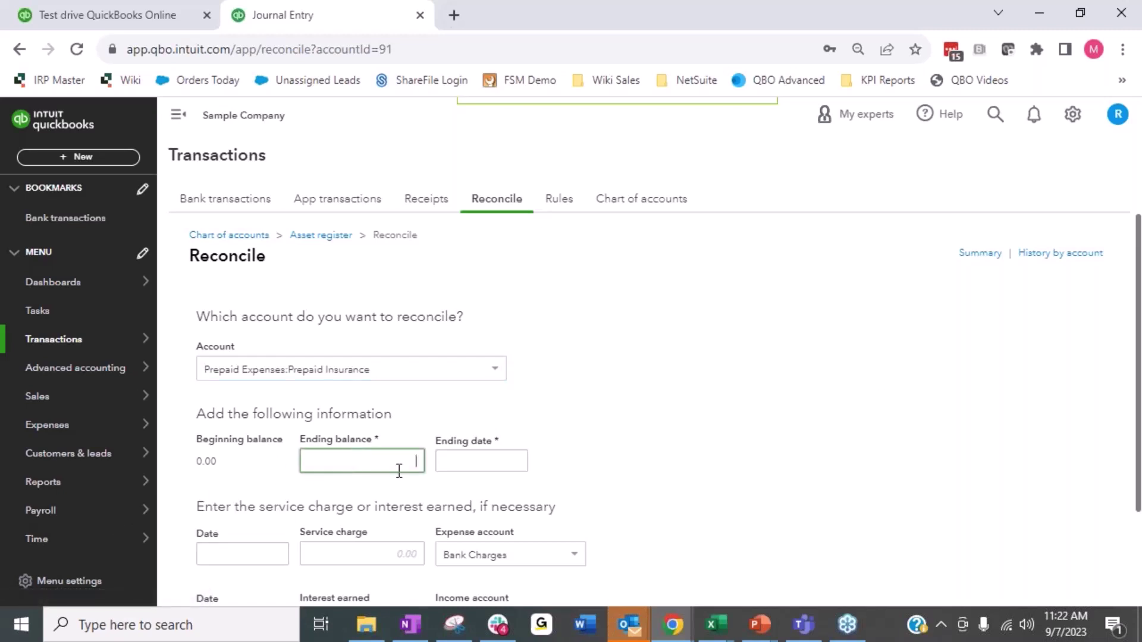
text(0)
- Set the ending date to 10/31/2023, start reconciling Prepaid Insurance and dismiss the introductory tips
click(471, 464)
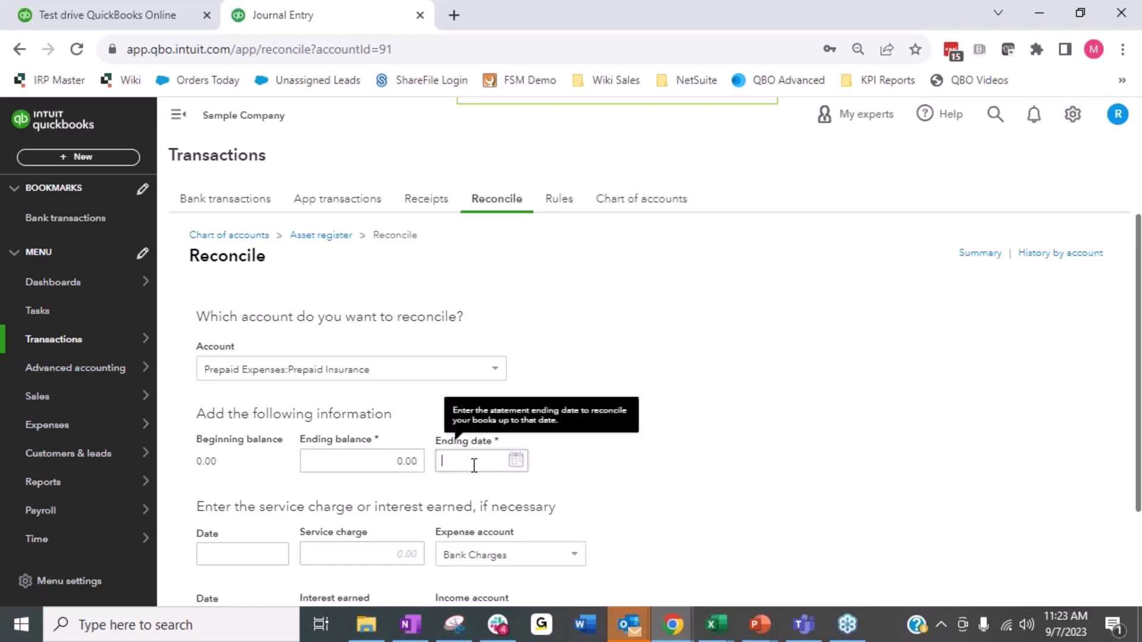
click(513, 466)
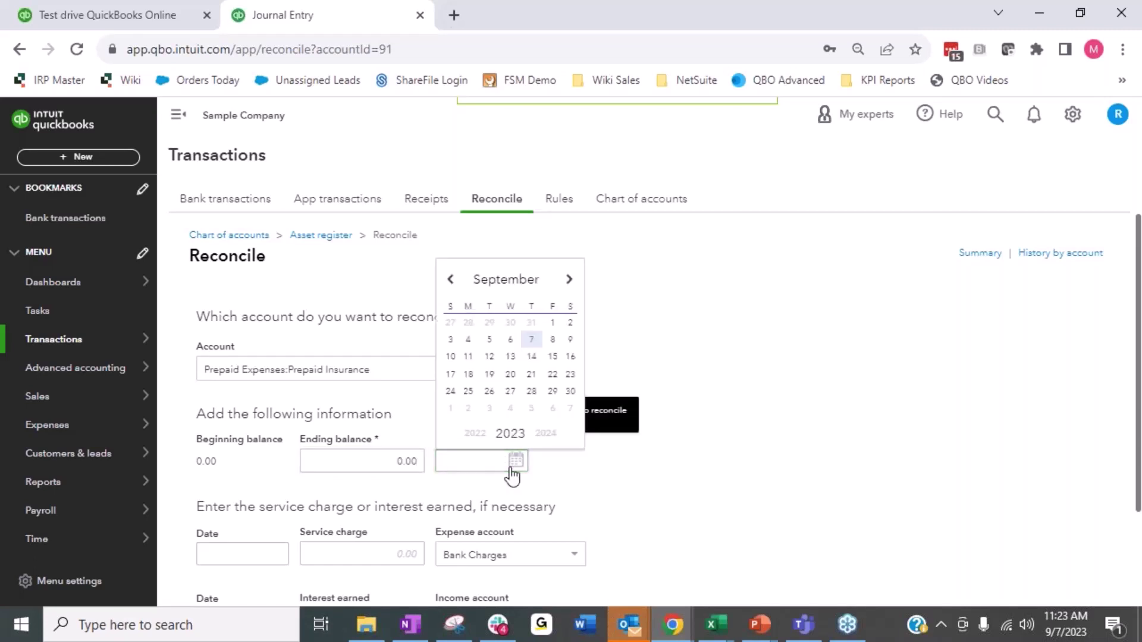
click(569, 279)
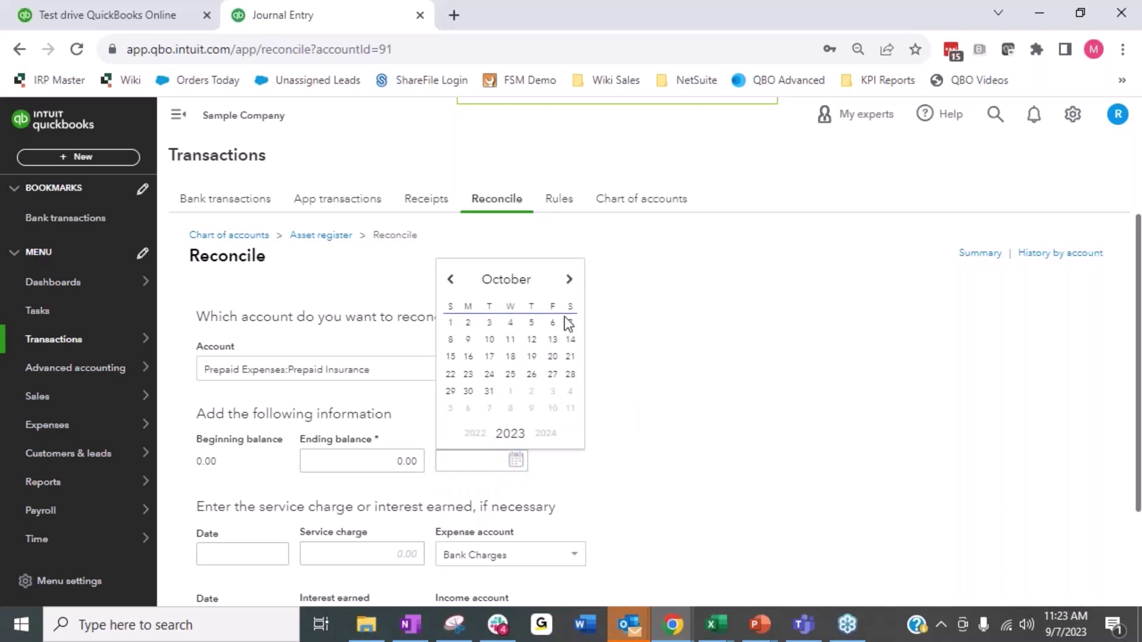
click(489, 390)
scroll(672, 402, down, 2)
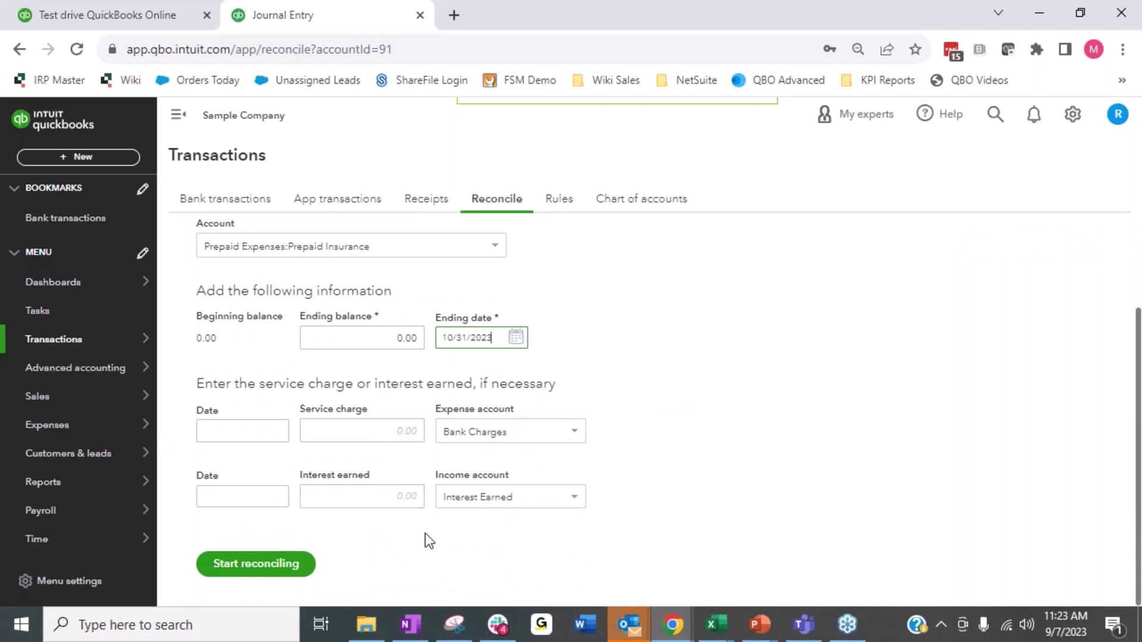
click(280, 565)
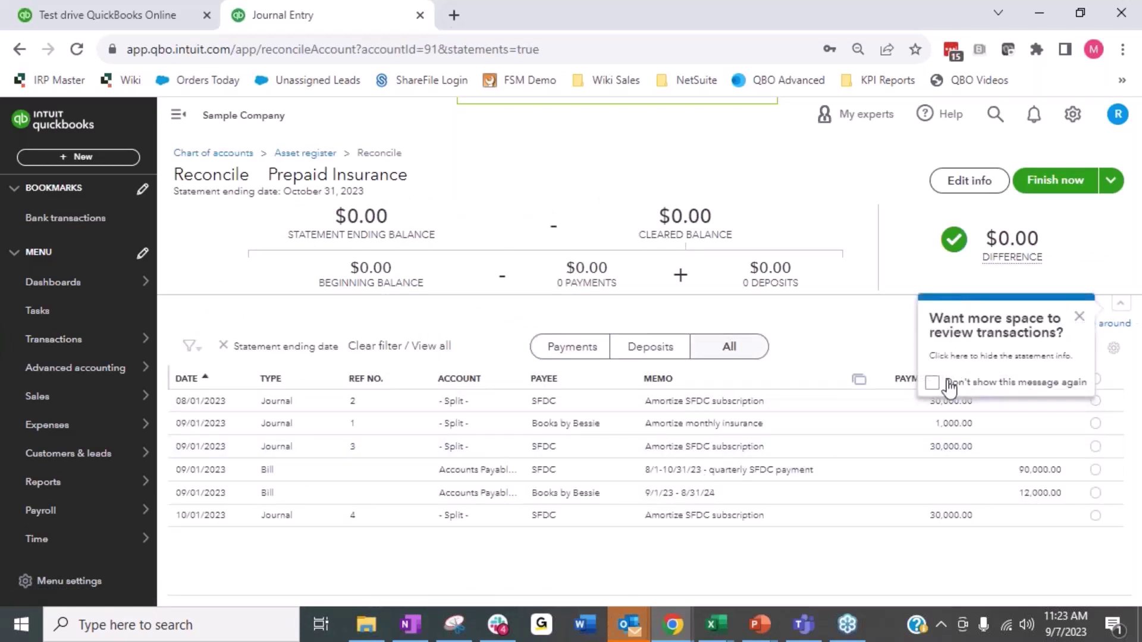
click(1078, 317)
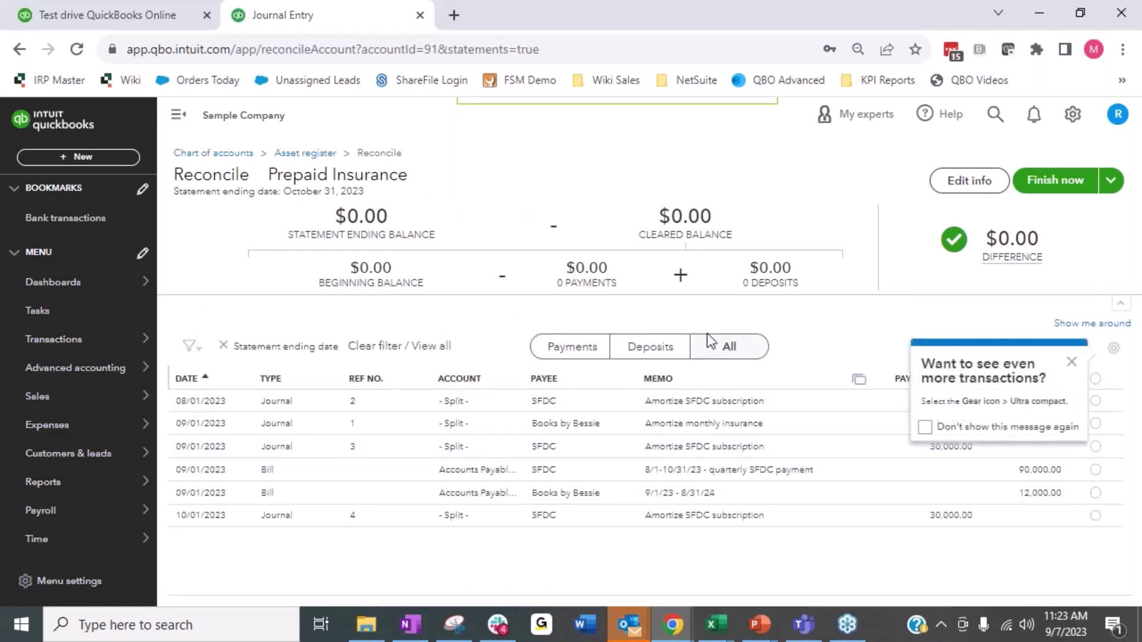
click(1071, 363)
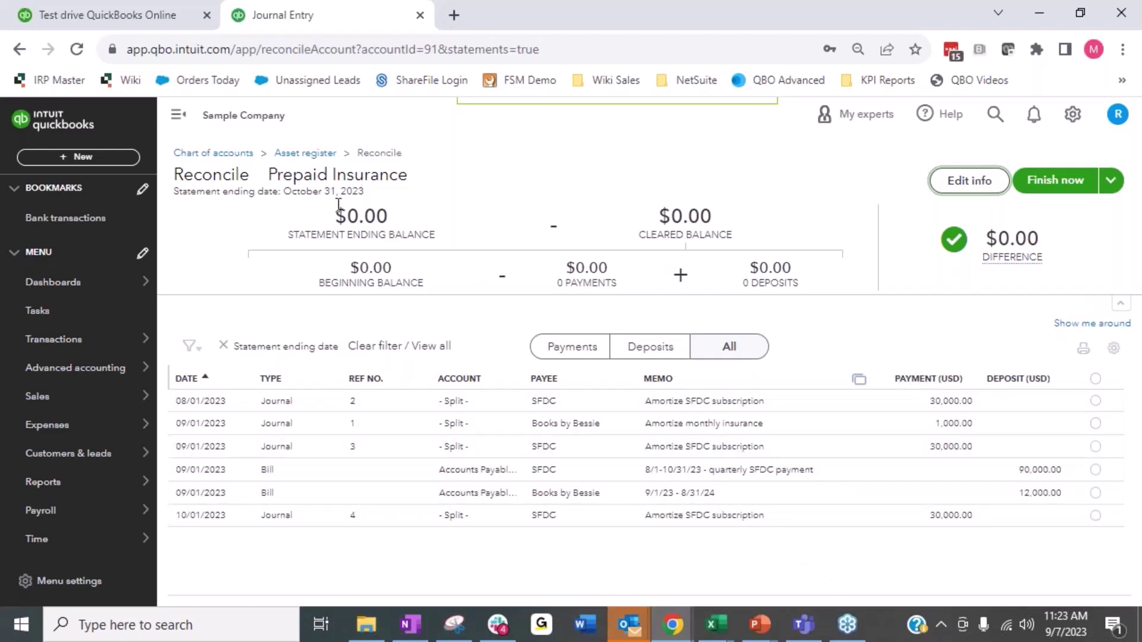
- Copy the reconciliation page's address and open it in a new browser tab
click(581, 49)
key(ctrl+c)
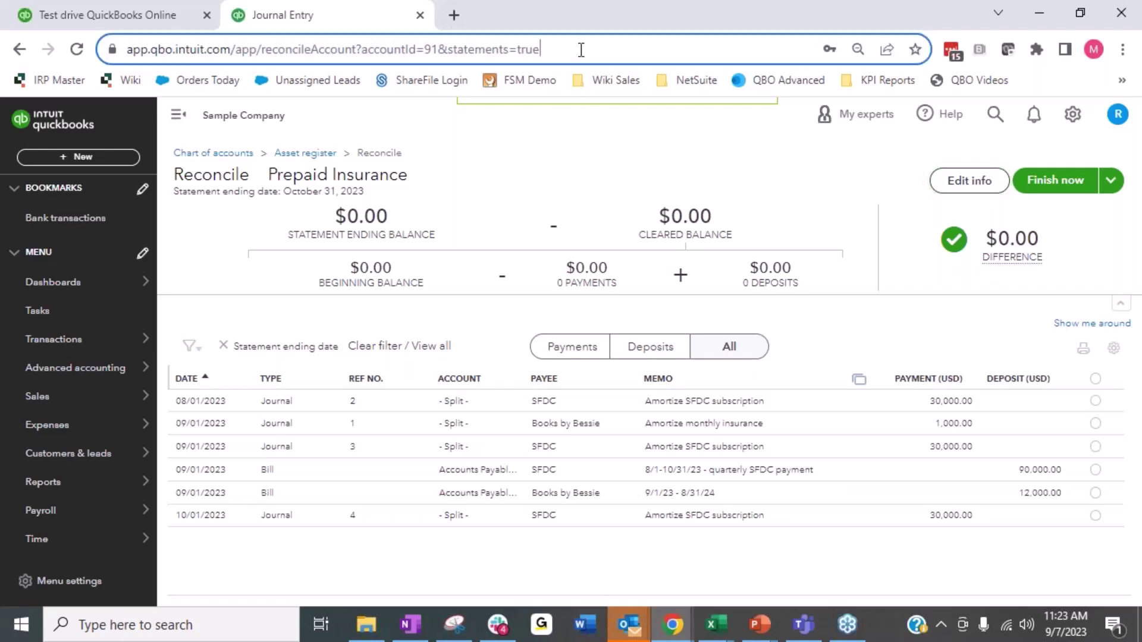
click(454, 15)
click(450, 47)
key(ctrl+v)
key(Return)
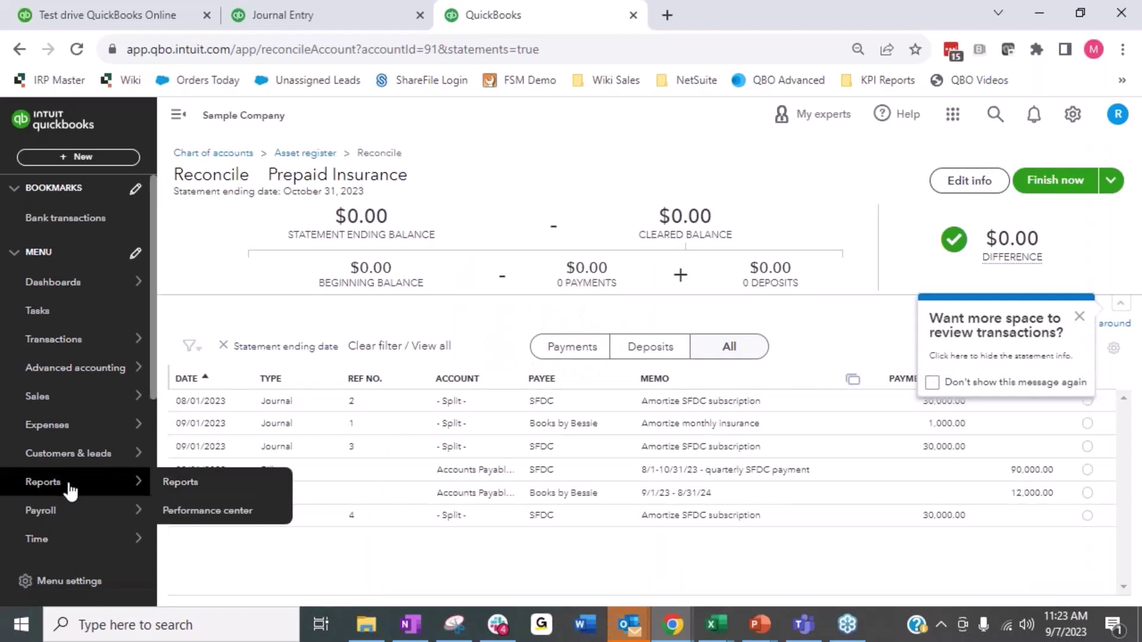
- Find and open the Prepaid Subledger report in the new browser tab and expand the Books by Bessie group
click(48, 483)
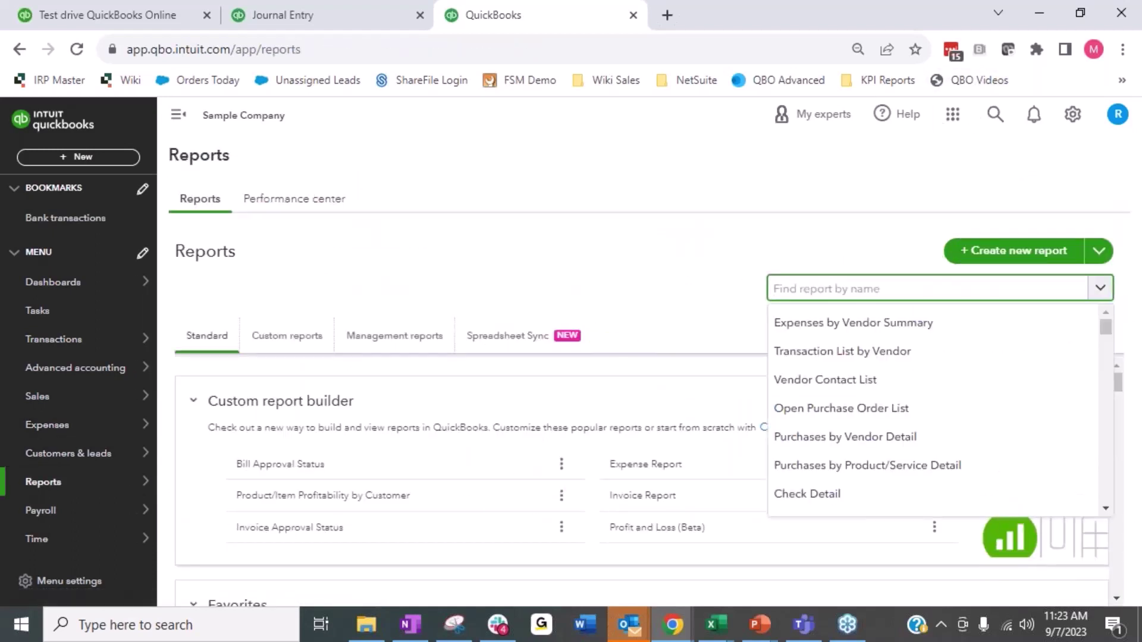
text(prep)
click(877, 324)
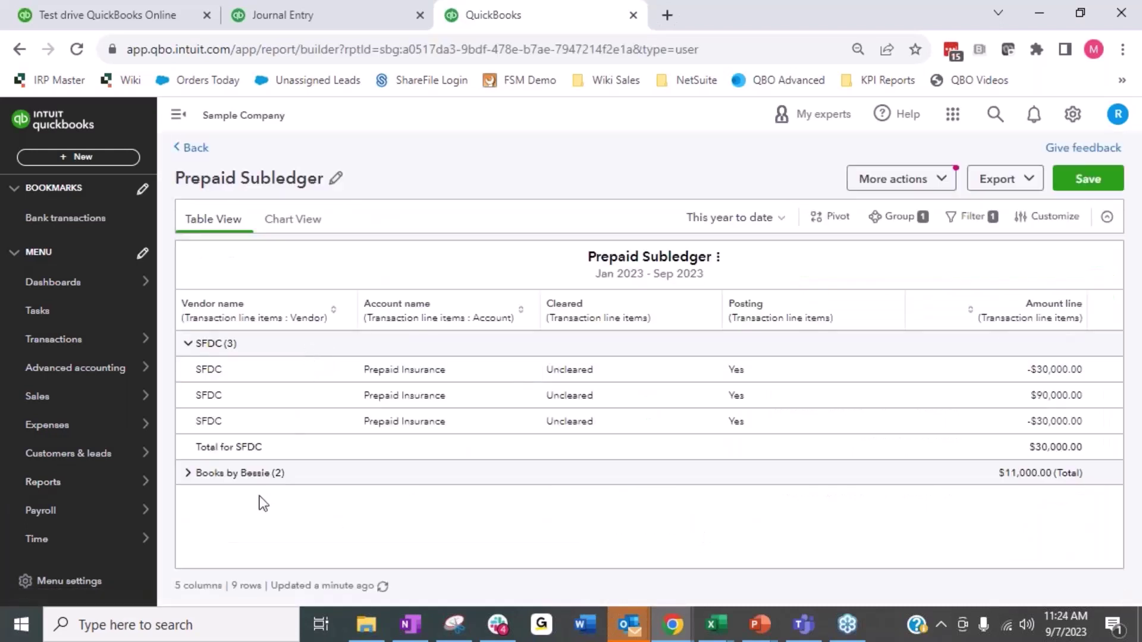
click(188, 474)
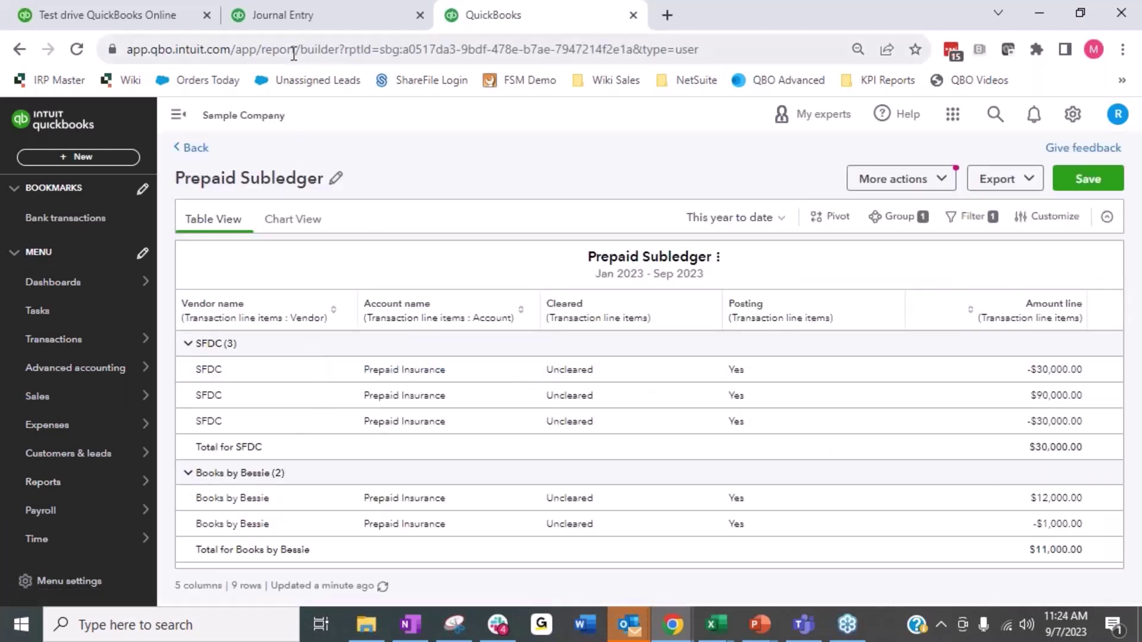
- Return to the Prepaid Insurance reconciliation, sort the transactions by payee and mark all four SFDC transactions as cleared
click(330, 21)
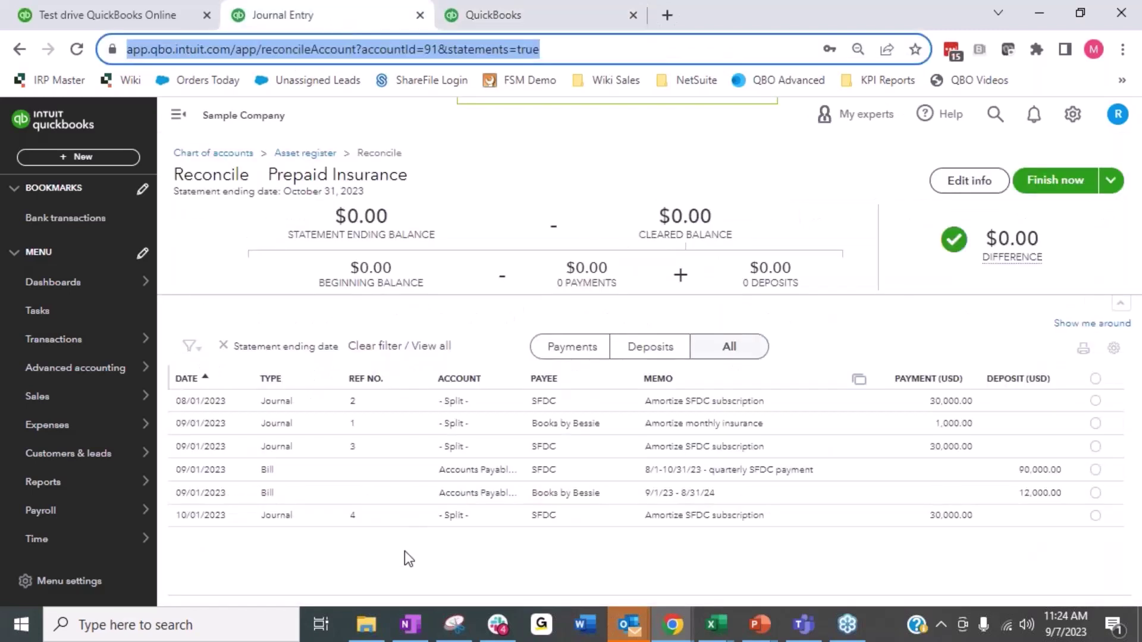
click(546, 377)
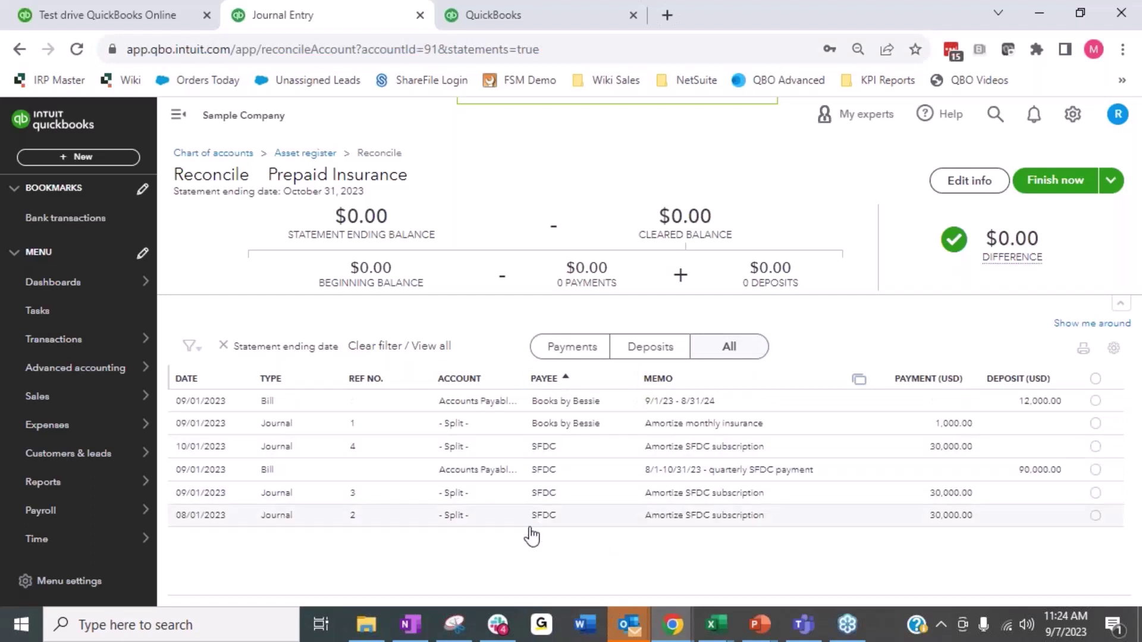
click(1095, 446)
click(1095, 469)
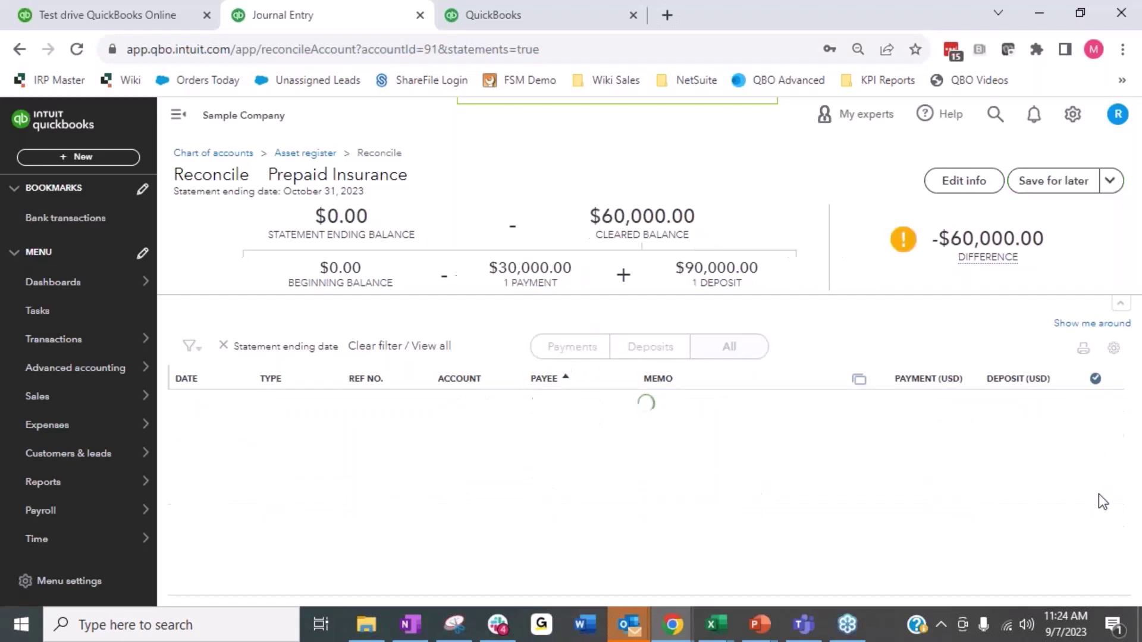
click(1095, 493)
click(1095, 516)
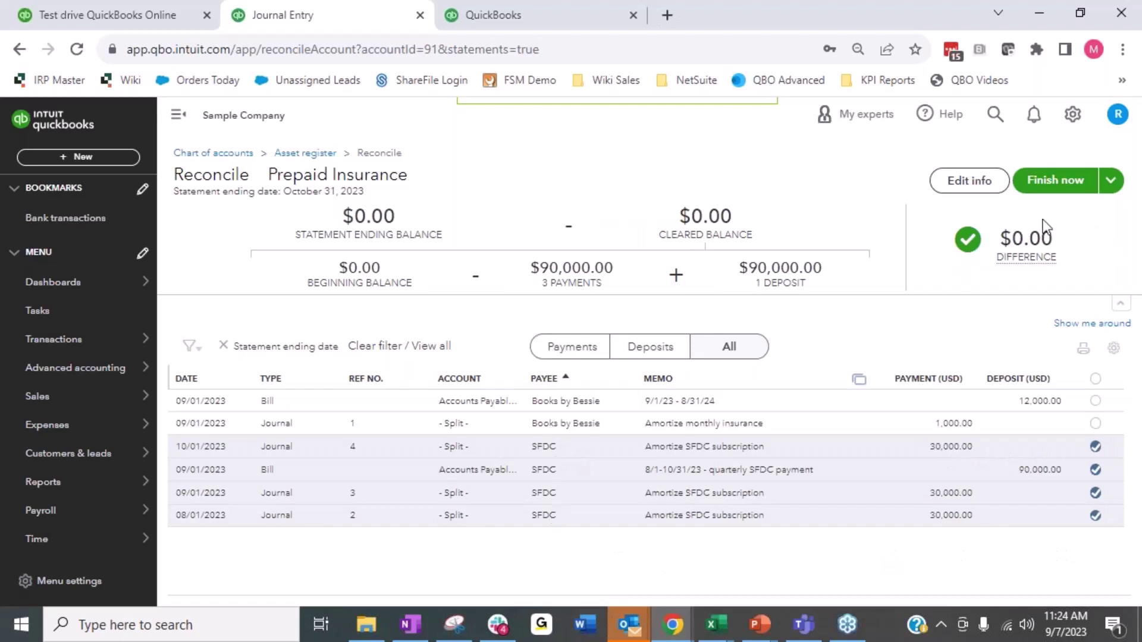
- Finish the October 31, 2023 reconciliation of Prepaid Insurance and close the completion message
mouse_move(1090, 275)
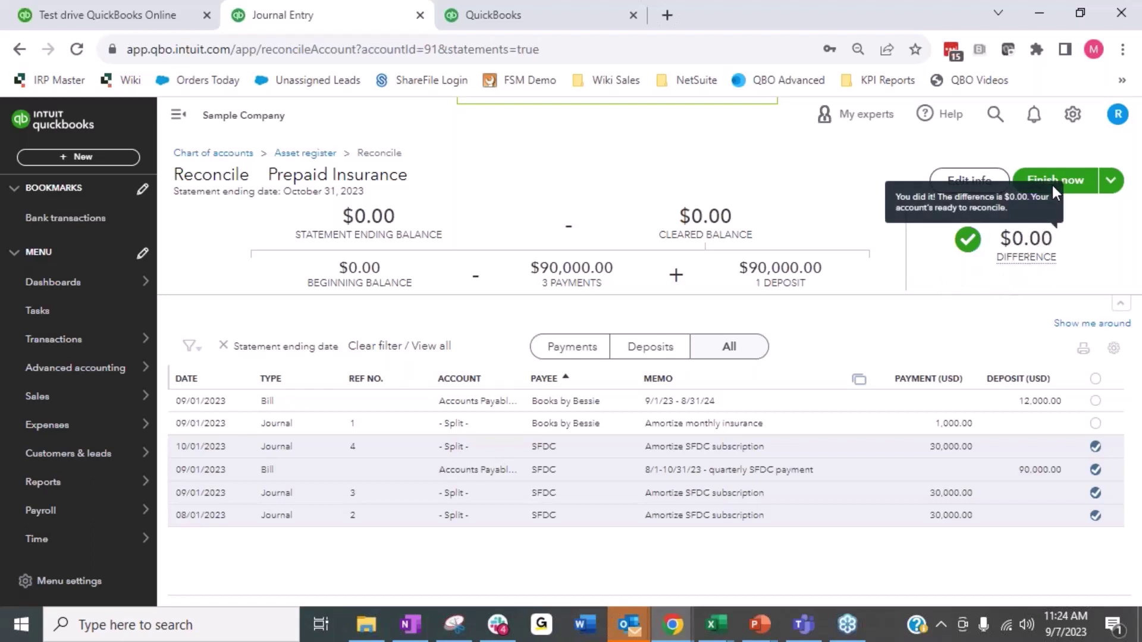
click(1072, 181)
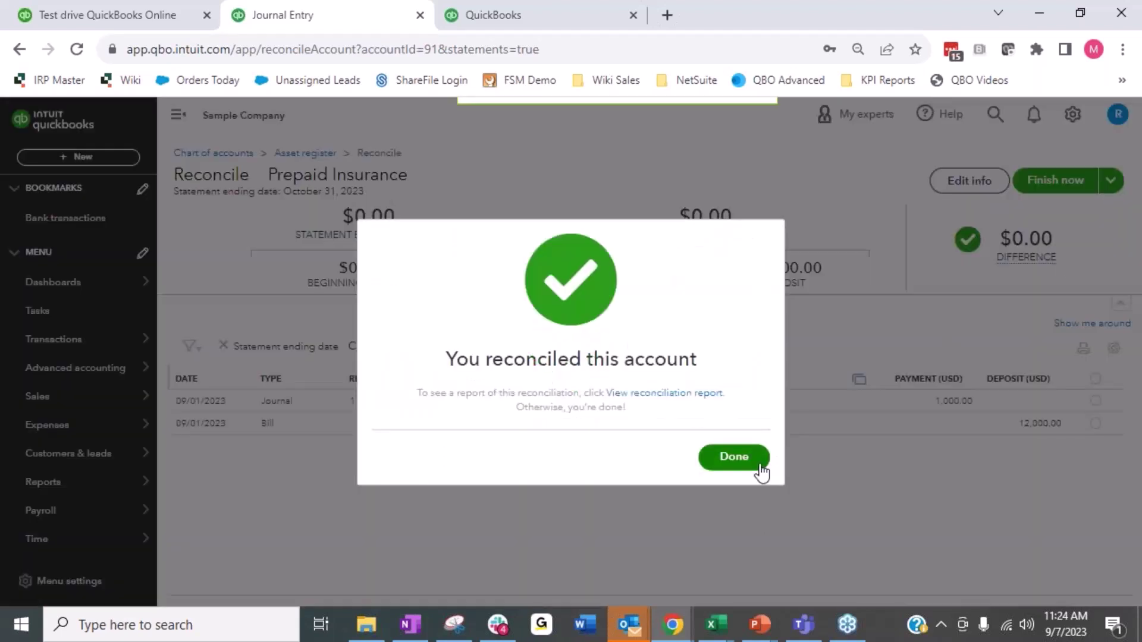
click(762, 473)
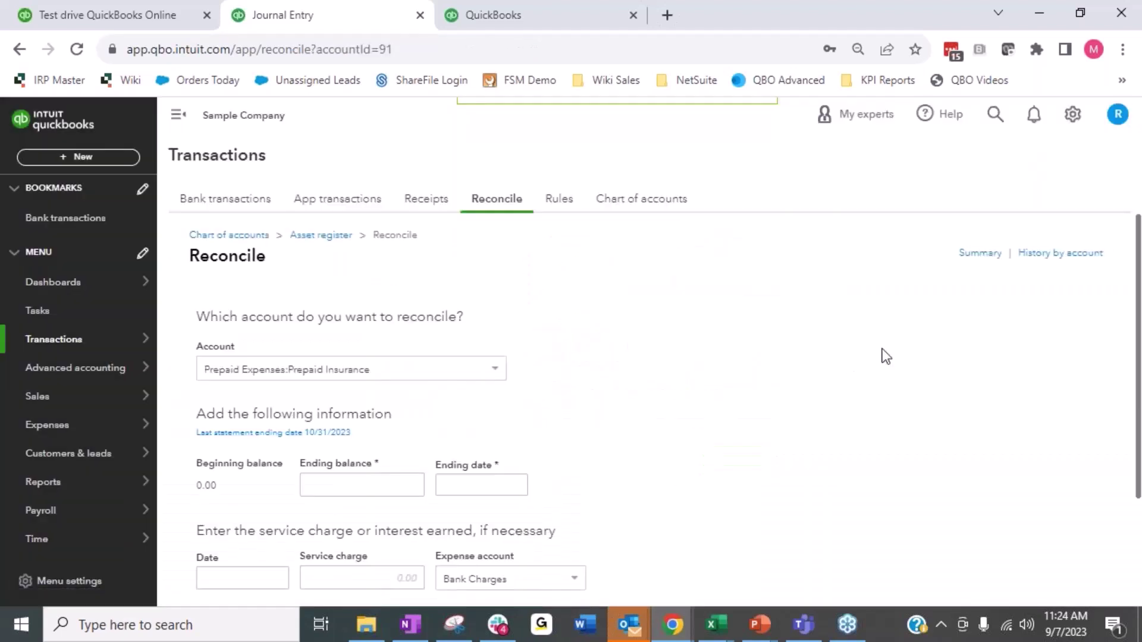
- Set up another Prepaid Insurance reconciliation with an ending balance of 0 and an ending date of 11/30/2023
click(386, 483)
click(477, 483)
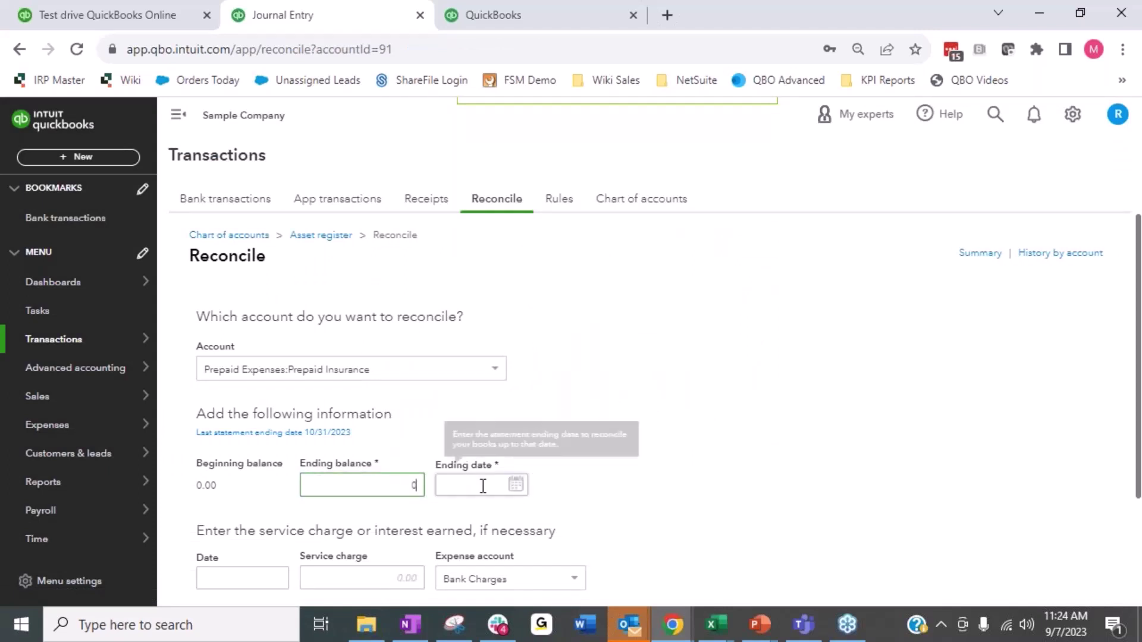
click(516, 484)
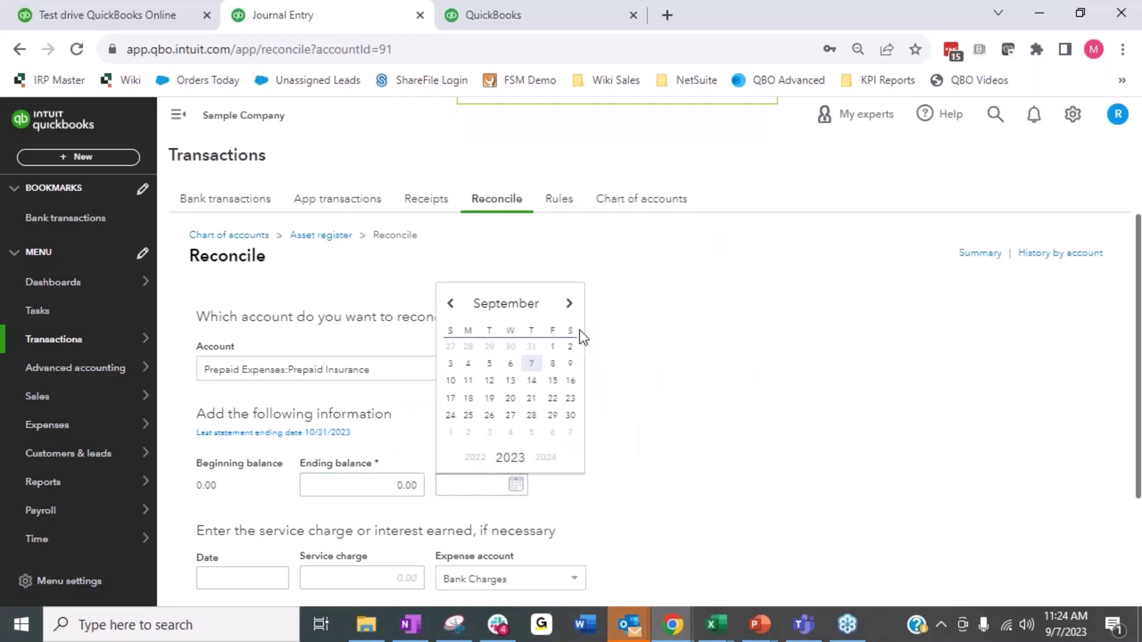
click(570, 304)
click(570, 303)
click(532, 415)
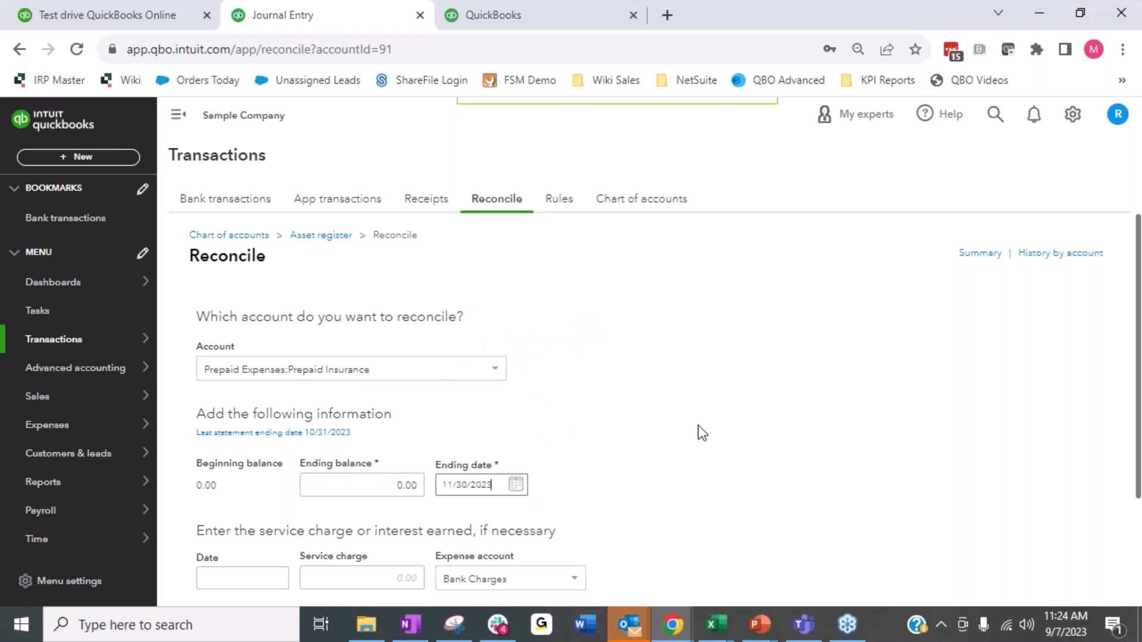
- Start the November 30, 2023 reconciliation and dismiss its introductory tips
scroll(288, 540, down, 3)
click(288, 565)
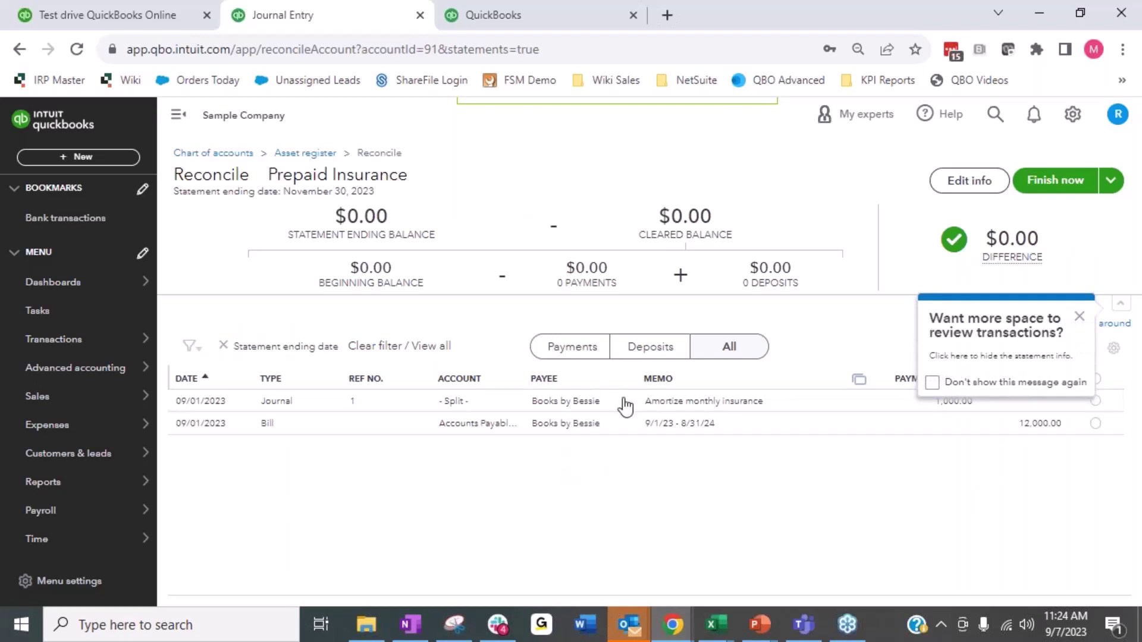
click(1079, 317)
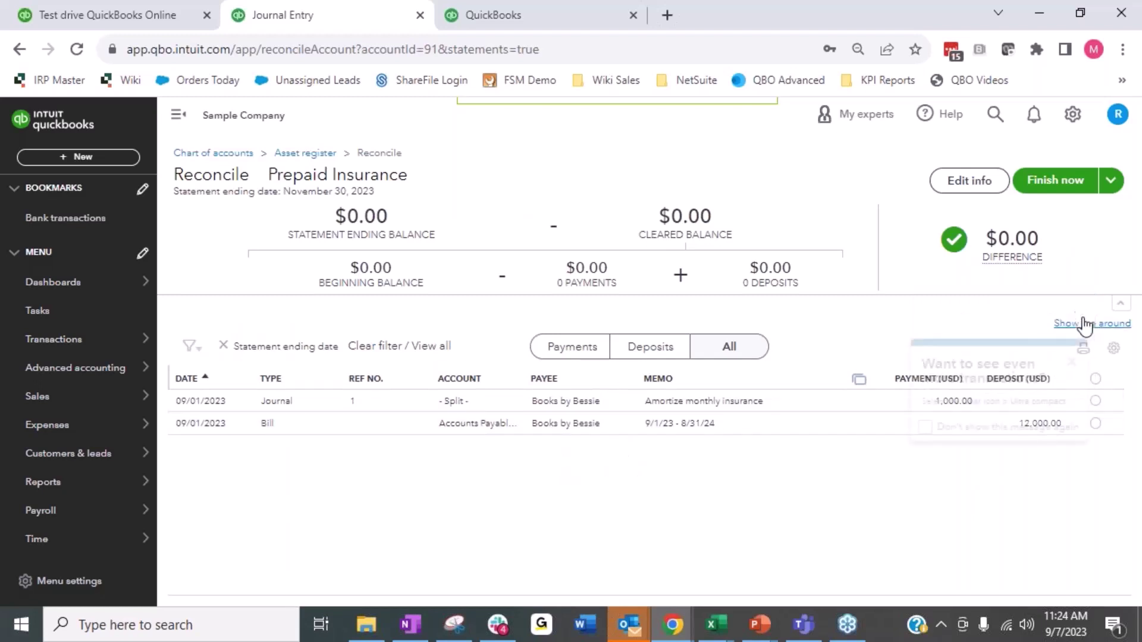
click(1071, 363)
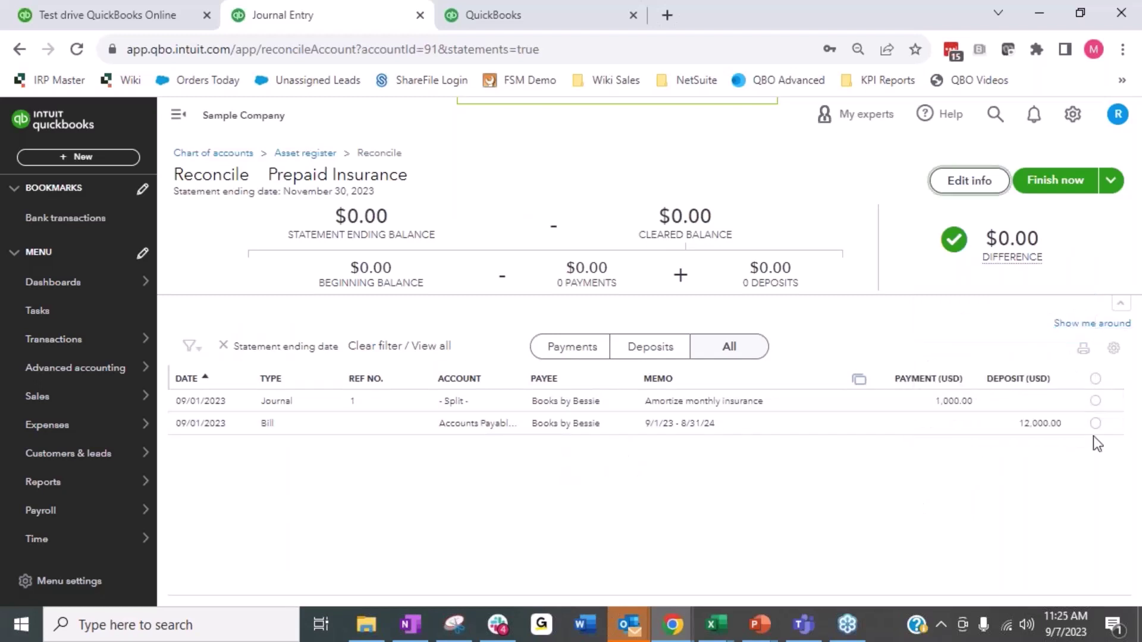
- Switch to the browser tab with the Prepaid Subledger report and reload it to check the cleared status of the lines
click(512, 18)
click(349, 17)
click(559, 18)
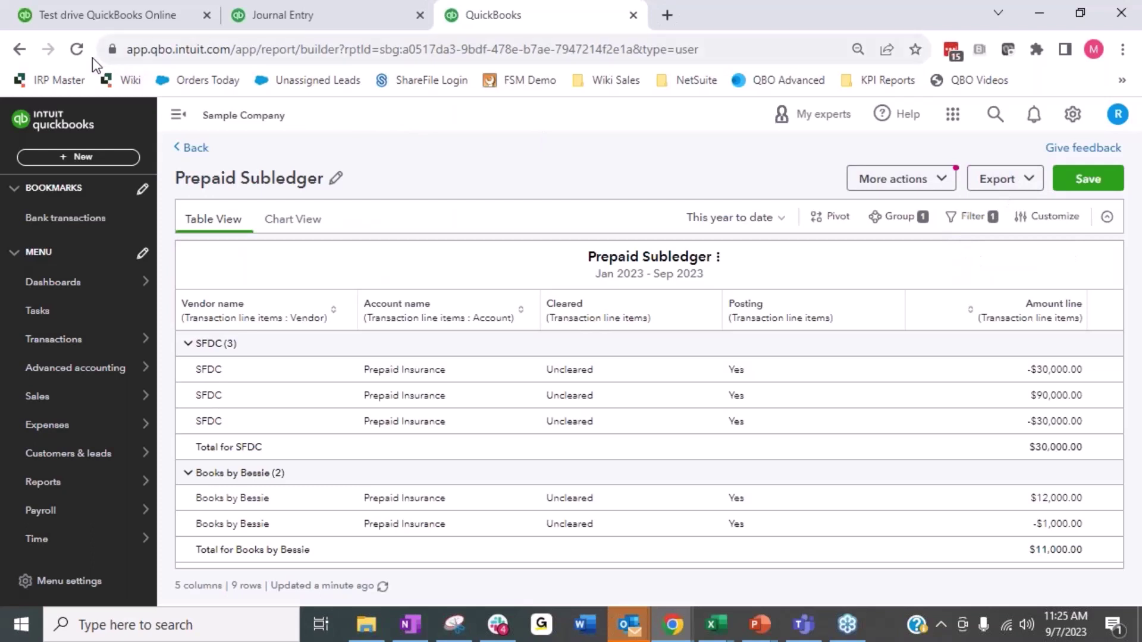
click(76, 50)
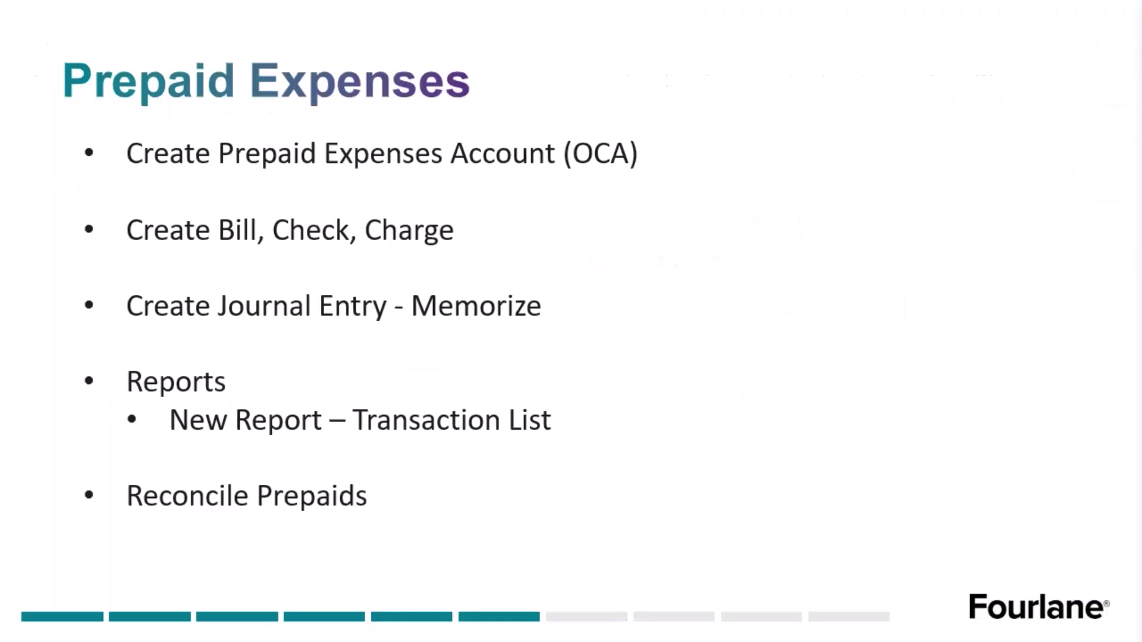
click(733, 451)
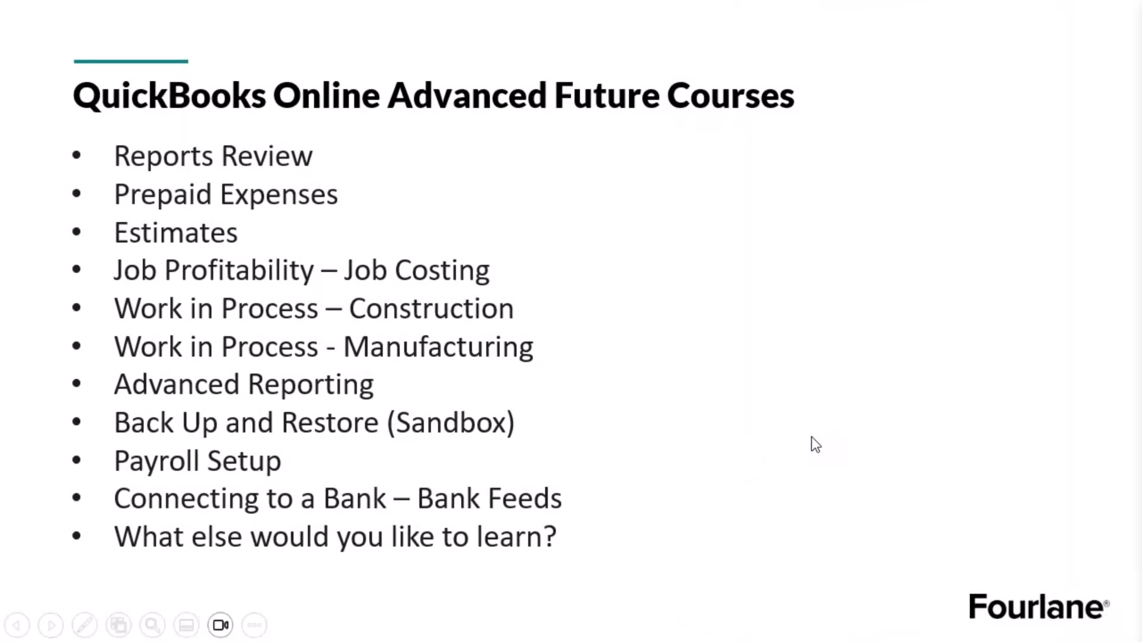